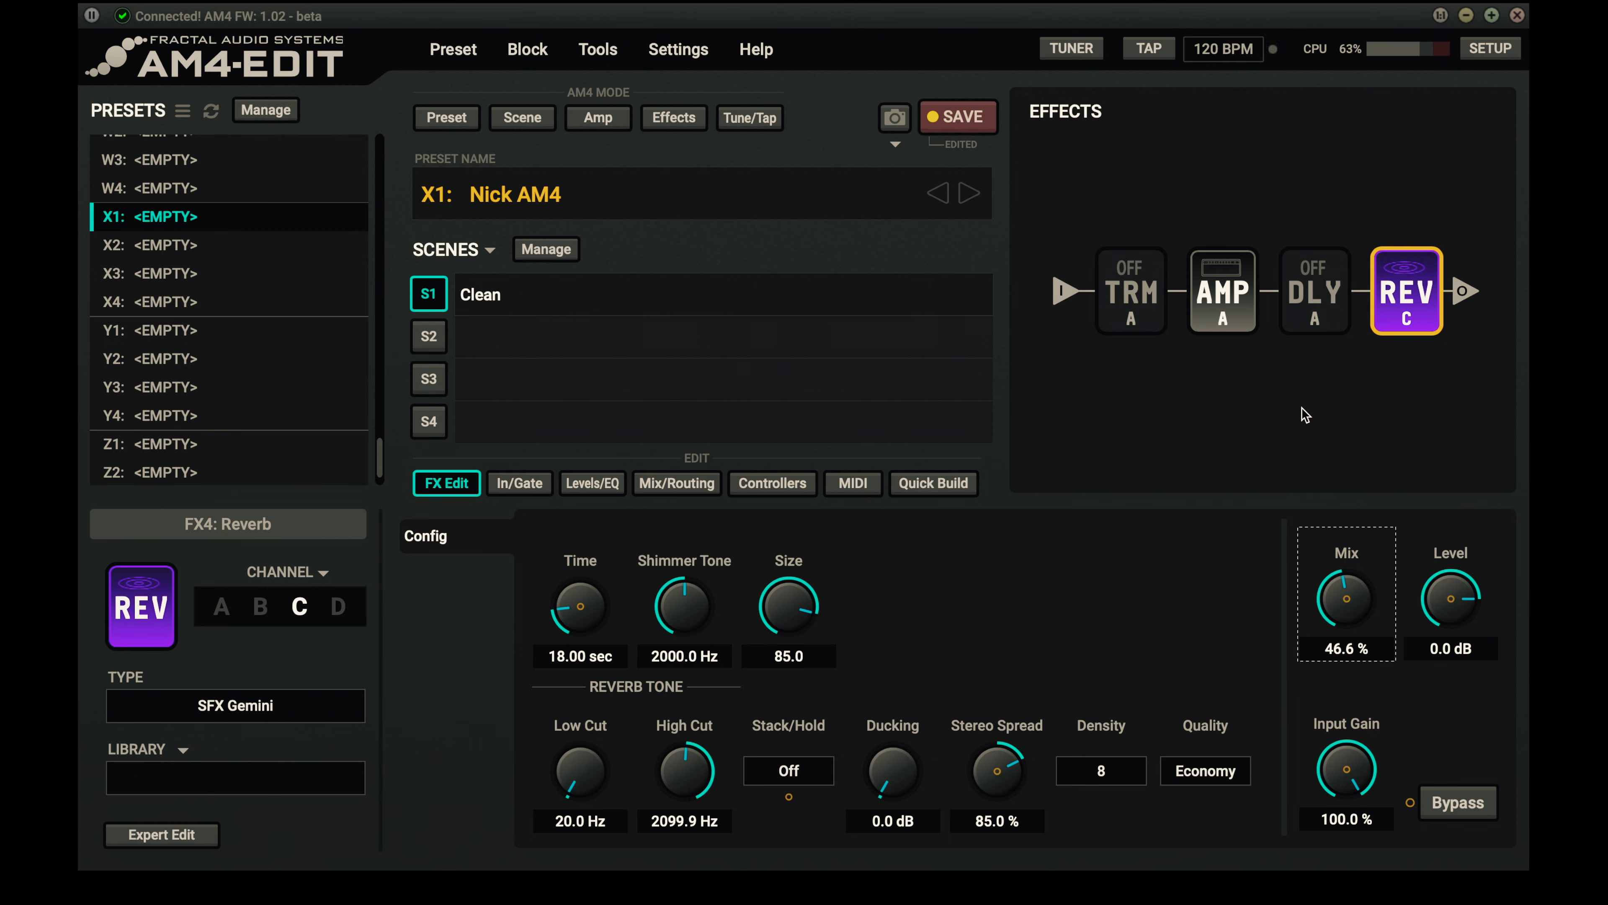
- Set reverb channel D to Spring, Vibrato-King Custom with the mix at about 40.8 %
left_click(337, 613)
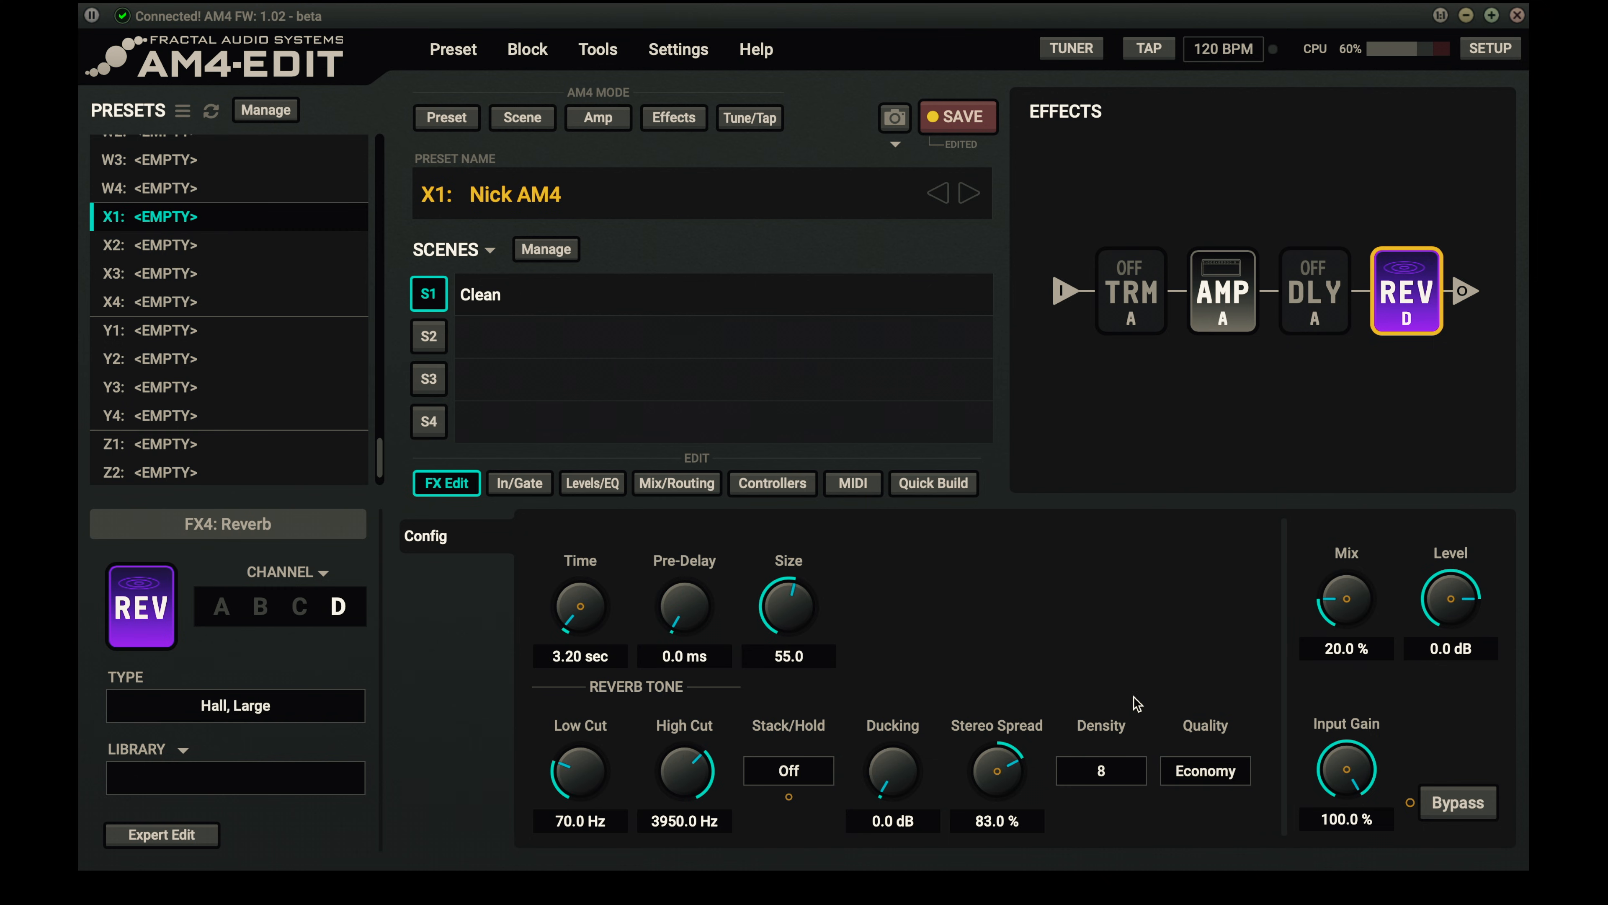
left_click(273, 705)
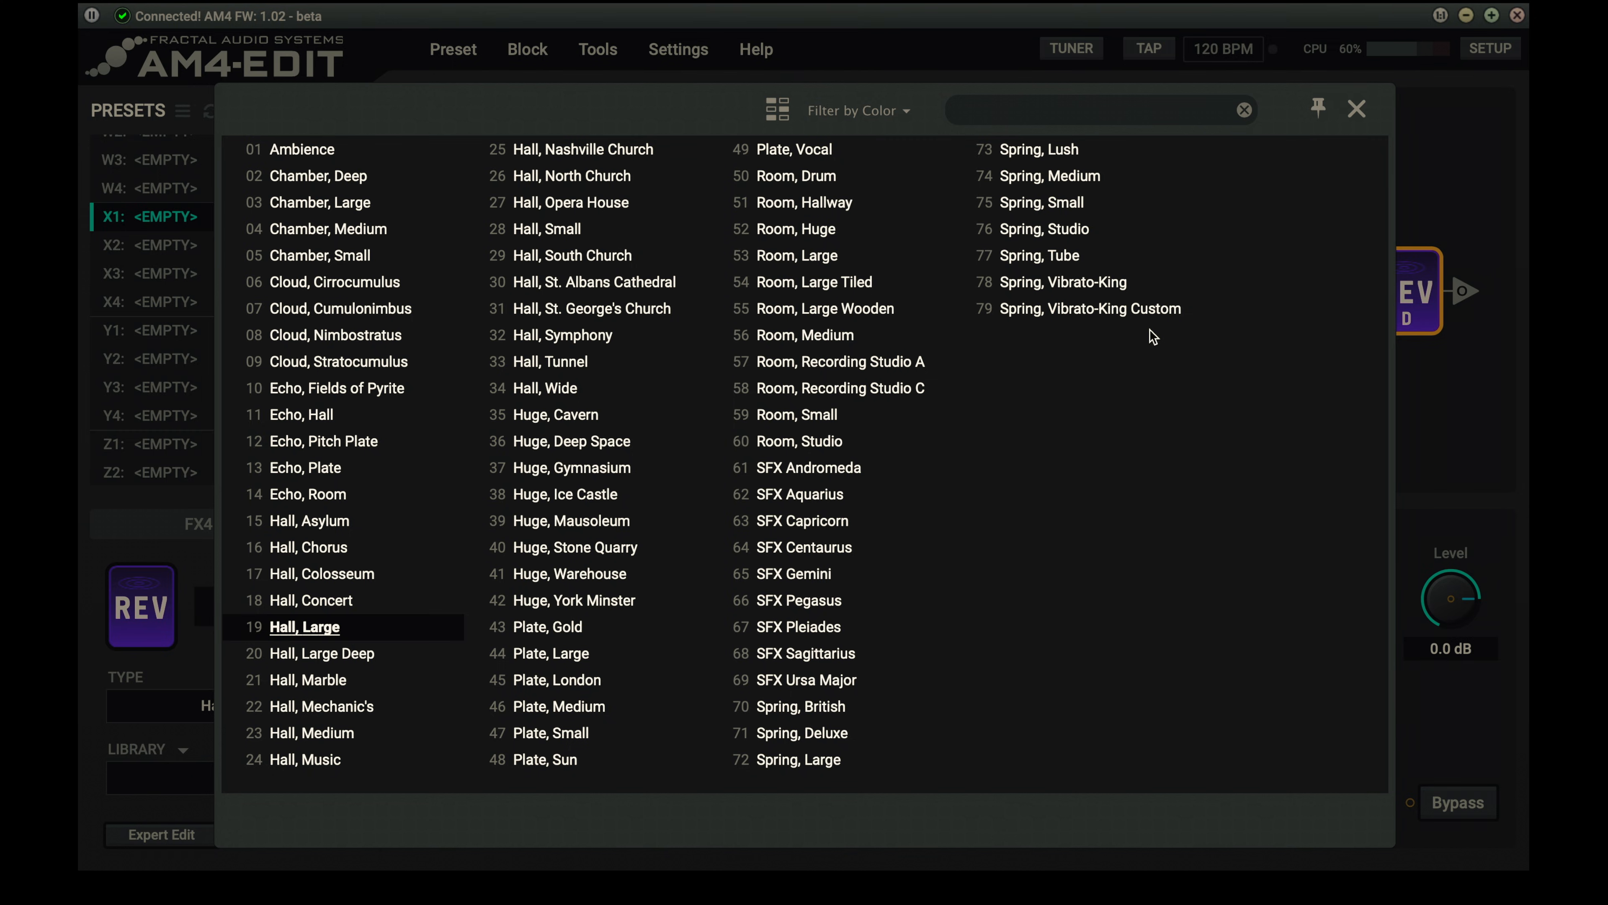
left_click(1139, 311)
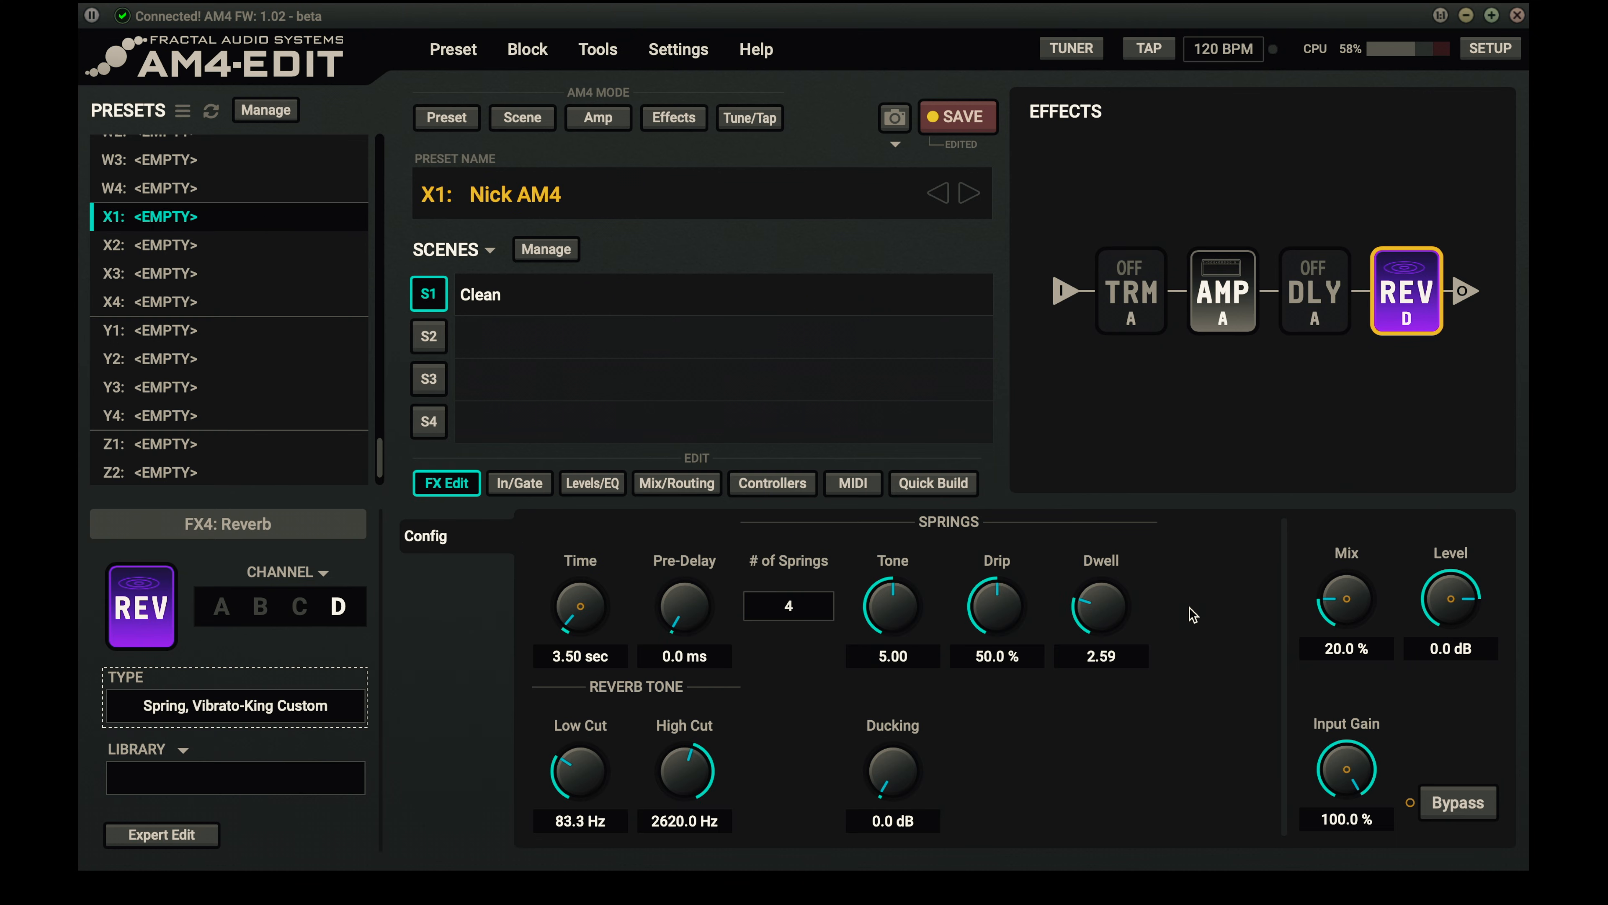
left_click_drag(1368, 615, 1317, 348)
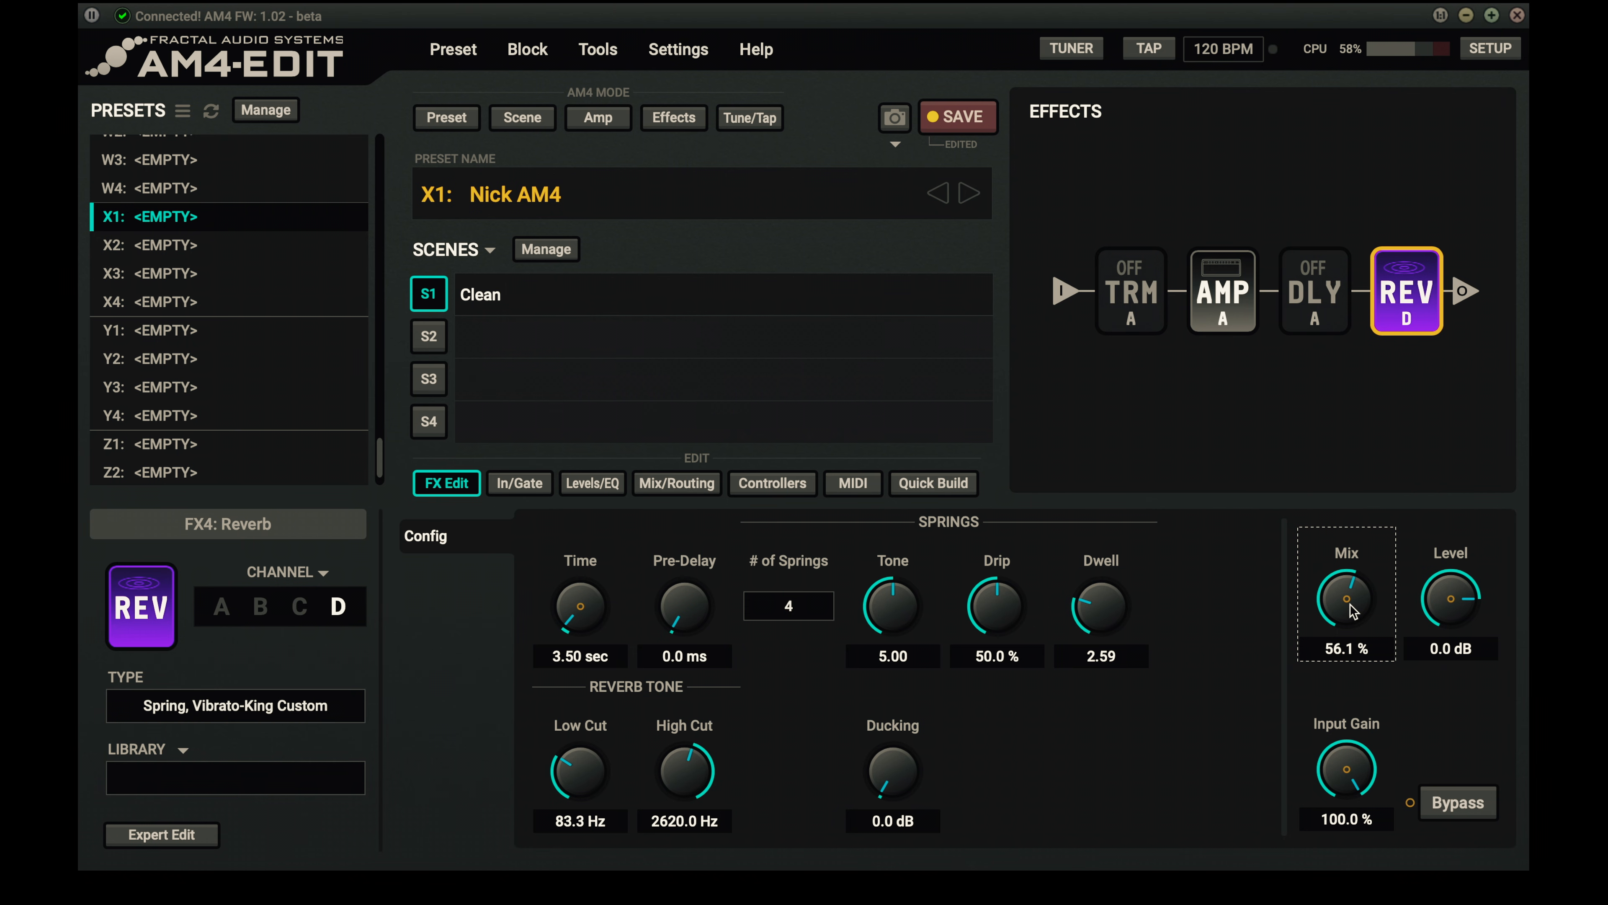
left_click_drag(1351, 605, 1351, 695)
- Switch the reverb to channel A and raise its plate's High Cut to 20000 Hz
left_click(225, 611)
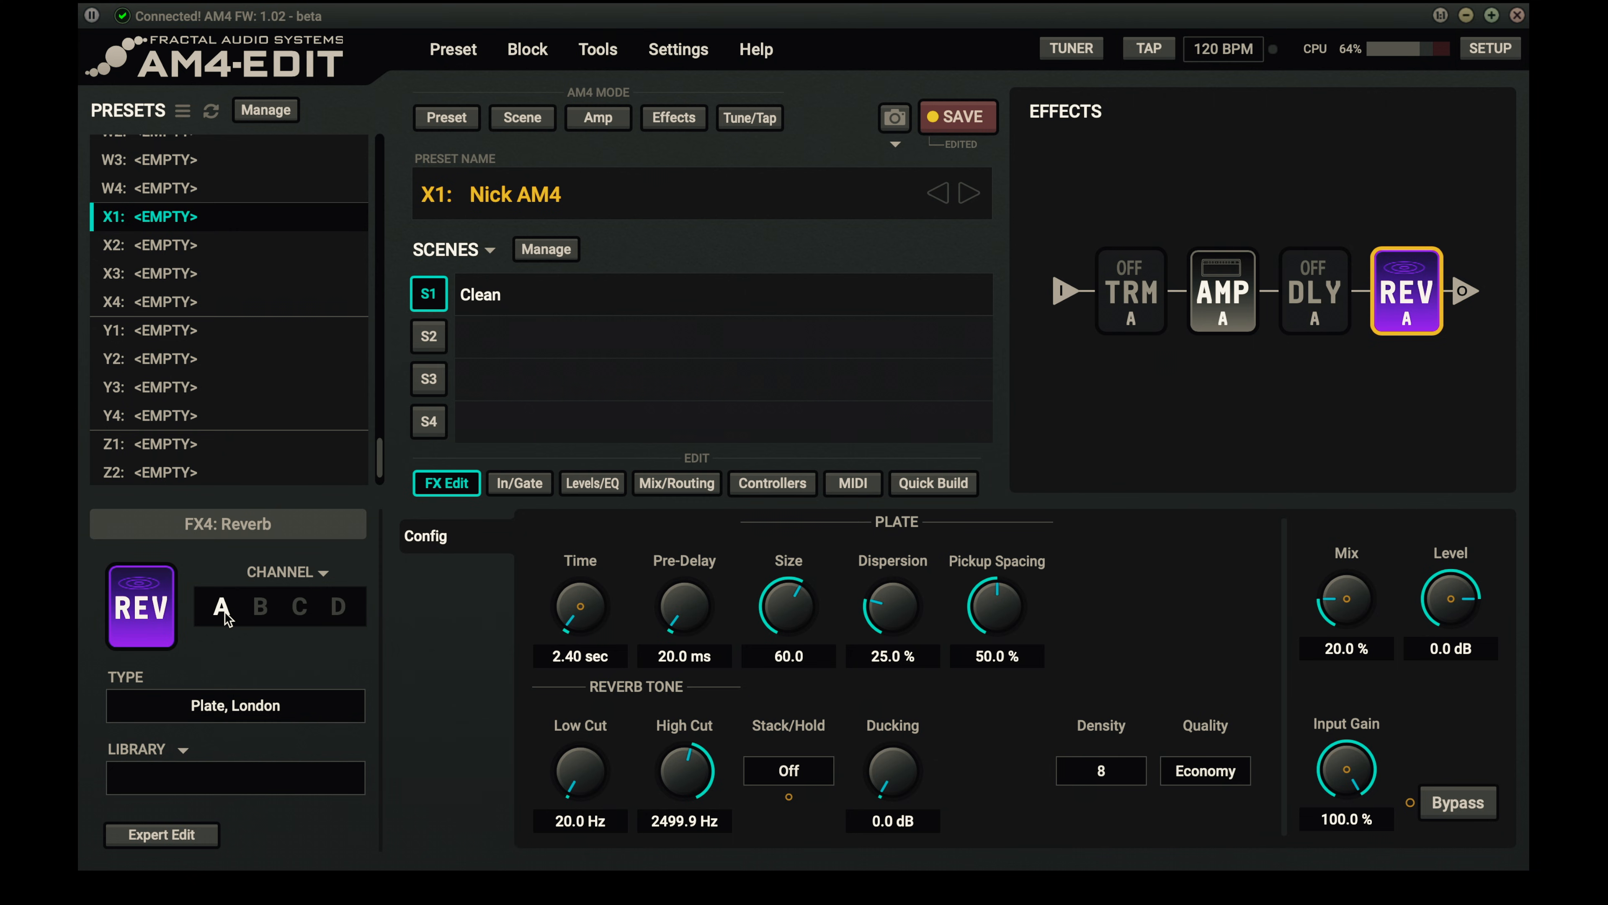
left_click_drag(707, 804, 674, 667)
left_click_drag(674, 667, 690, 580)
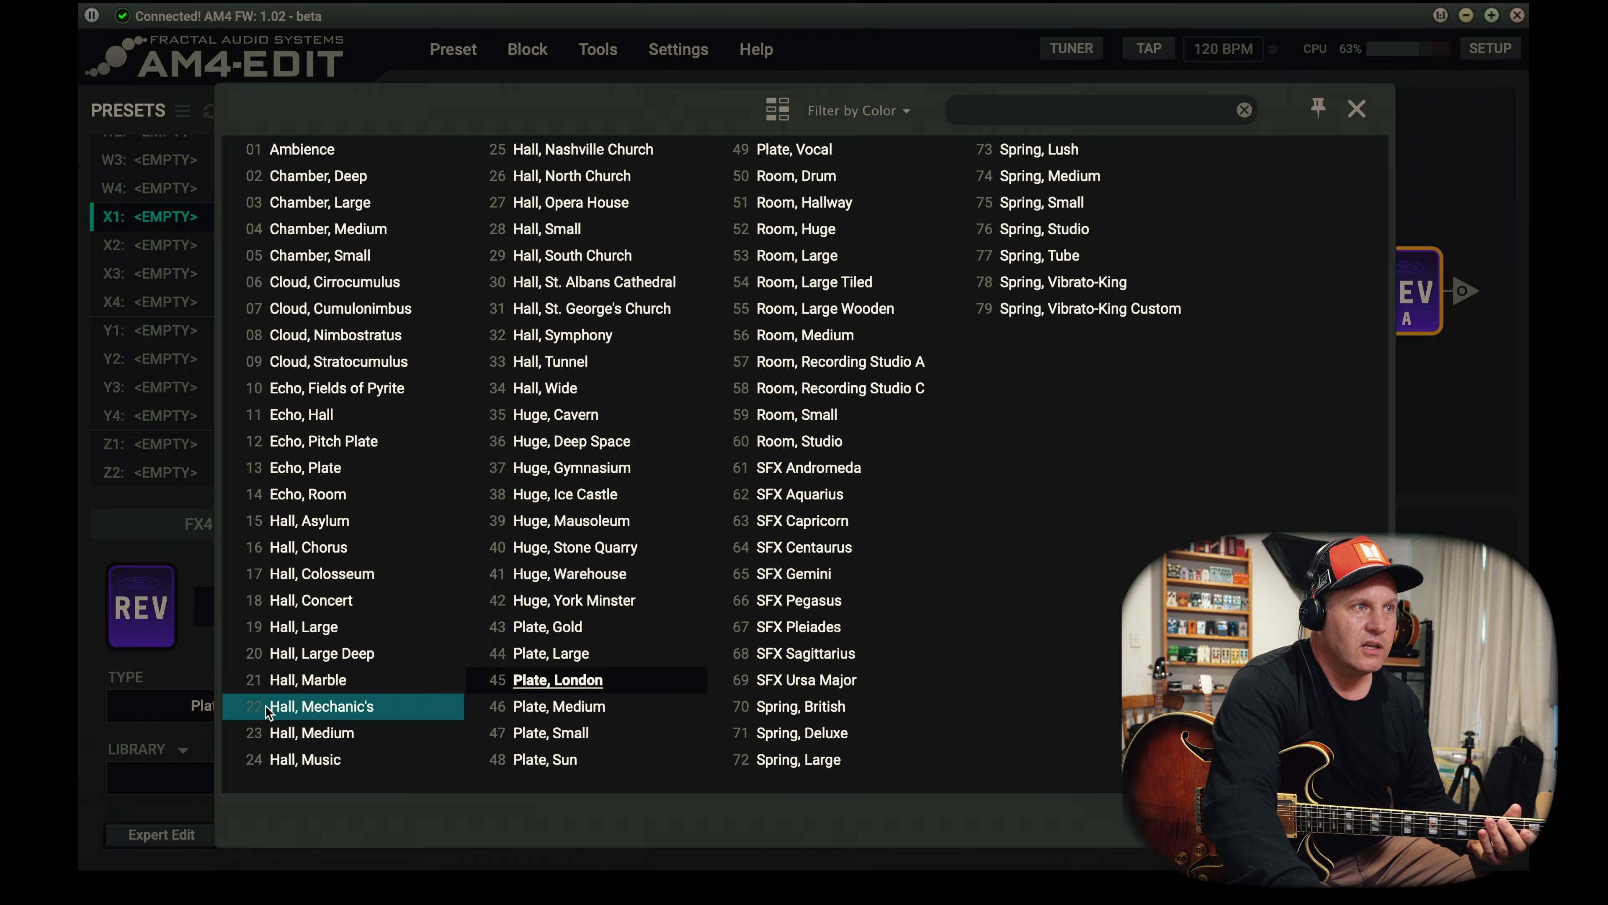
- Change reverb channel A's type to Hall, Opera House and set its High Cut to 20000 Hz
left_click(278, 706)
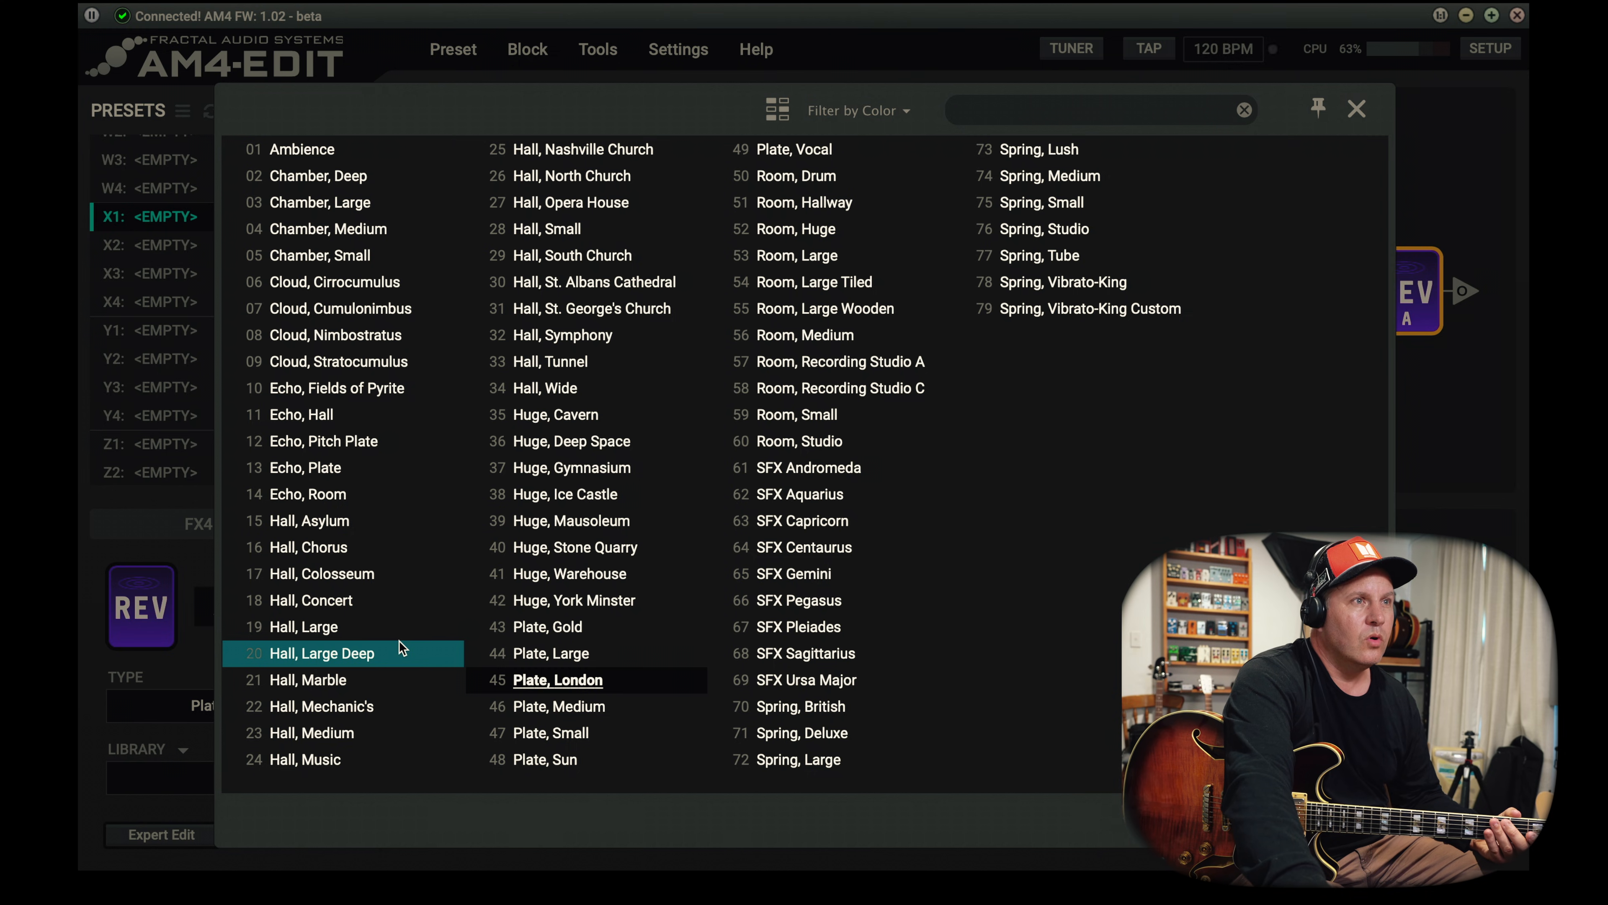
left_click(570, 203)
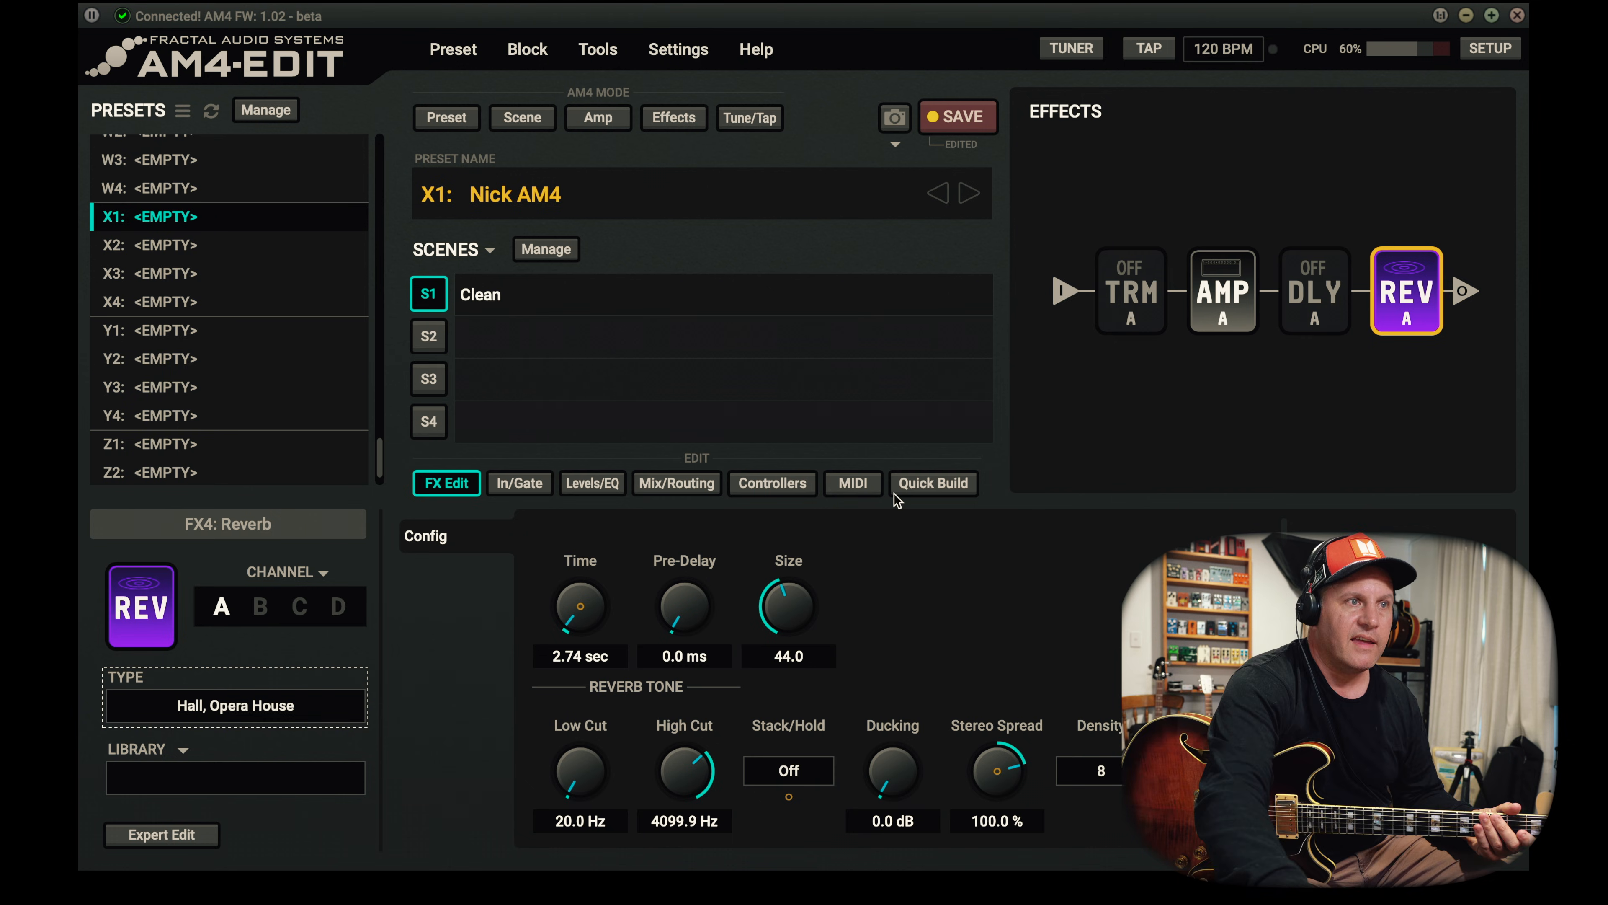
left_click_drag(679, 786, 675, 435)
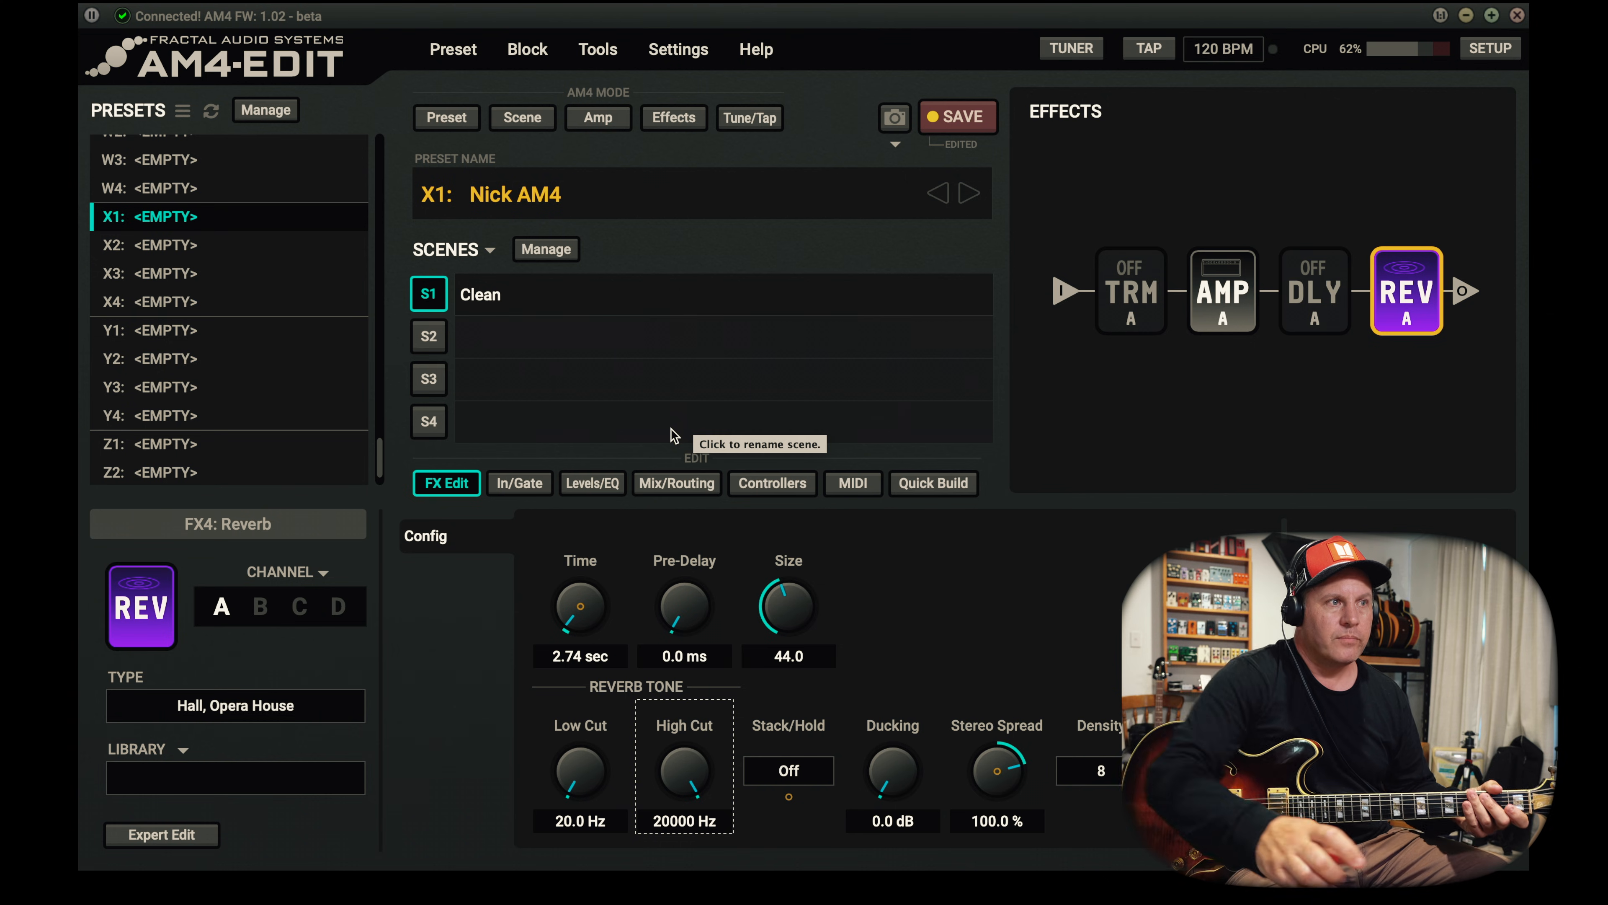
- Audition reverb channels B, C and D one after another
left_click(257, 713)
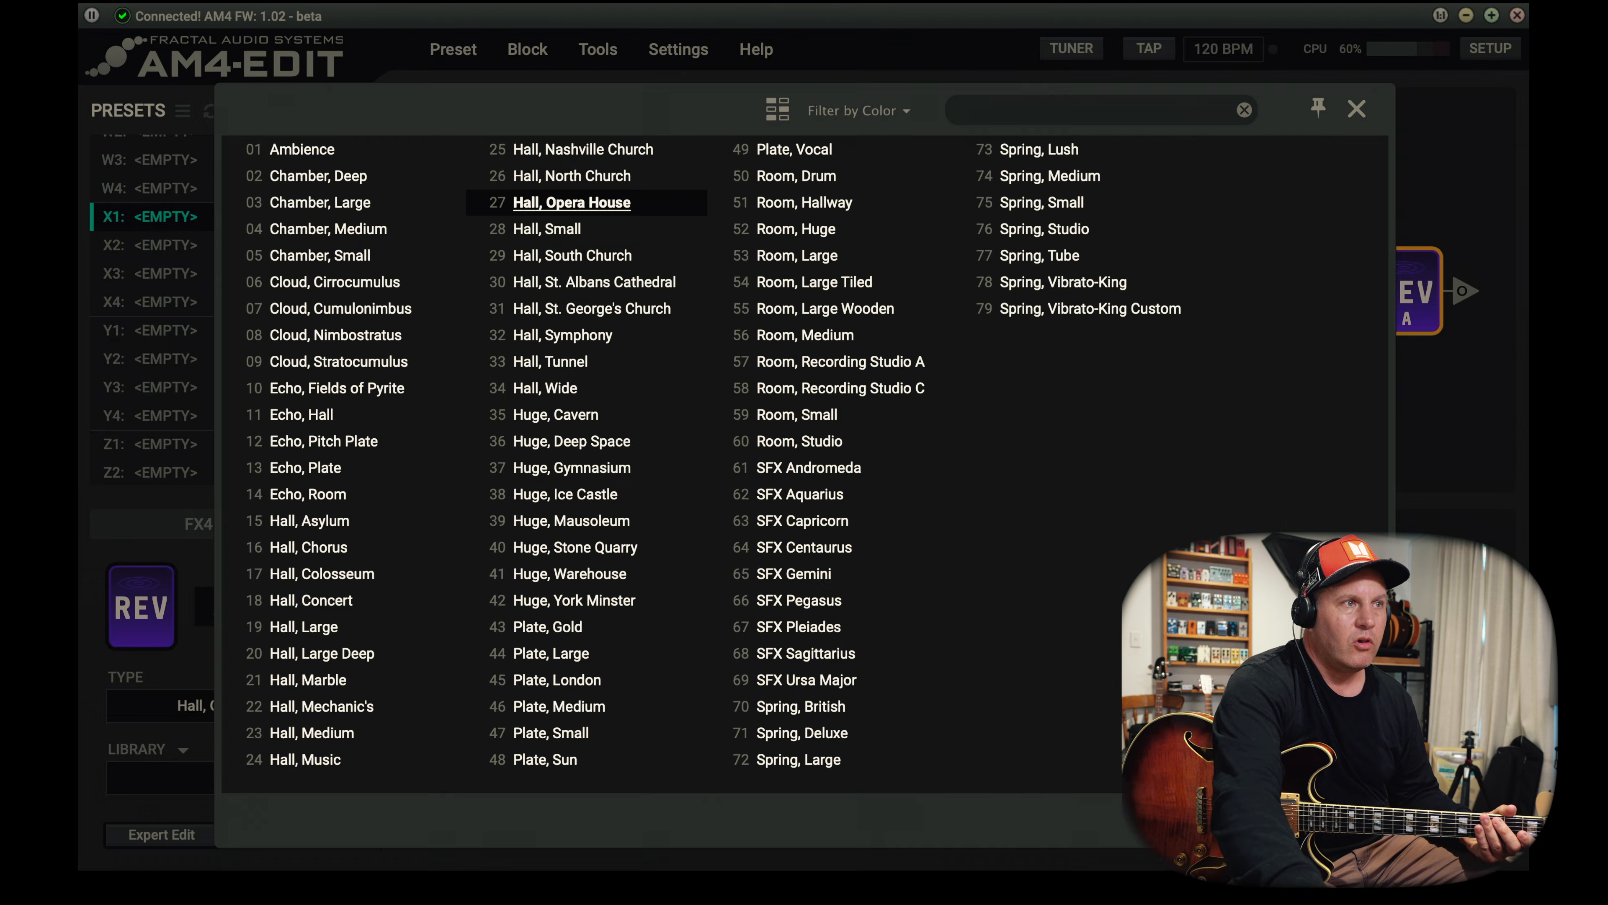
left_click(136, 589)
left_click(260, 607)
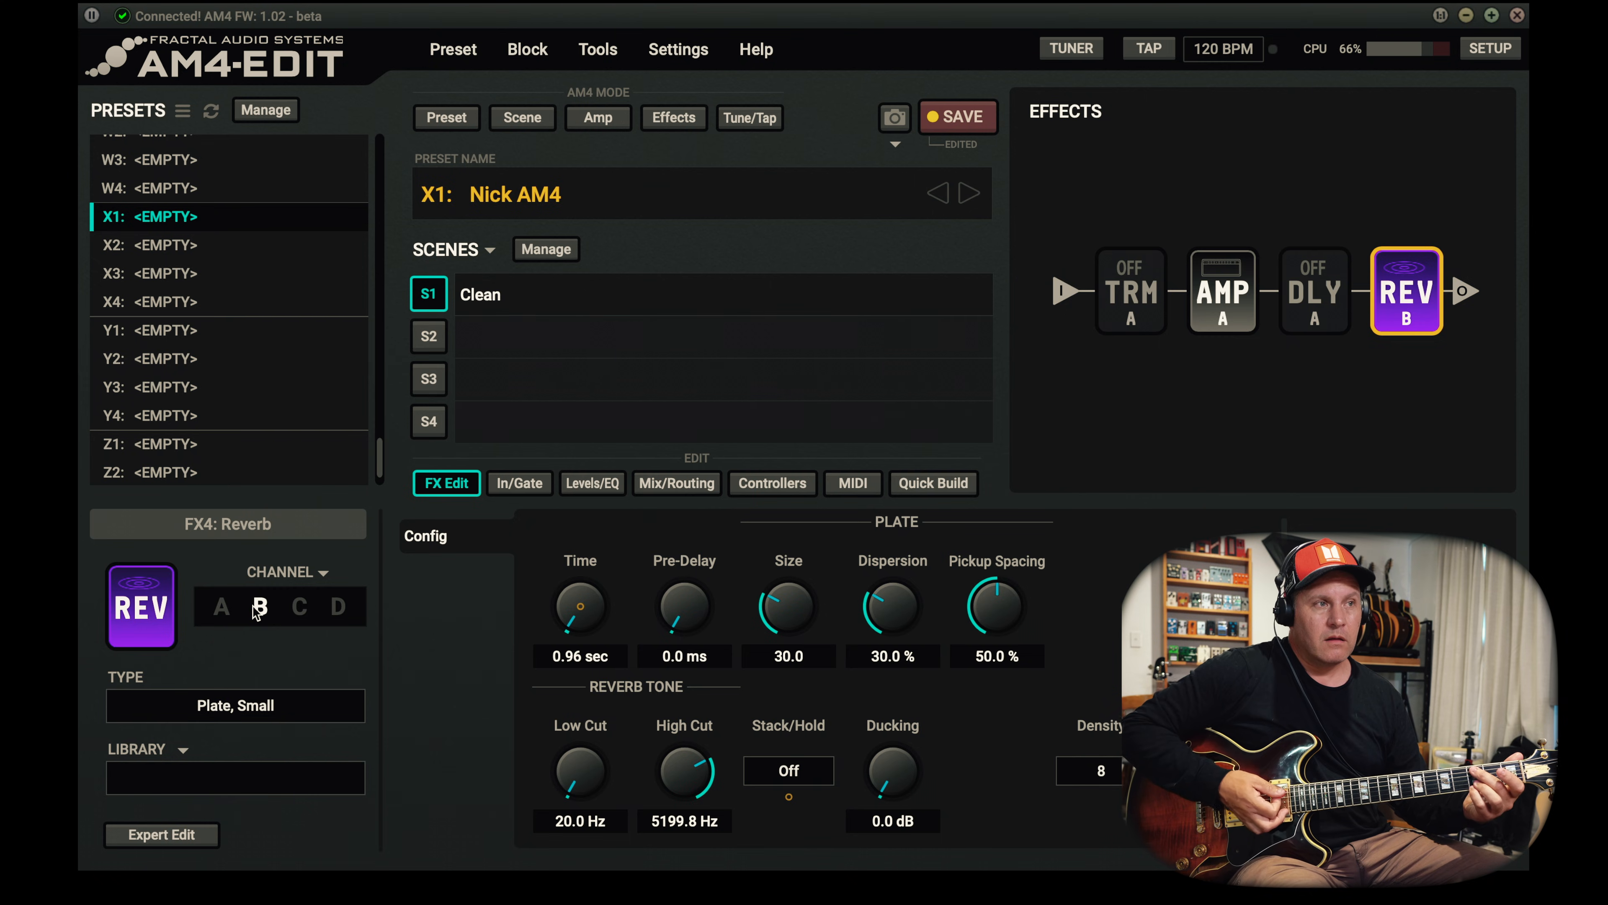
left_click(300, 607)
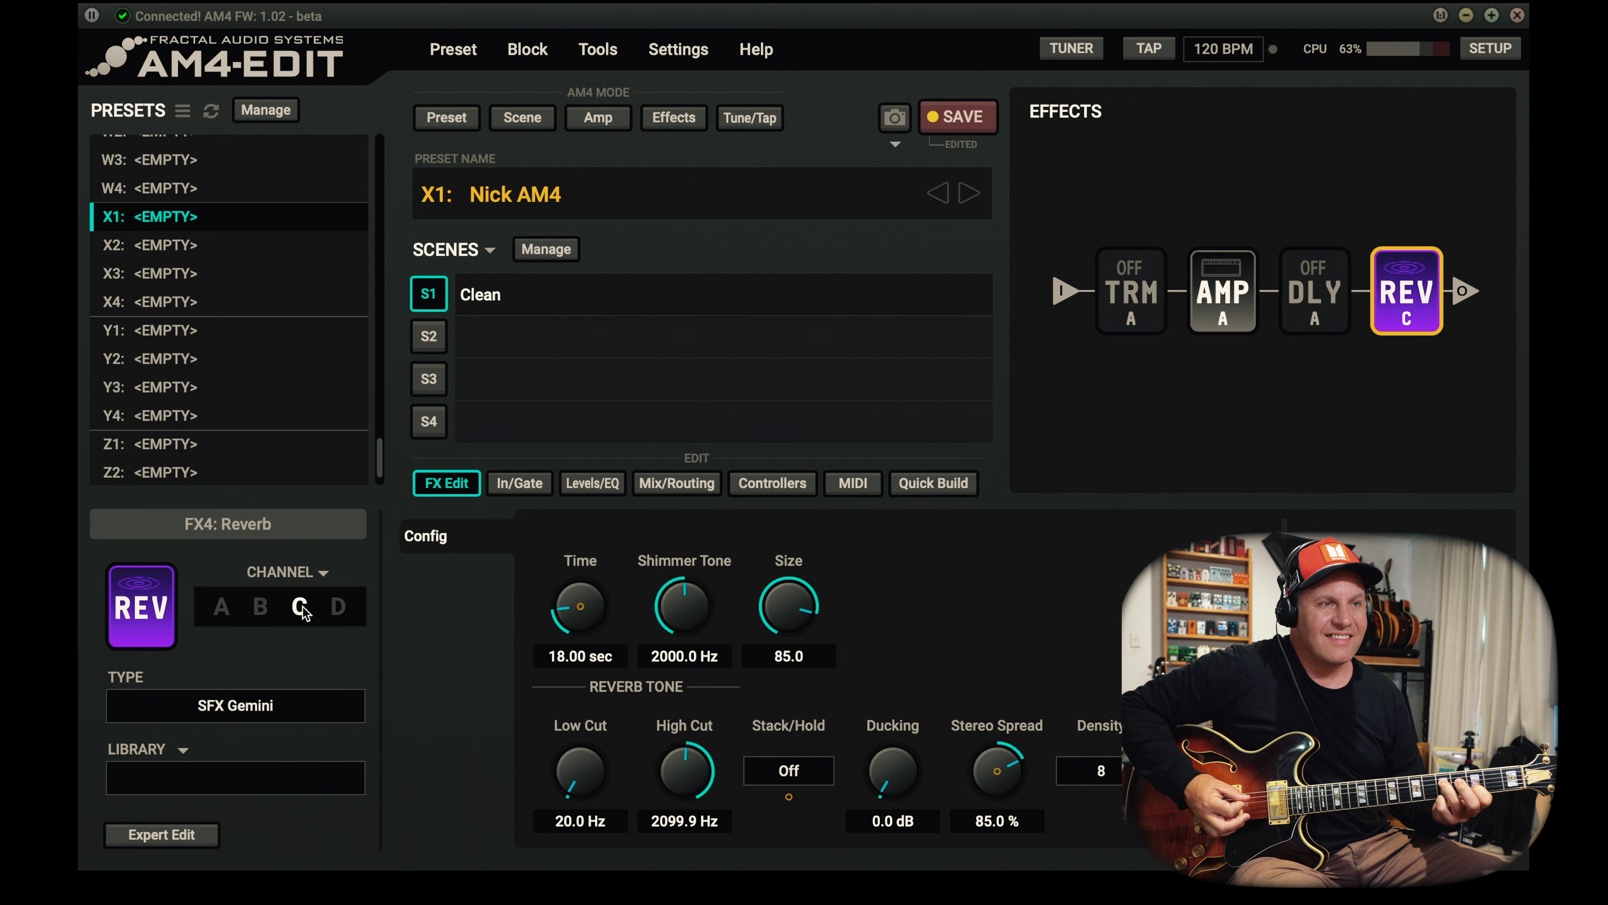
left_click(337, 608)
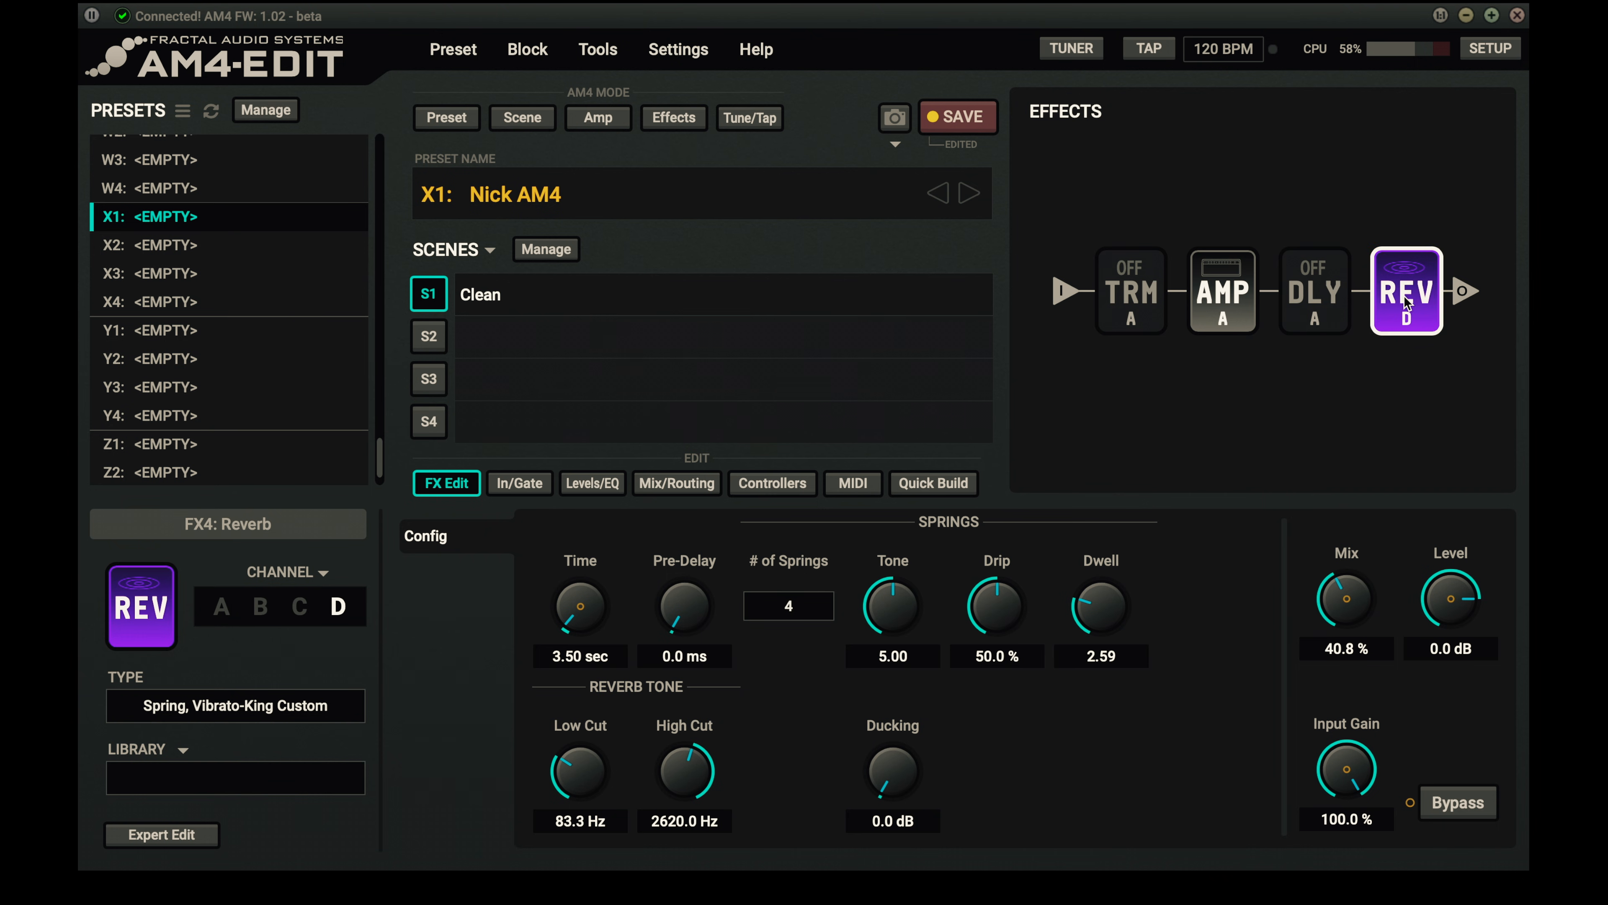
- Look at the delay block's settings, and return the reverb block to channel A
left_click(1237, 301)
left_click(1314, 297)
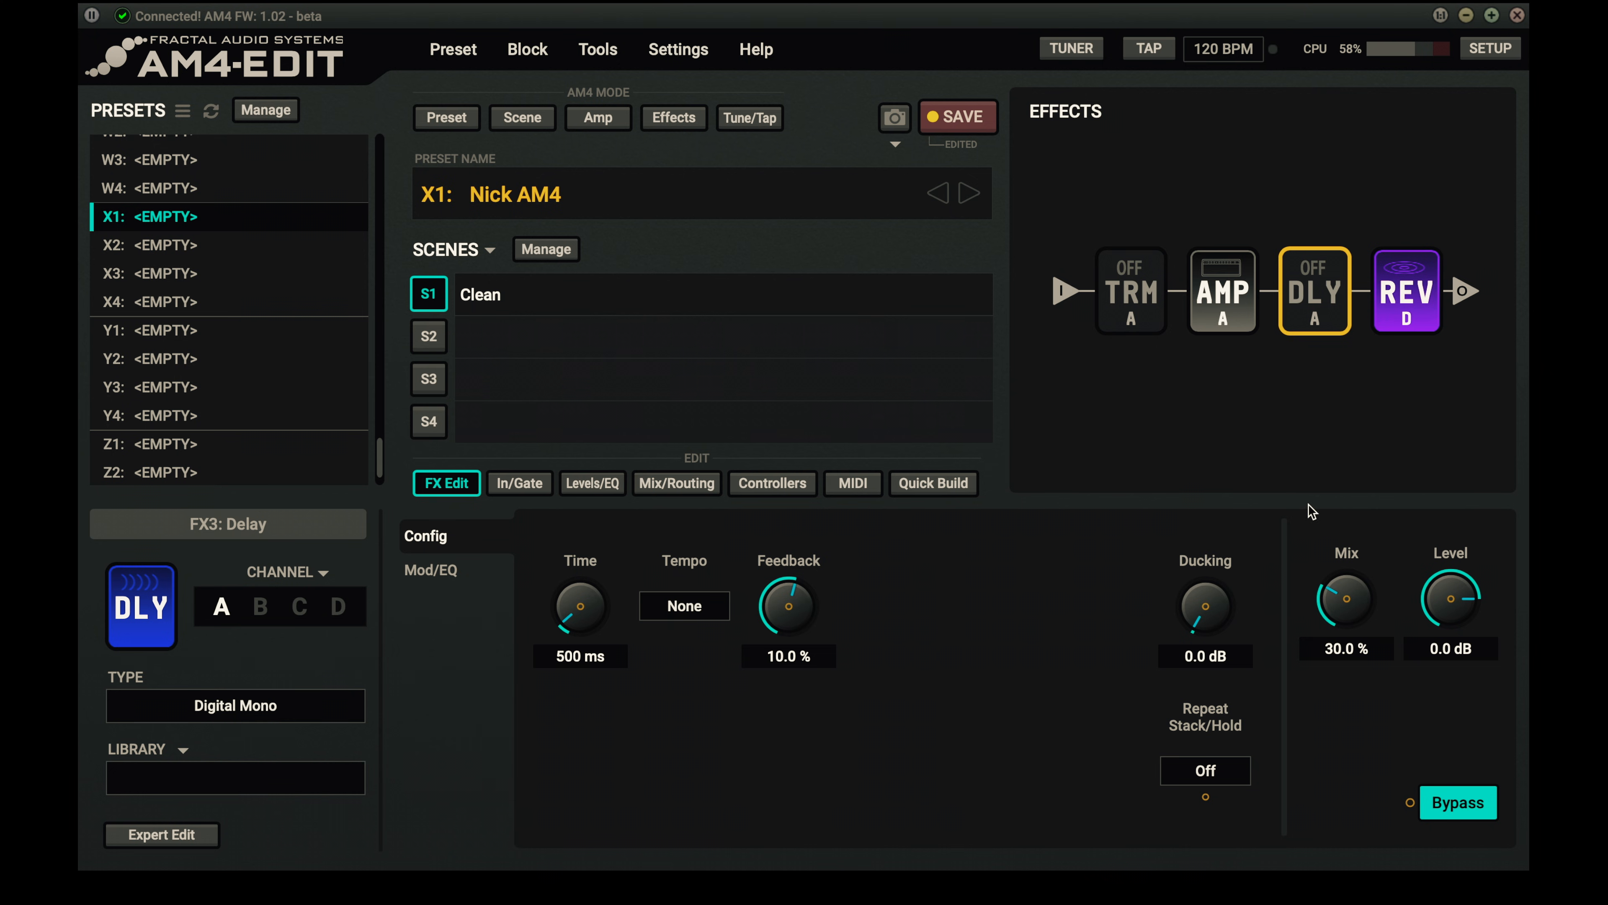
left_click(1426, 318)
left_click(221, 606)
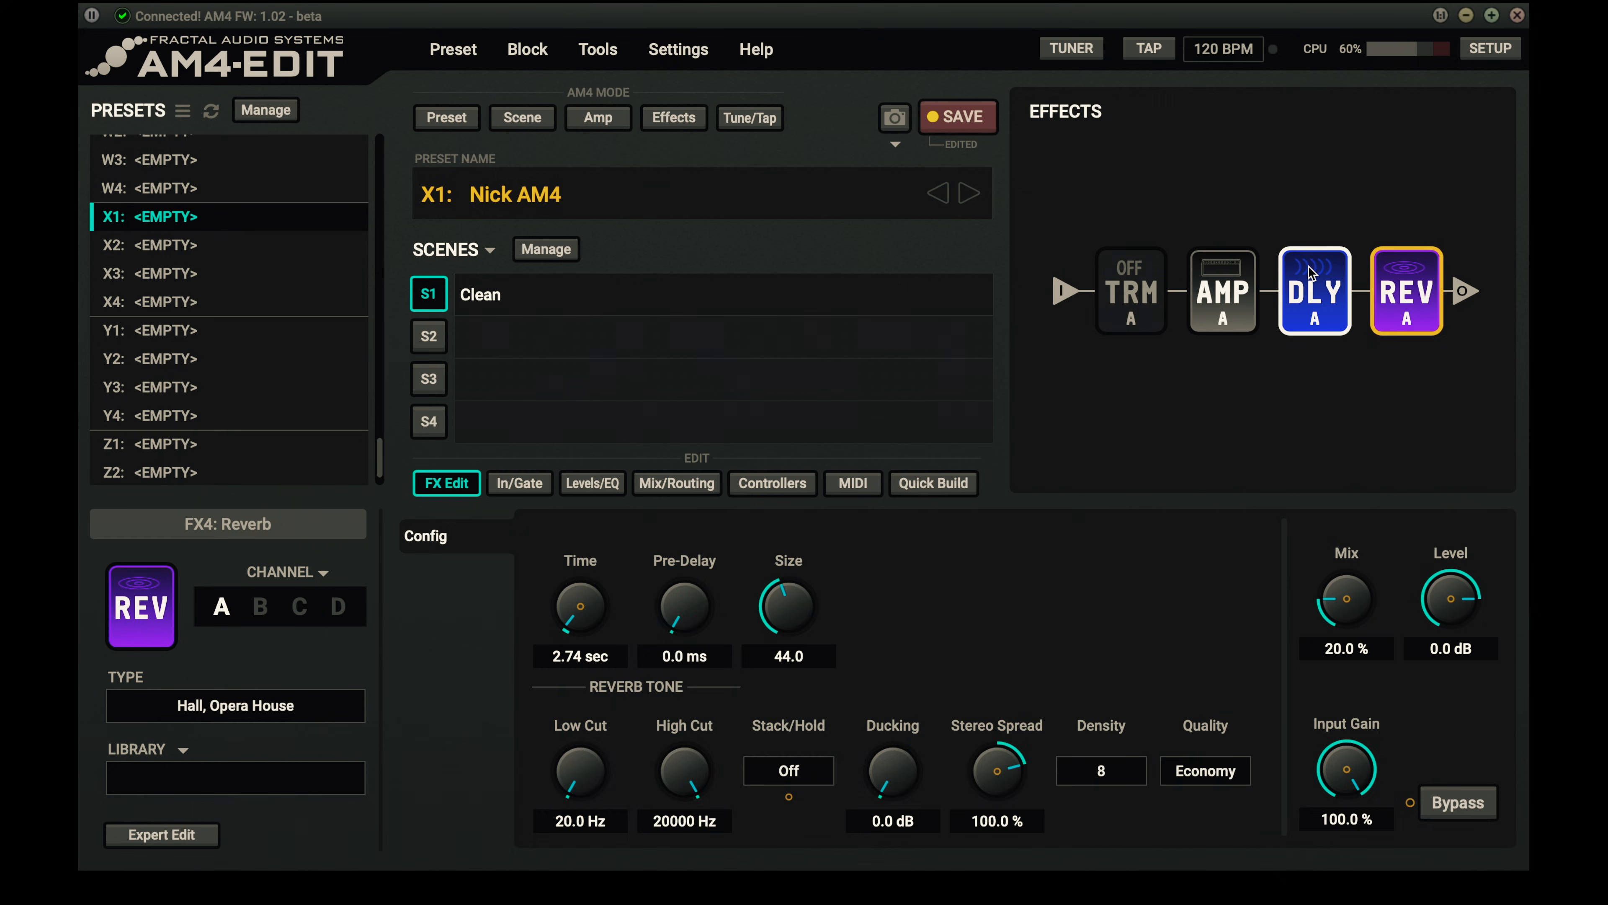
- Enable the delay and set its channel A to Mono Tape with about 18.4 % mix and a 20000 Hz High Cut
left_click(1315, 292)
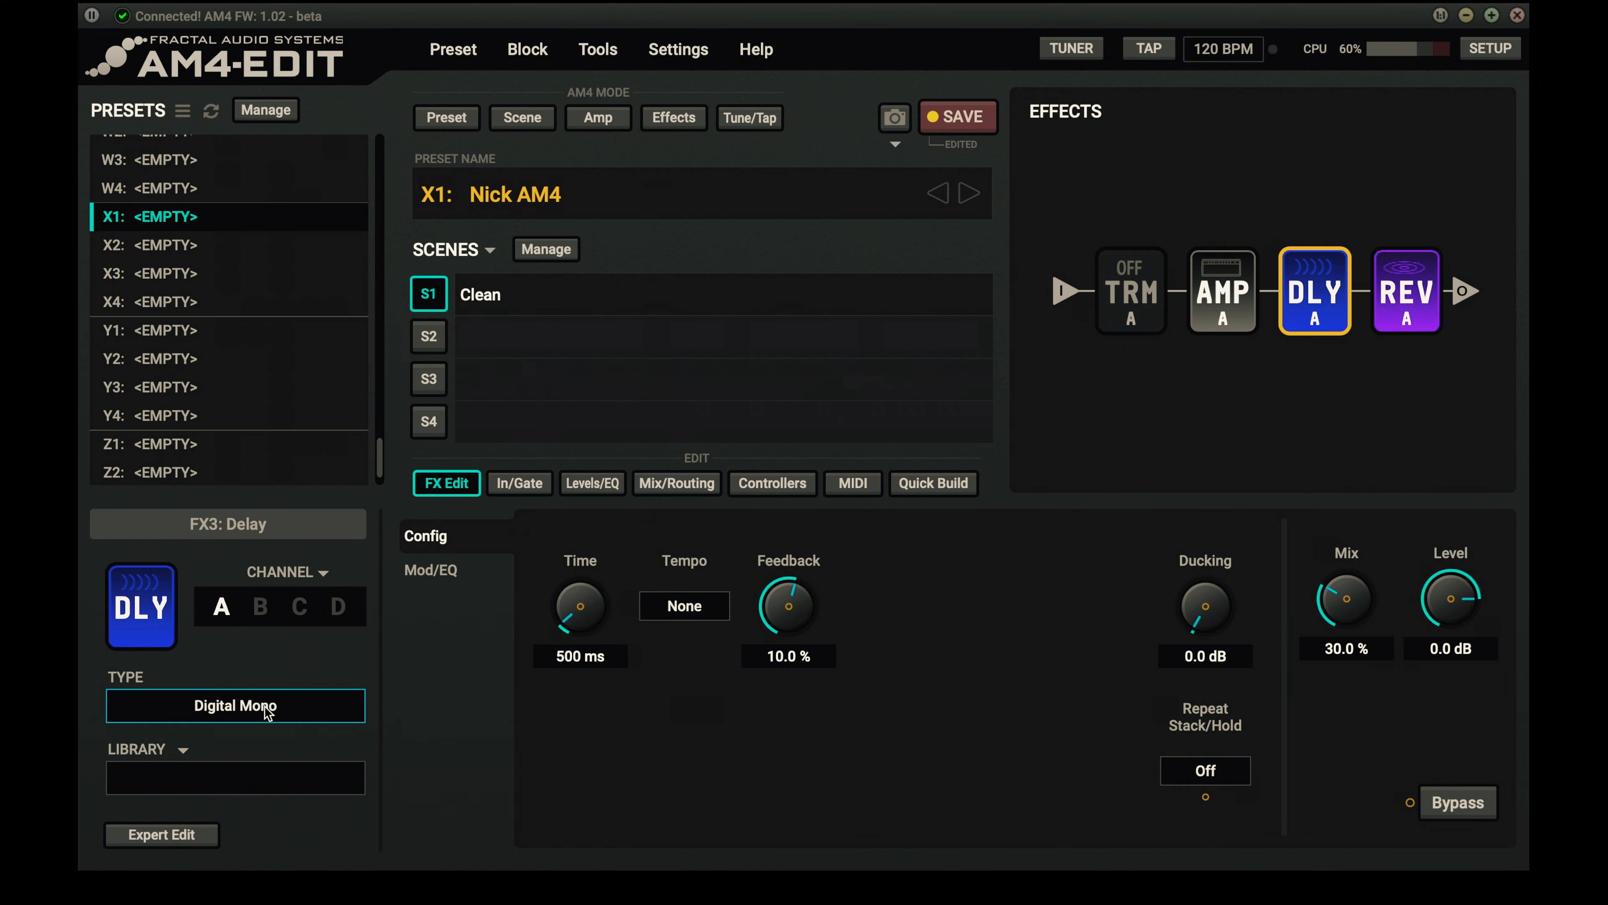
left_click(245, 707)
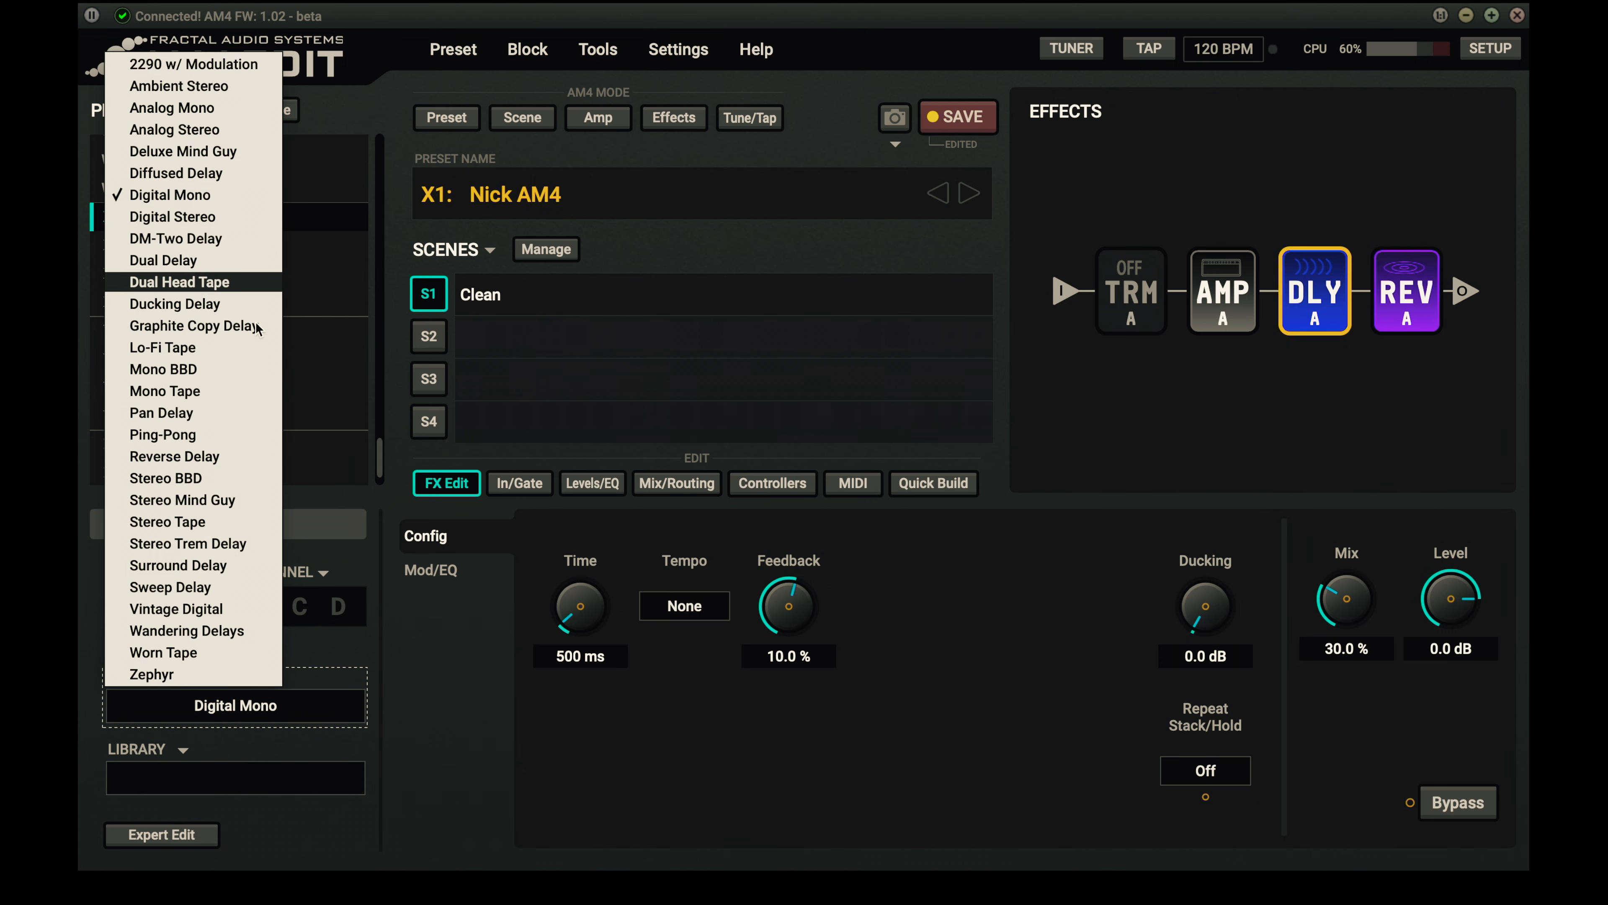
left_click(216, 391)
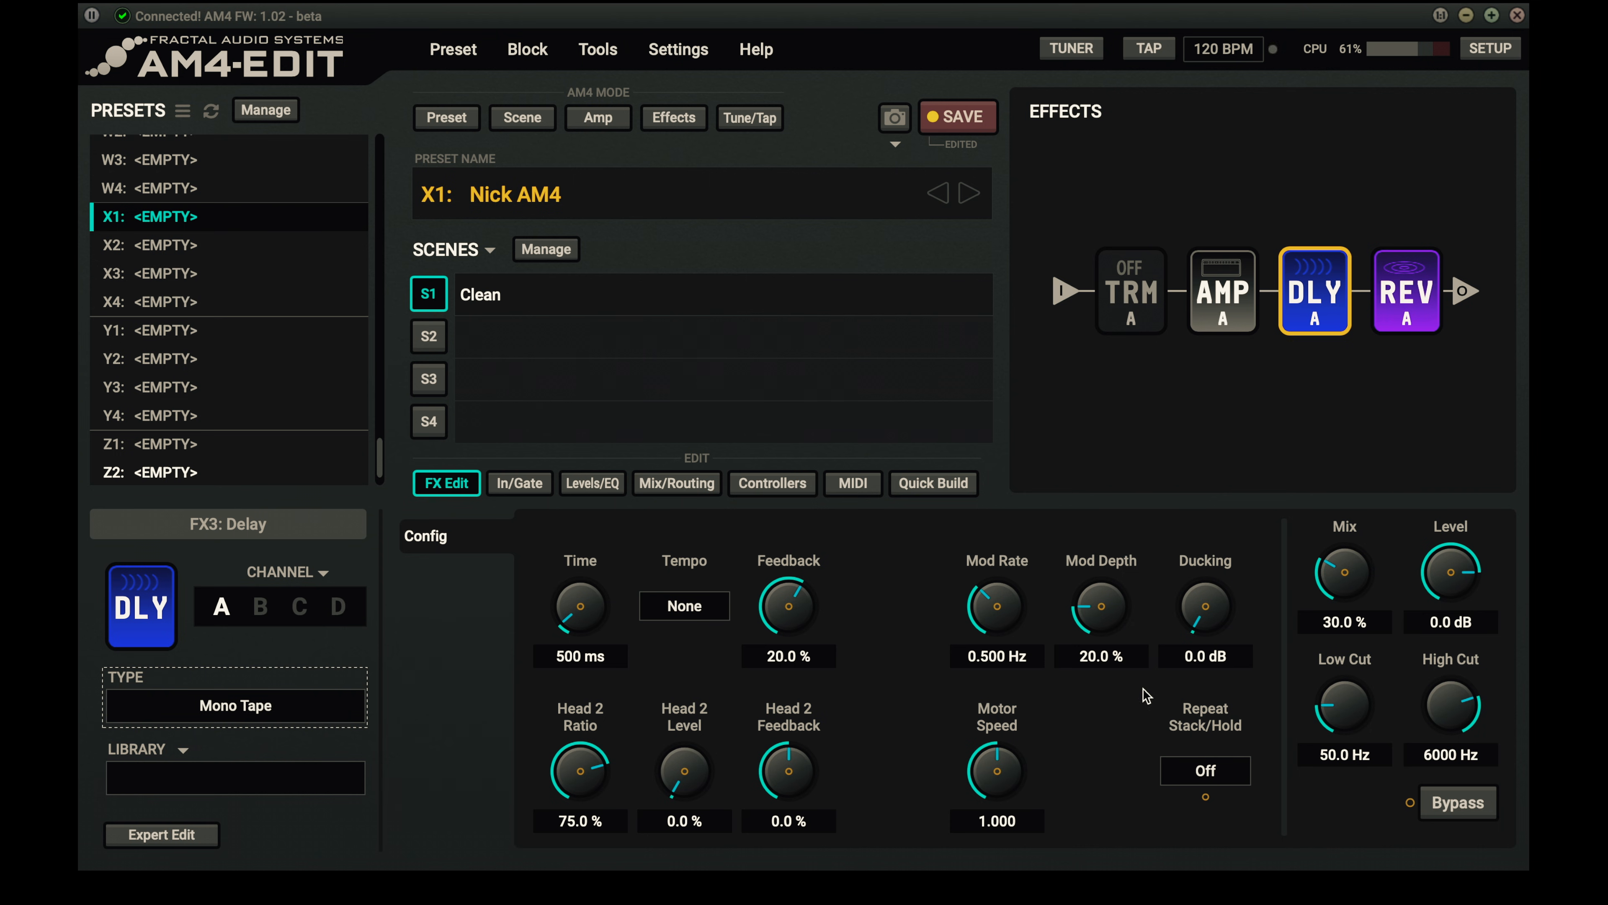
double_click(1450, 700)
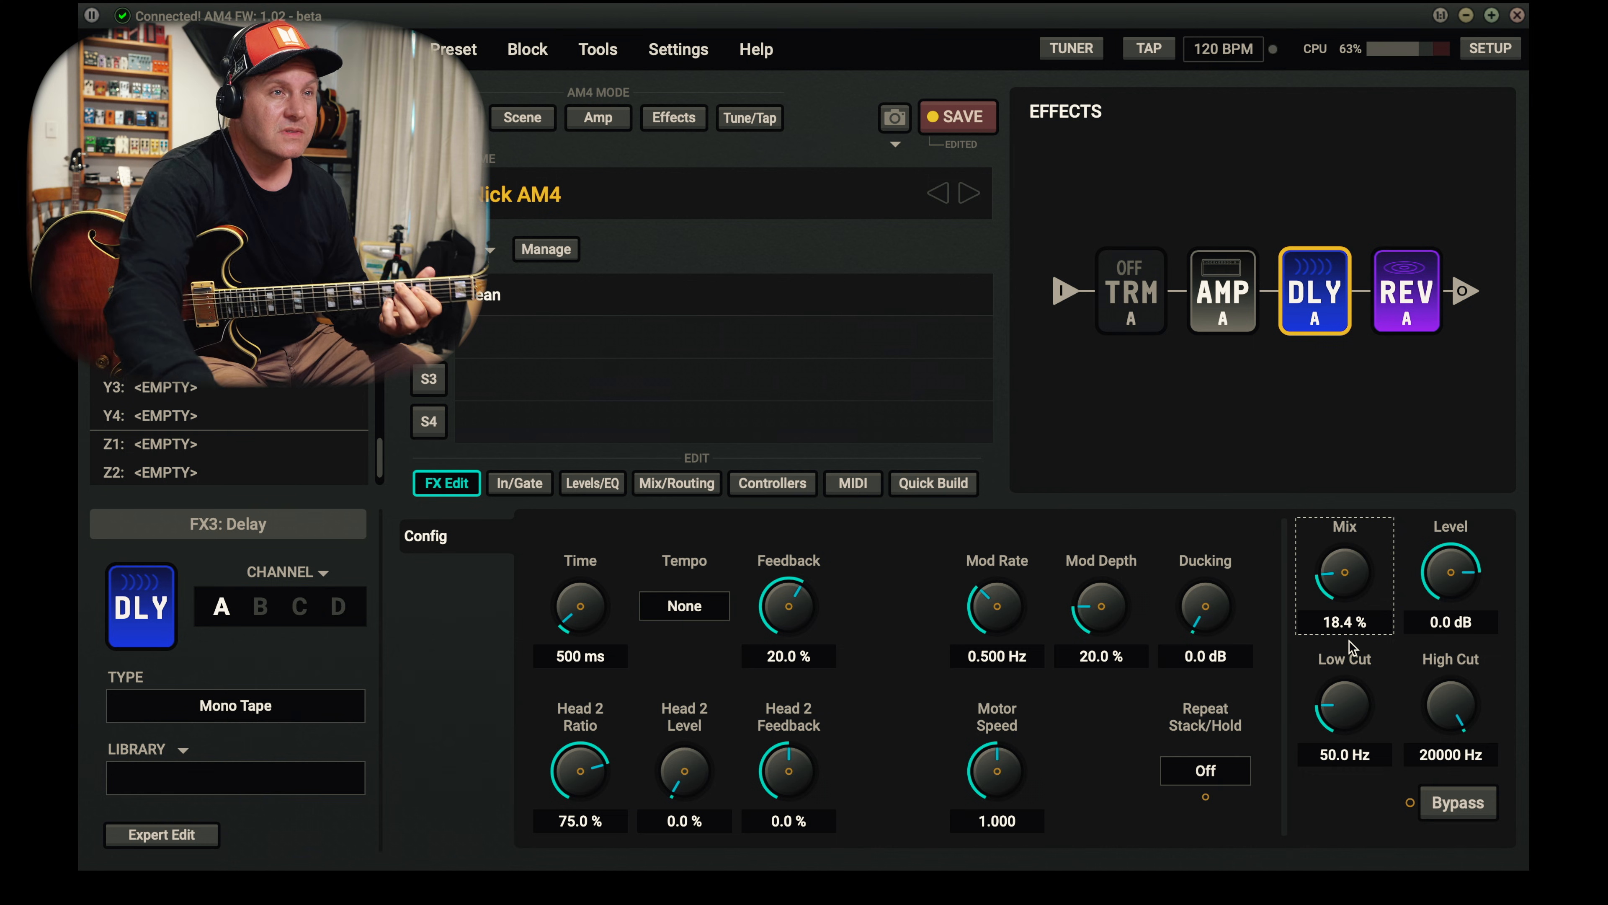
- Switch the delay to channel B and set its type to Zephyr
left_click(262, 612)
left_click(273, 709)
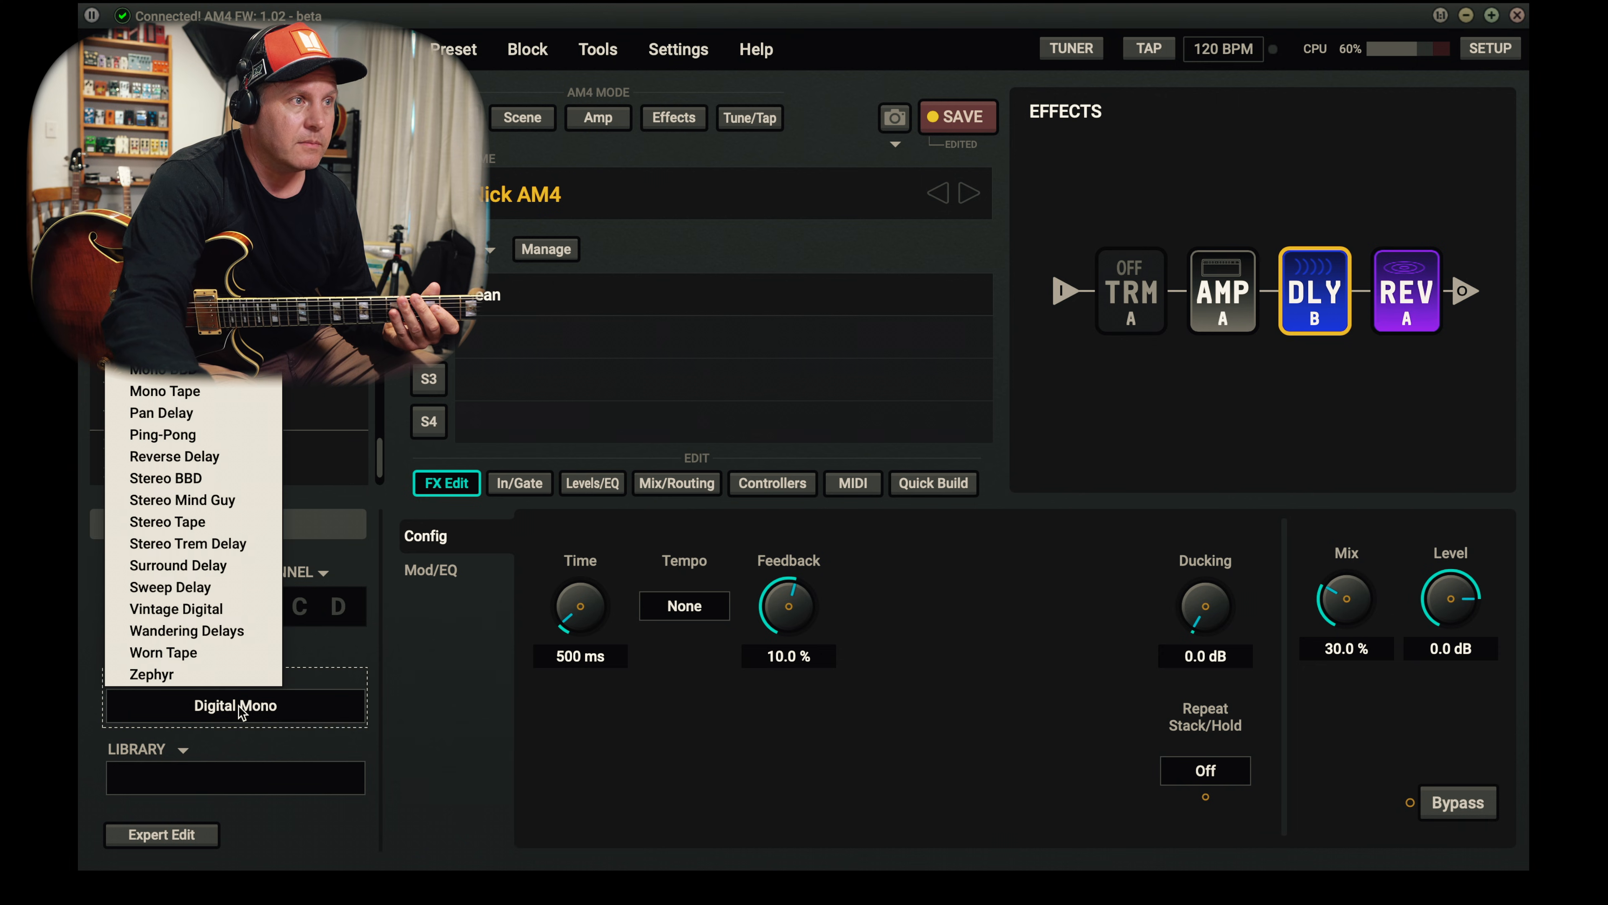
left_click(238, 675)
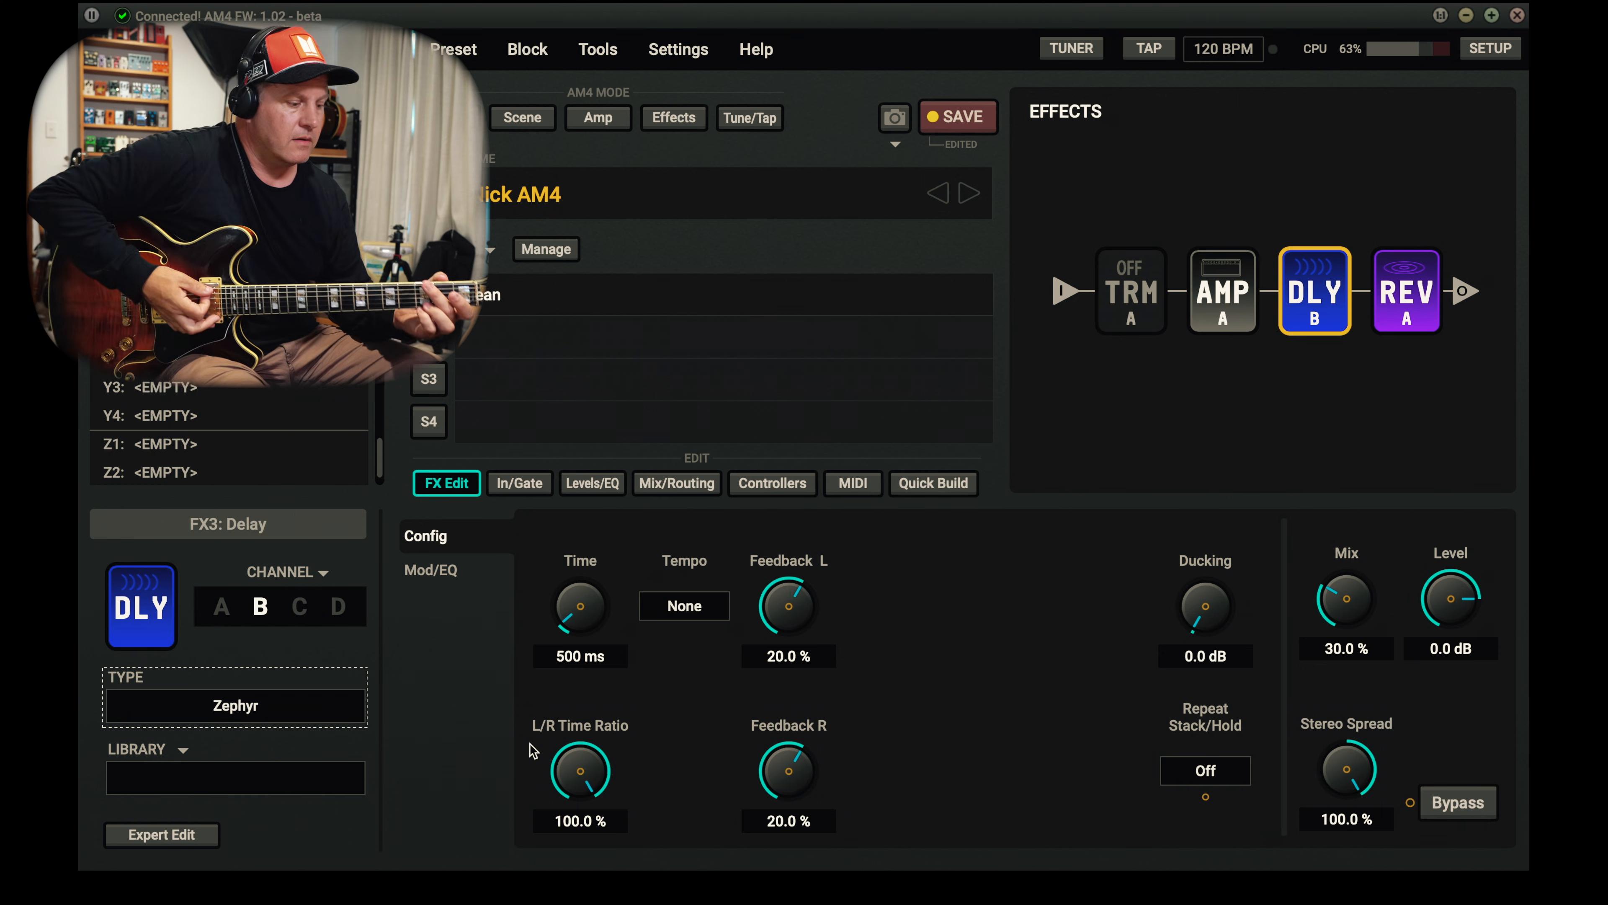
- Try Stereo Trem Delay as delay channel B's type with the mix at about 60.7 %
left_click(272, 709)
left_click(247, 567)
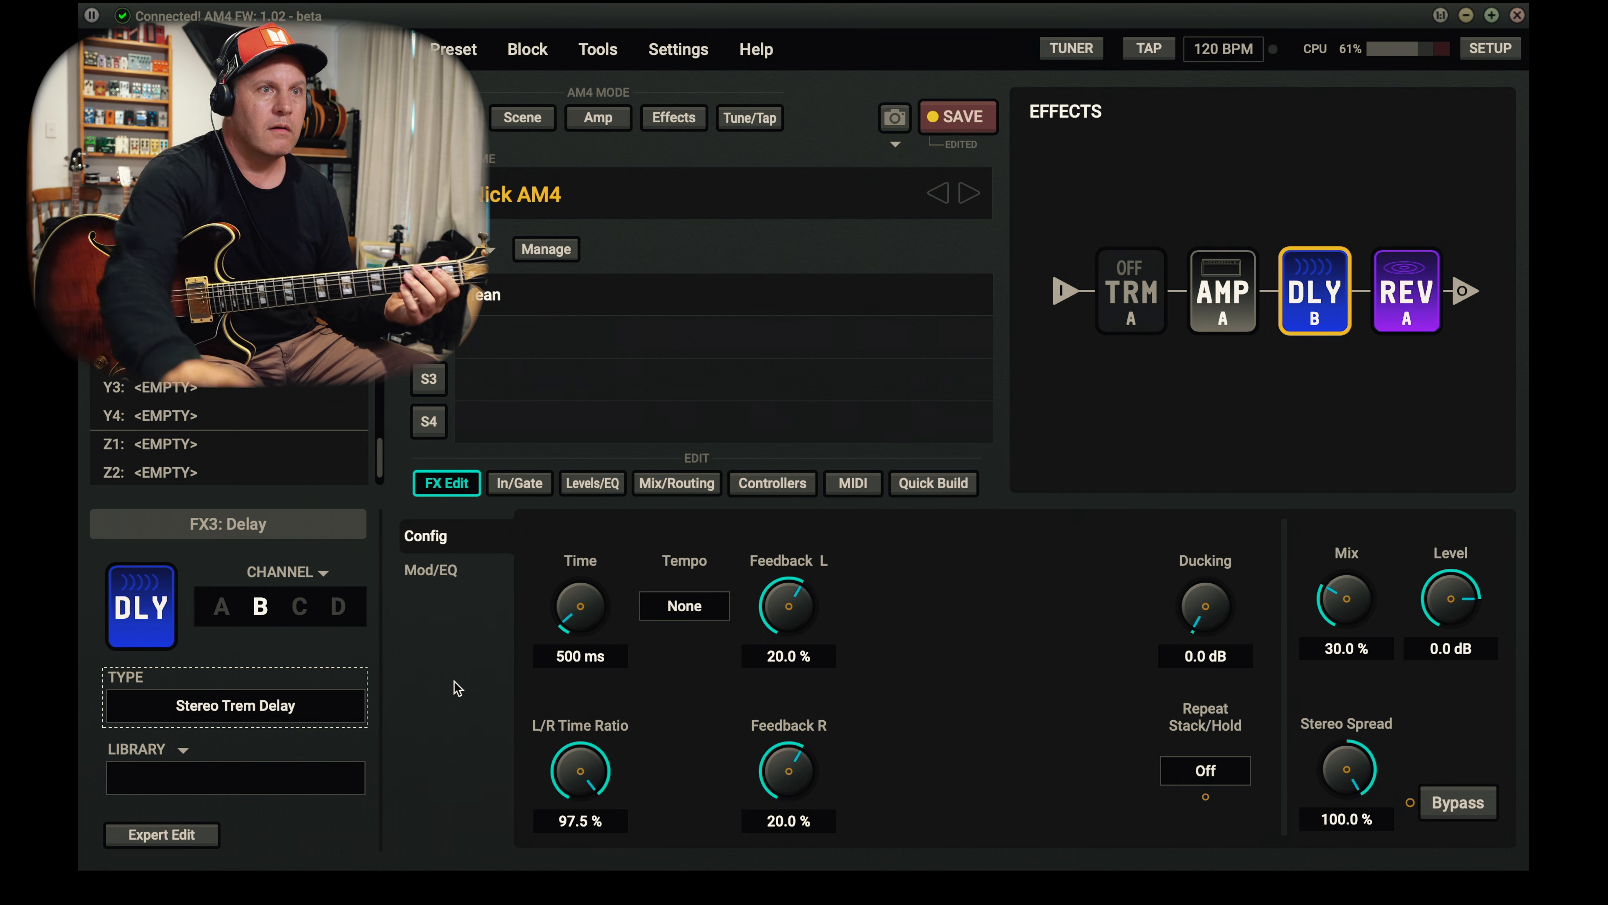
left_click_drag(1345, 608, 1320, 404)
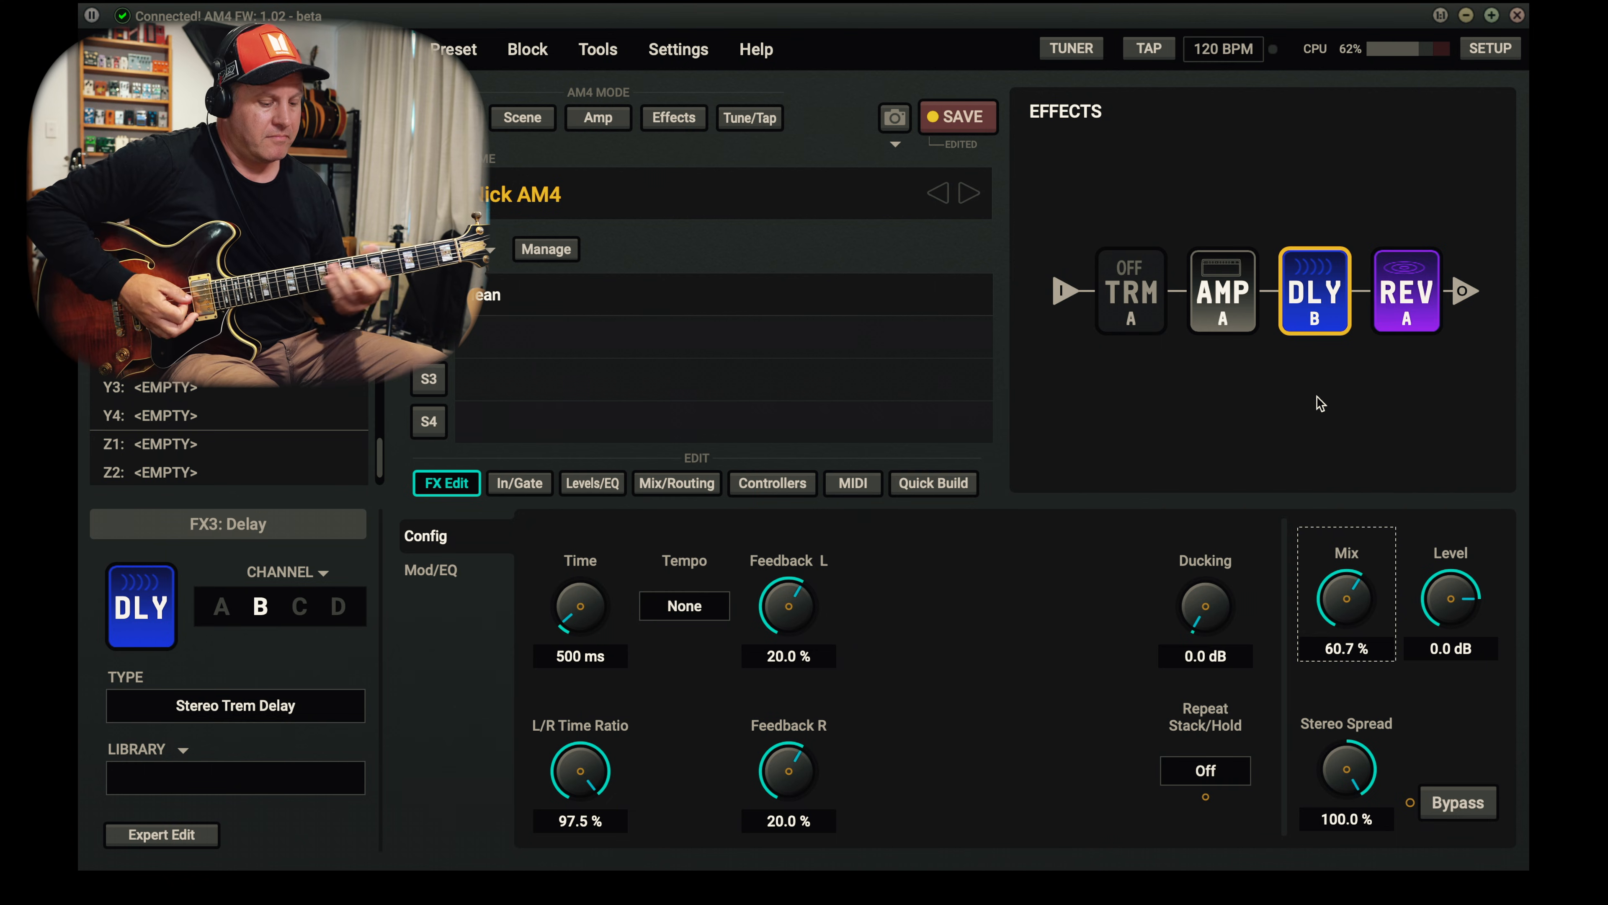
- Change delay channel B's type to Digital Stereo and lower its mix to about 48.3 %
left_click(221, 707)
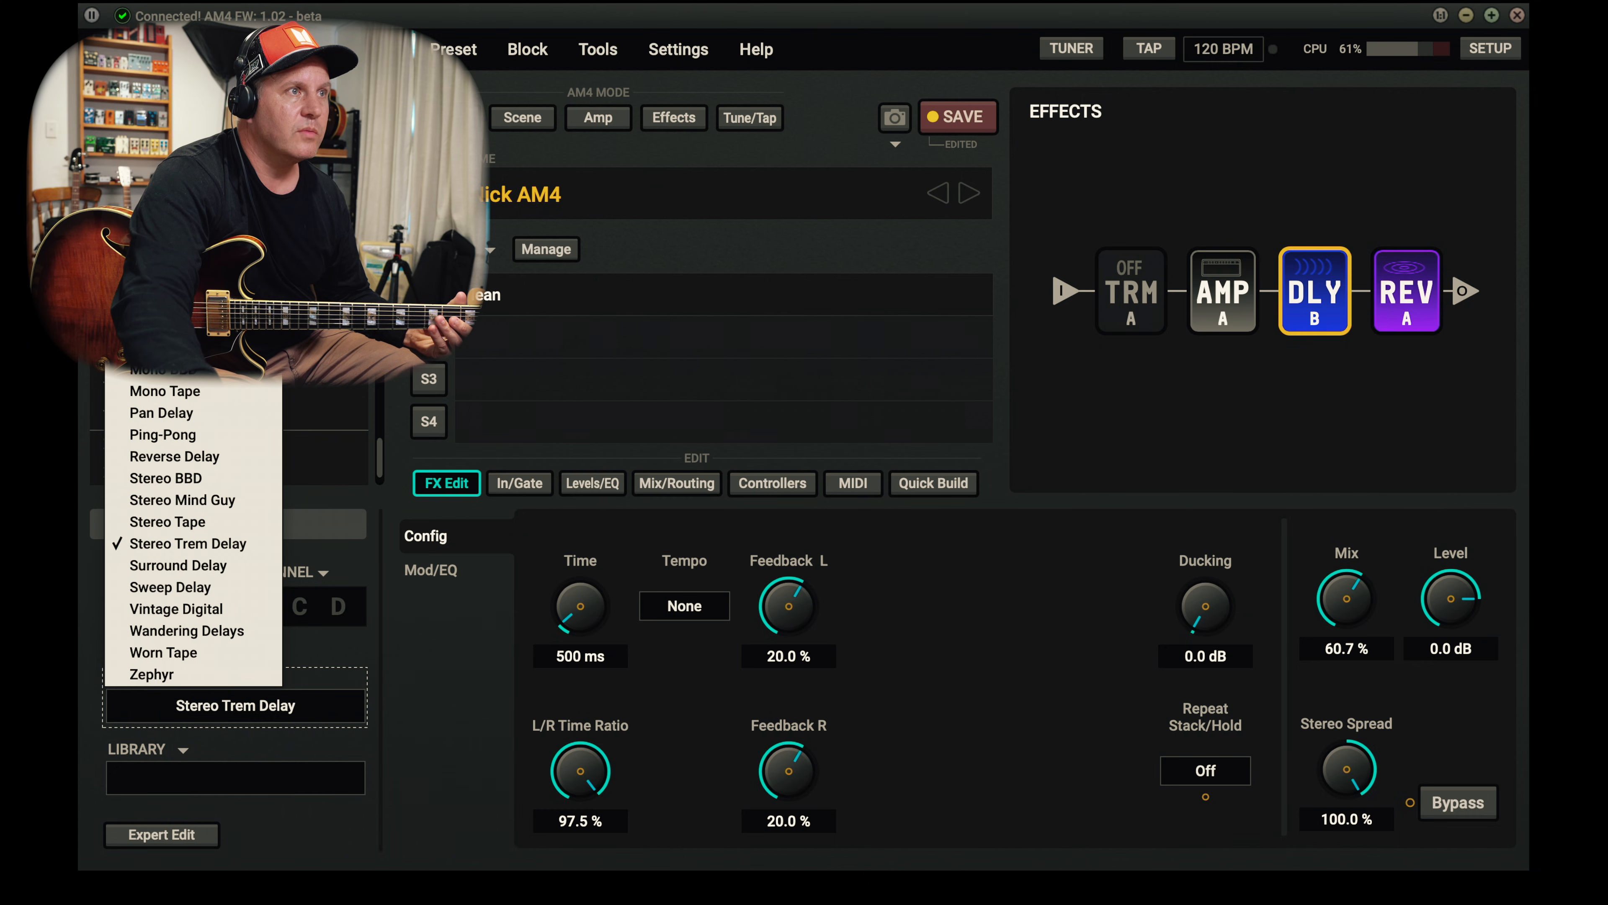
left_click(171, 240)
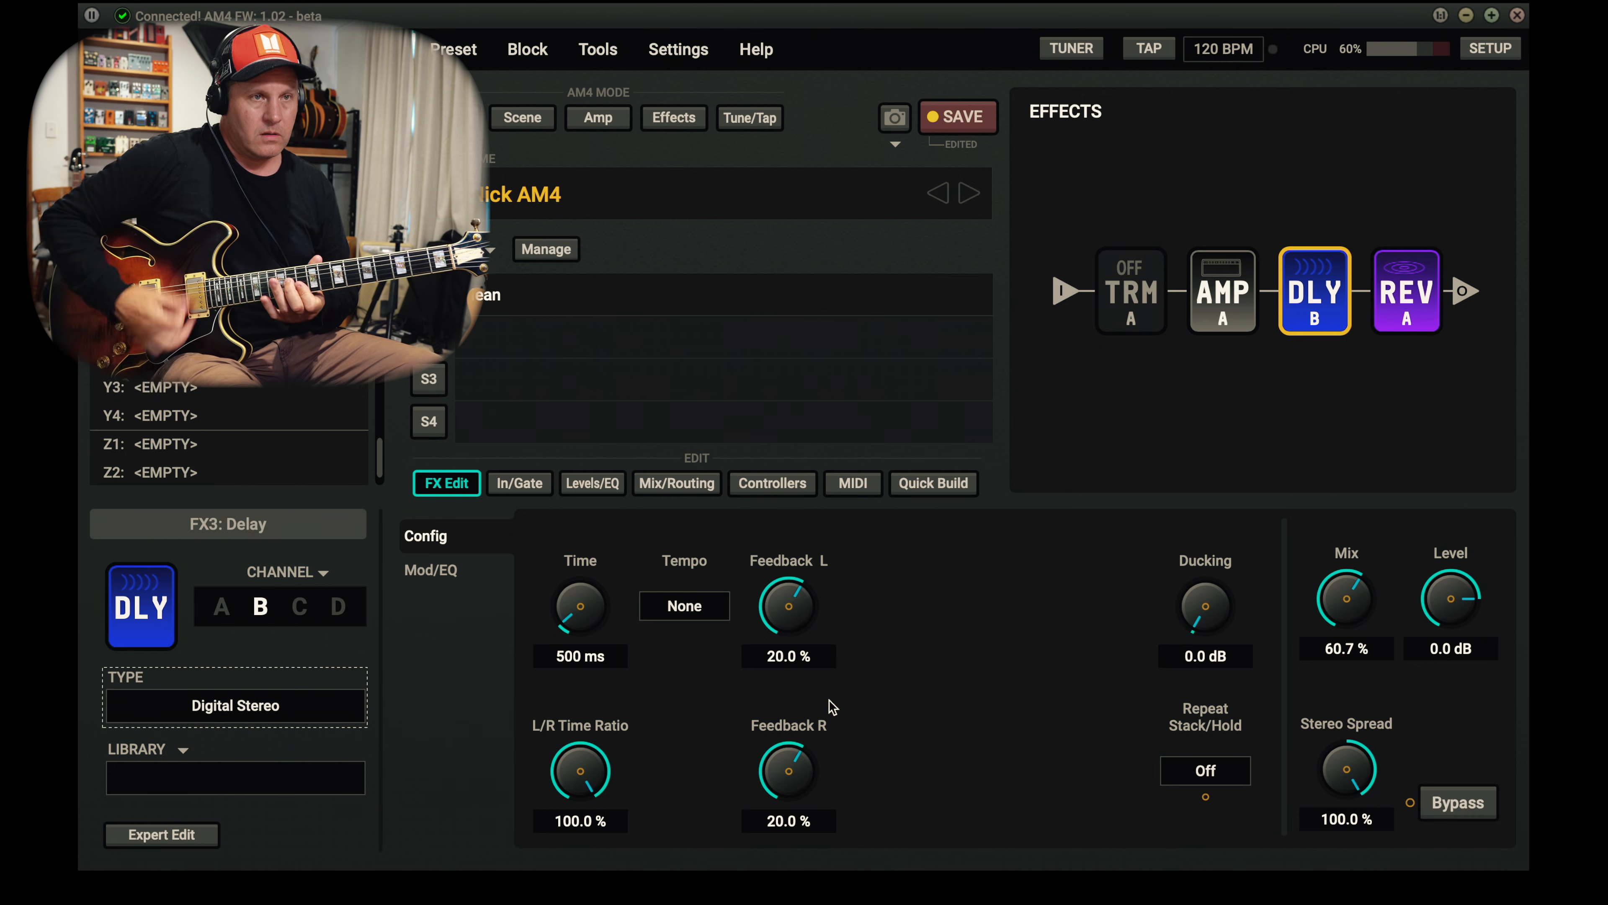
left_click_drag(1364, 610, 1352, 643)
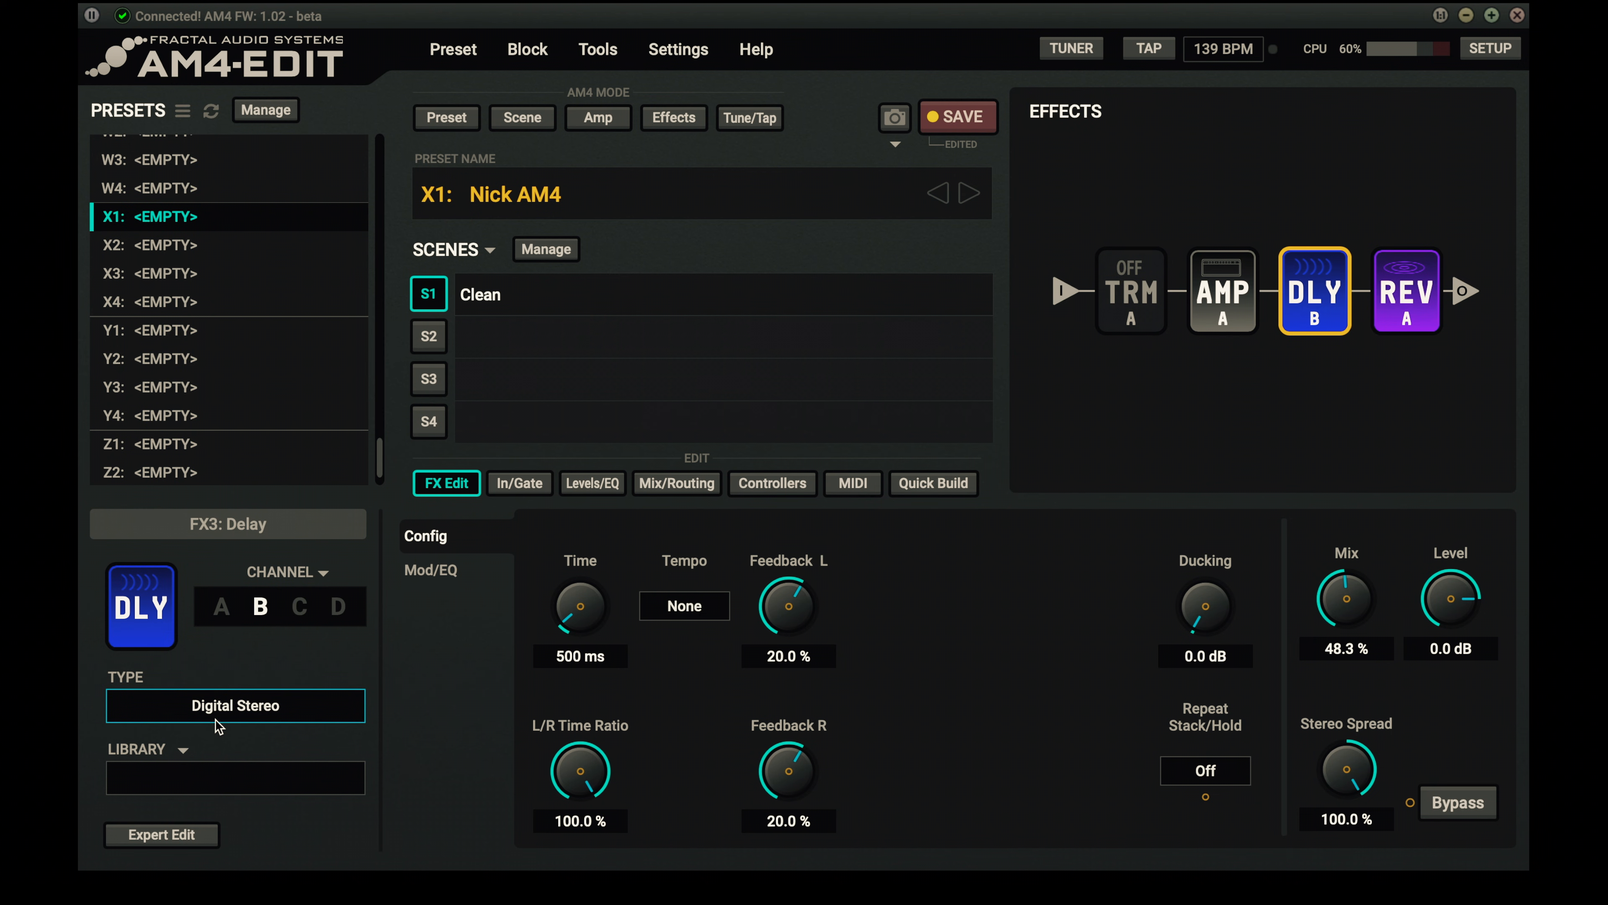
- Set delay channel C to Stereo Trem Delay with the mix at about 45.1 %
left_click(235, 706)
left_click(1102, 778)
left_click(299, 607)
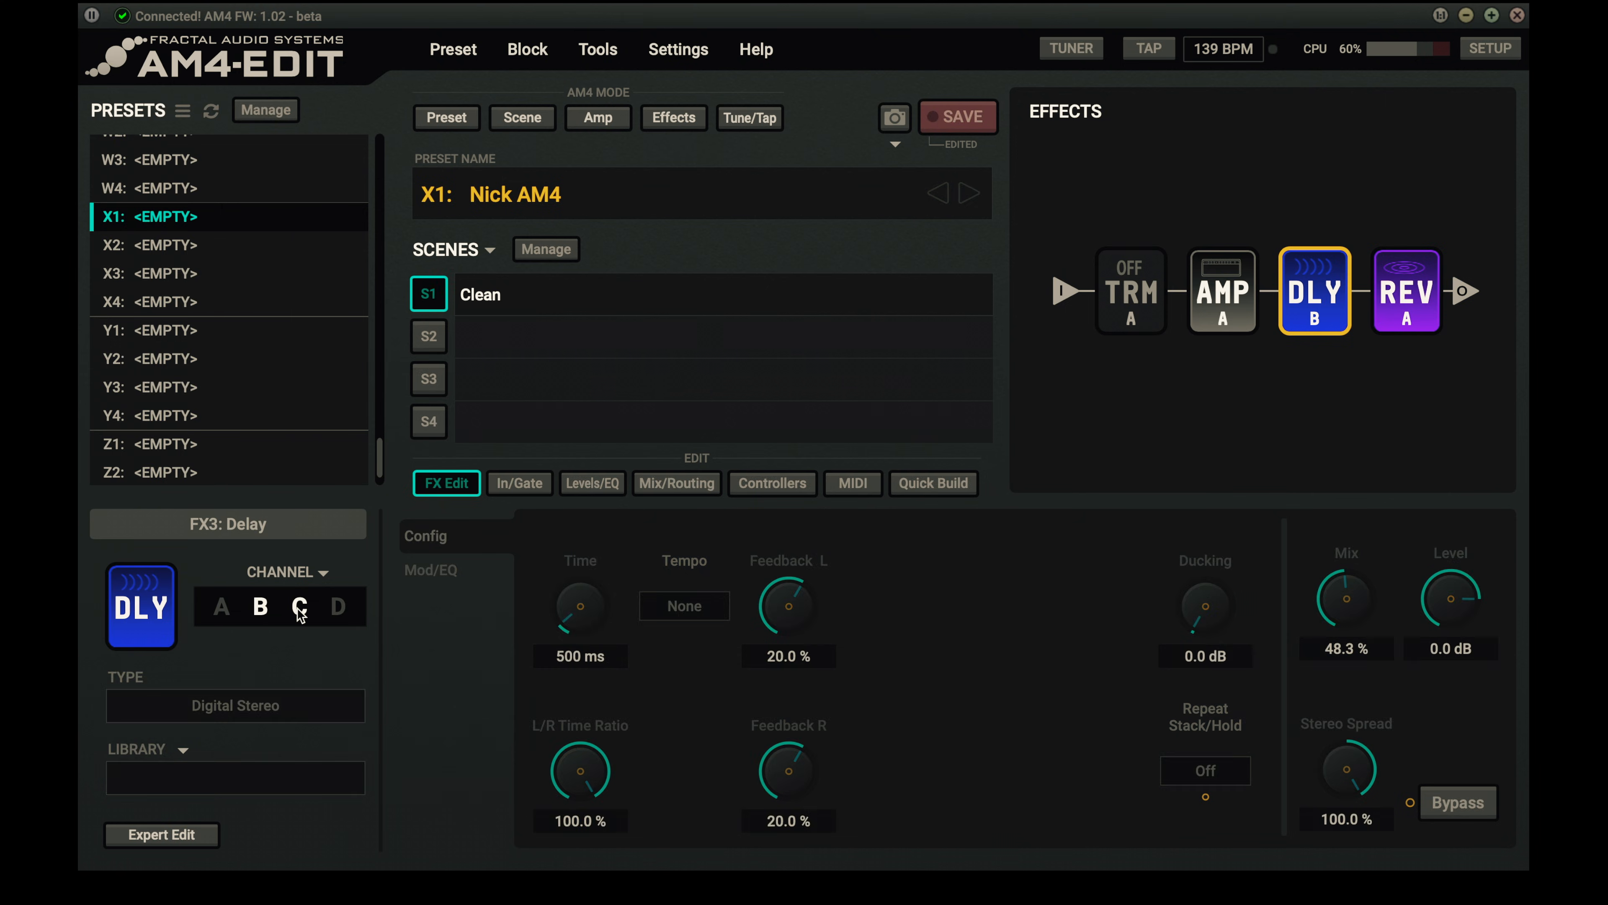
left_click(250, 697)
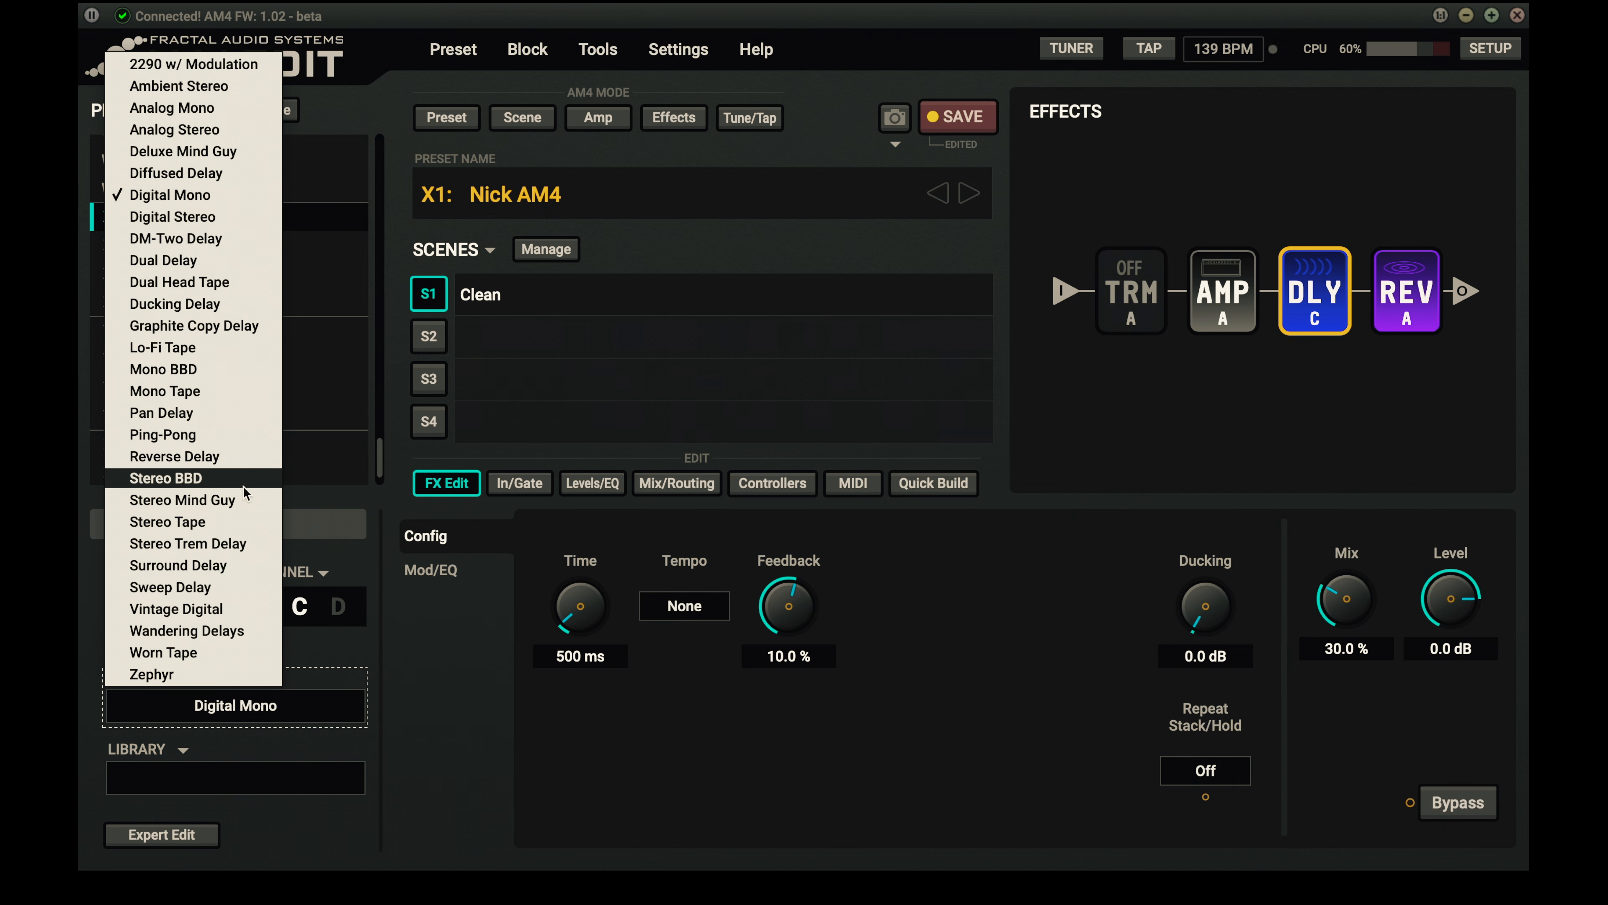
left_click(209, 544)
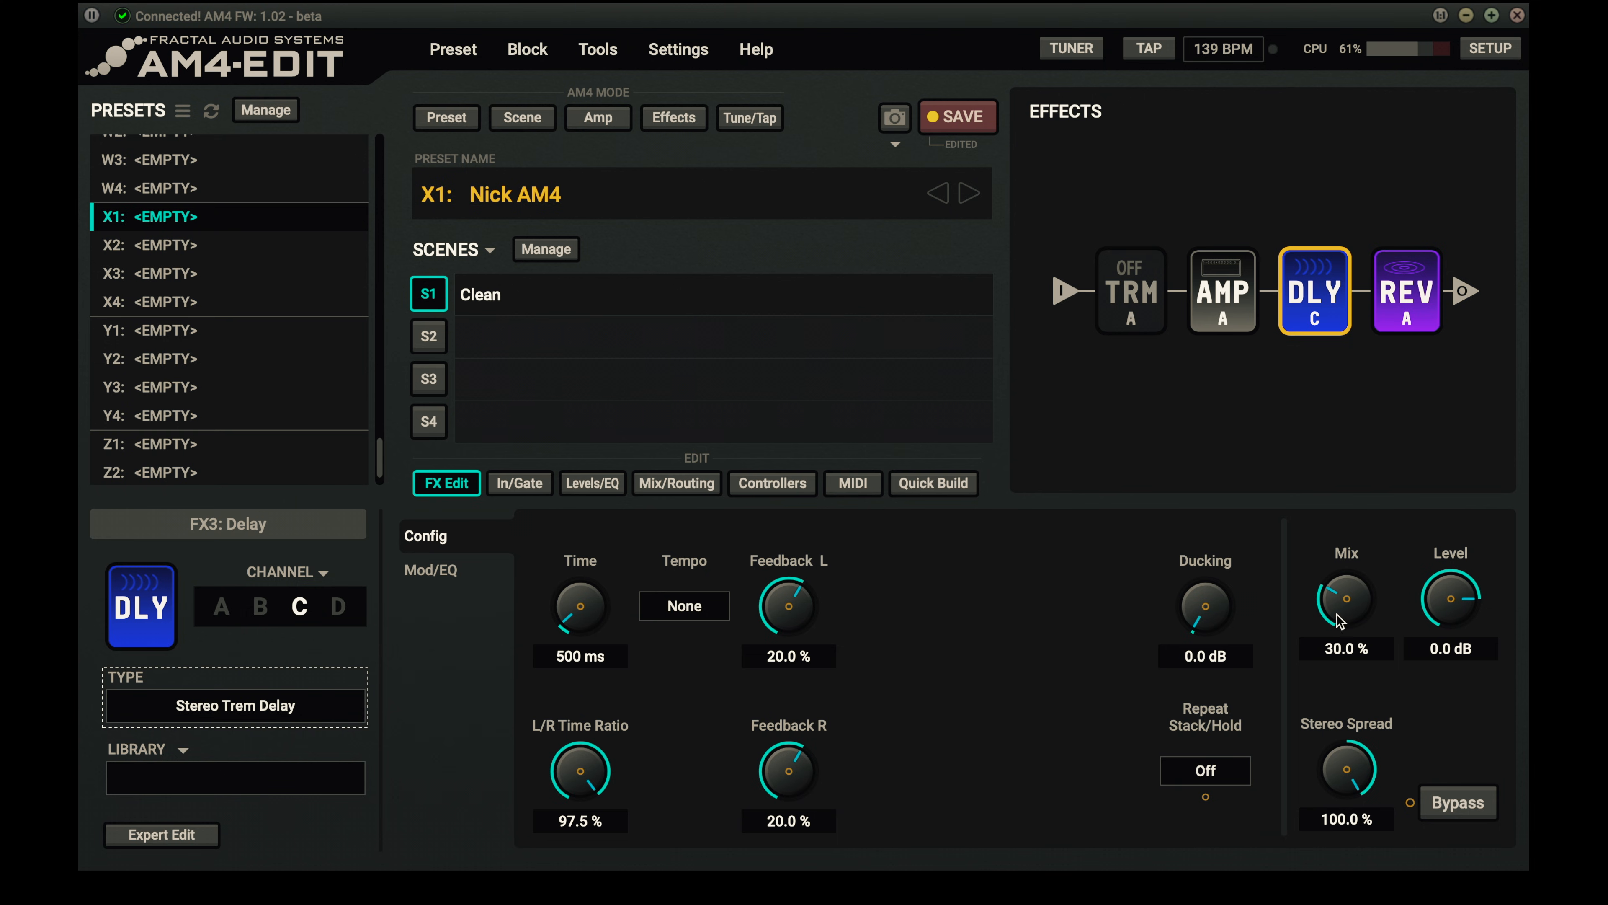
left_click_drag(1351, 583, 1346, 536)
- Set delay channel D to Graphite Copy Delay with about 11.4 % mix and a 243 ms delay time
left_click(340, 608)
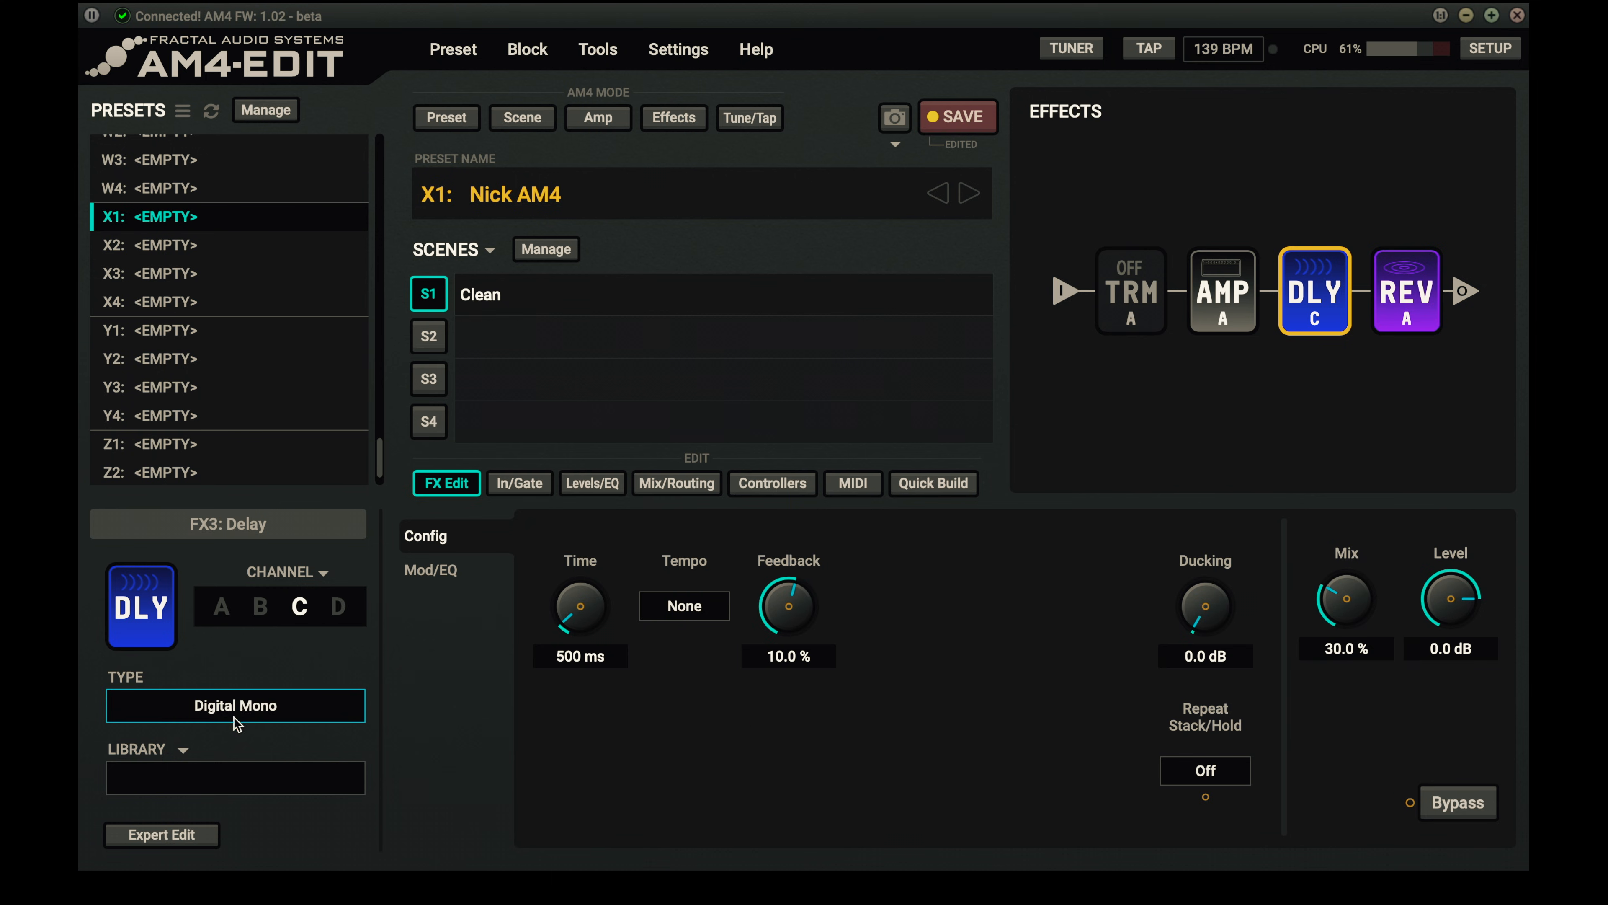
left_click(240, 713)
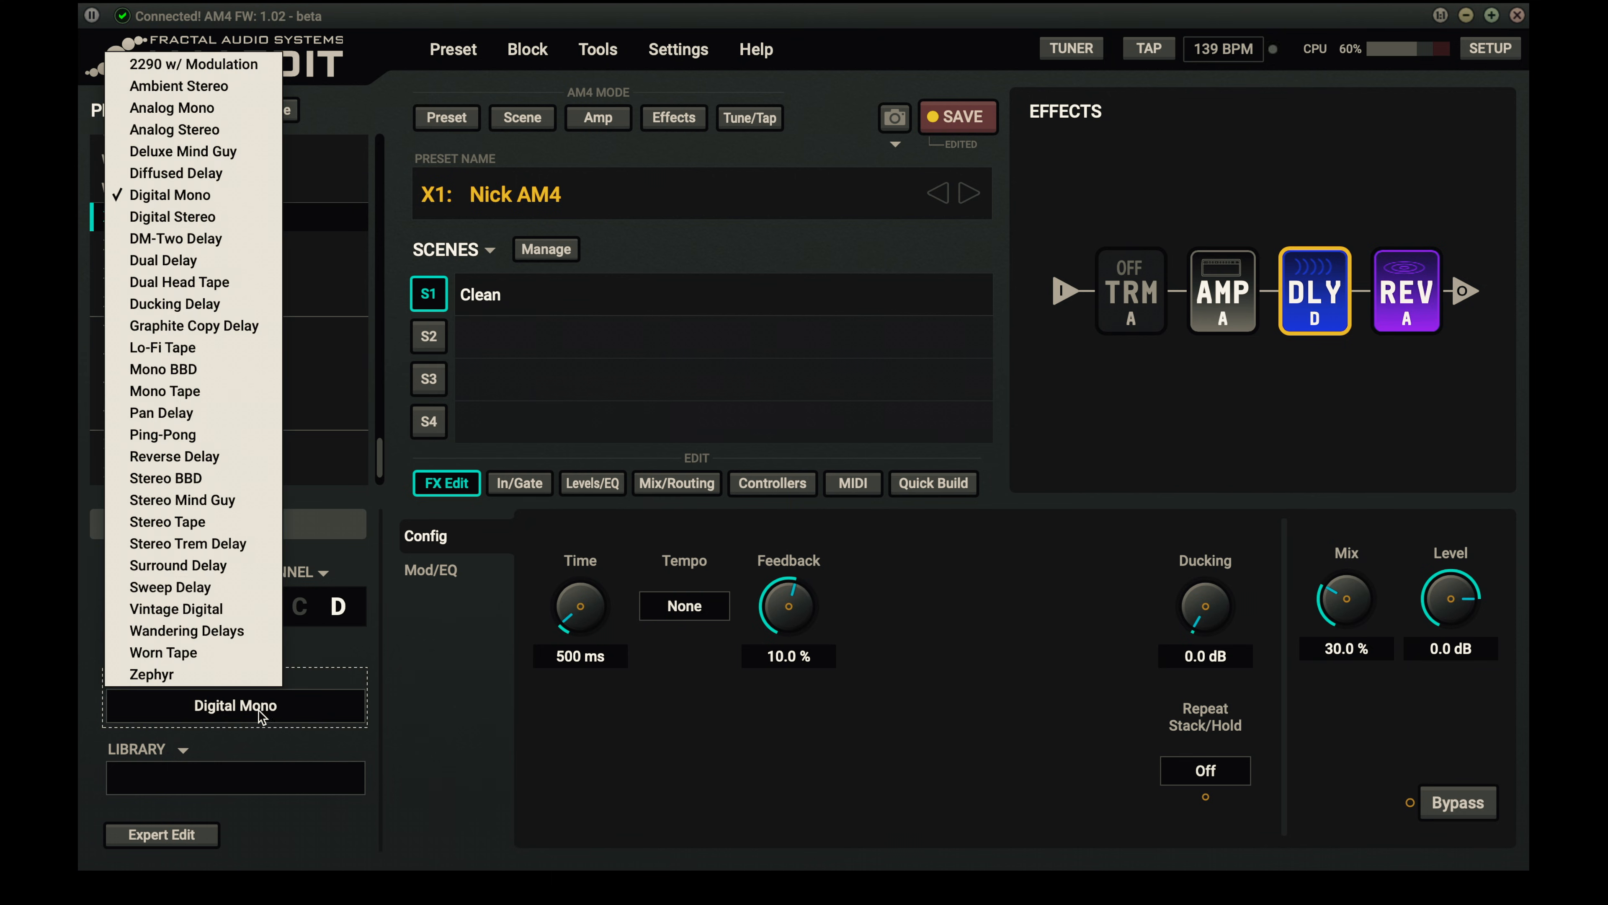
left_click(239, 325)
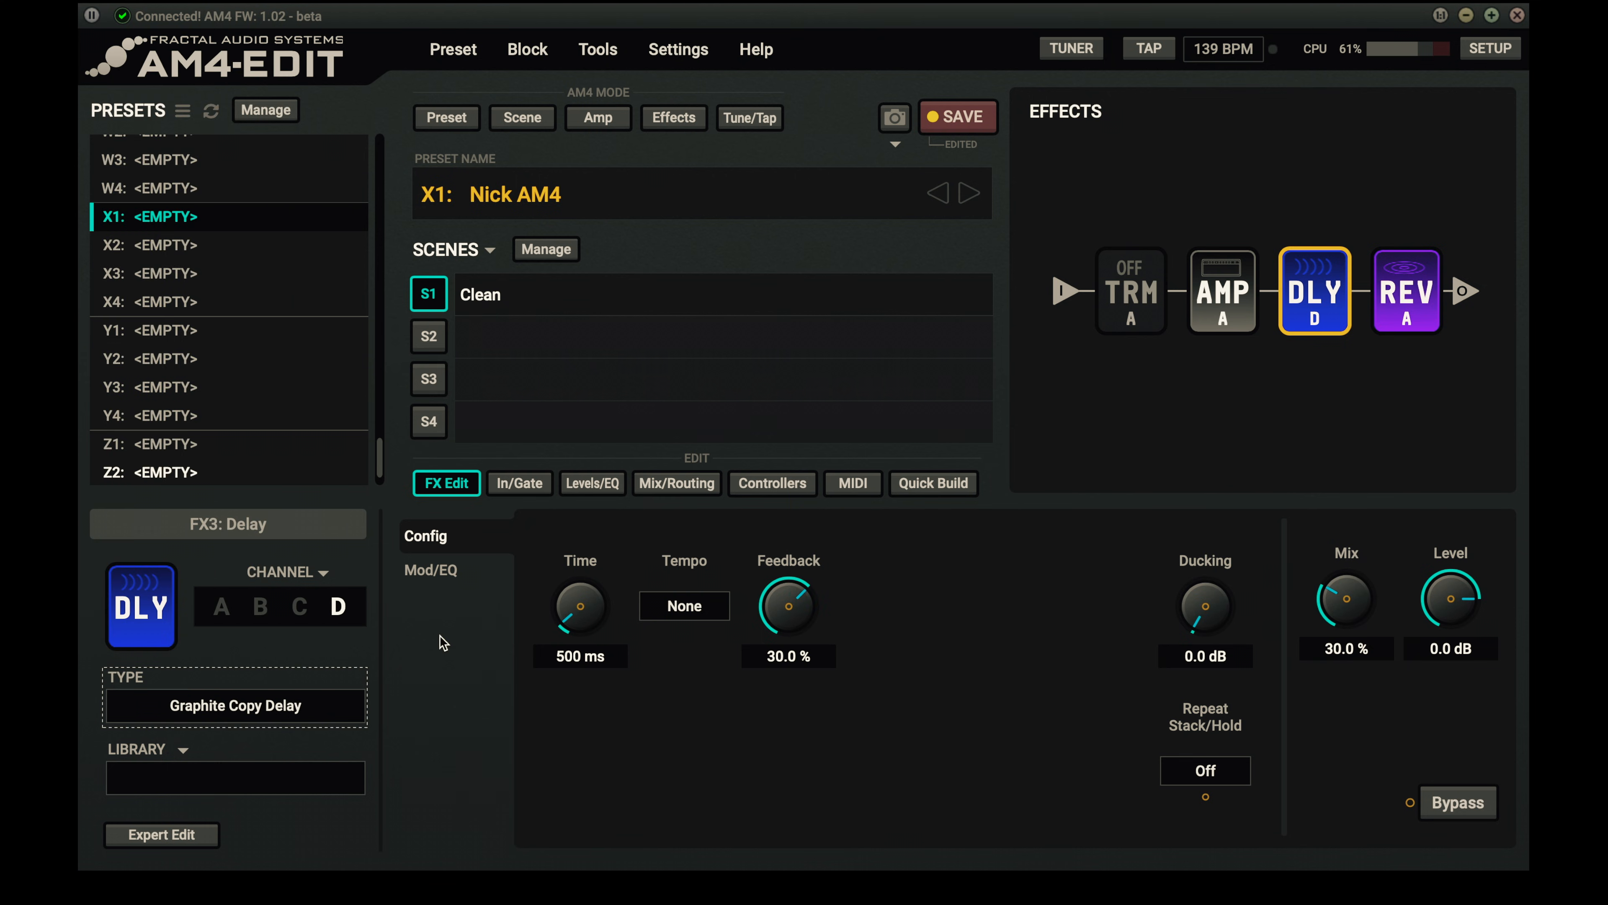
left_click_drag(1353, 604, 1344, 698)
left_click_drag(573, 586, 572, 607)
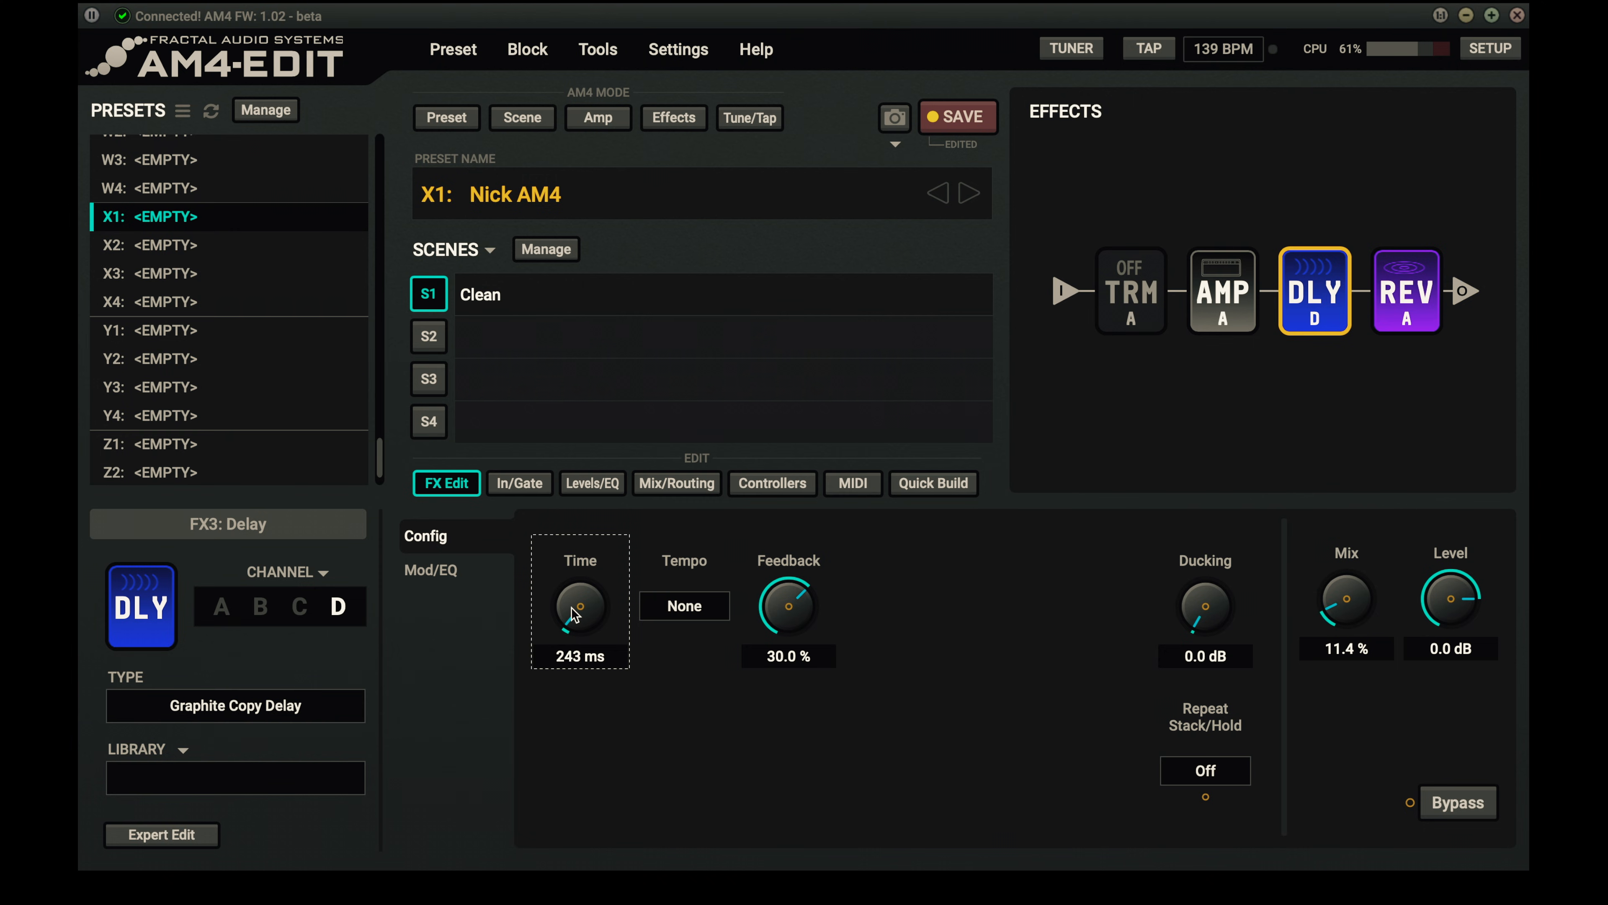
- Set delay channel D's feedback to 8.4 % and its mix to about 20.3 %
left_click_drag(785, 606, 823, 849)
left_click_drag(778, 610, 794, 481)
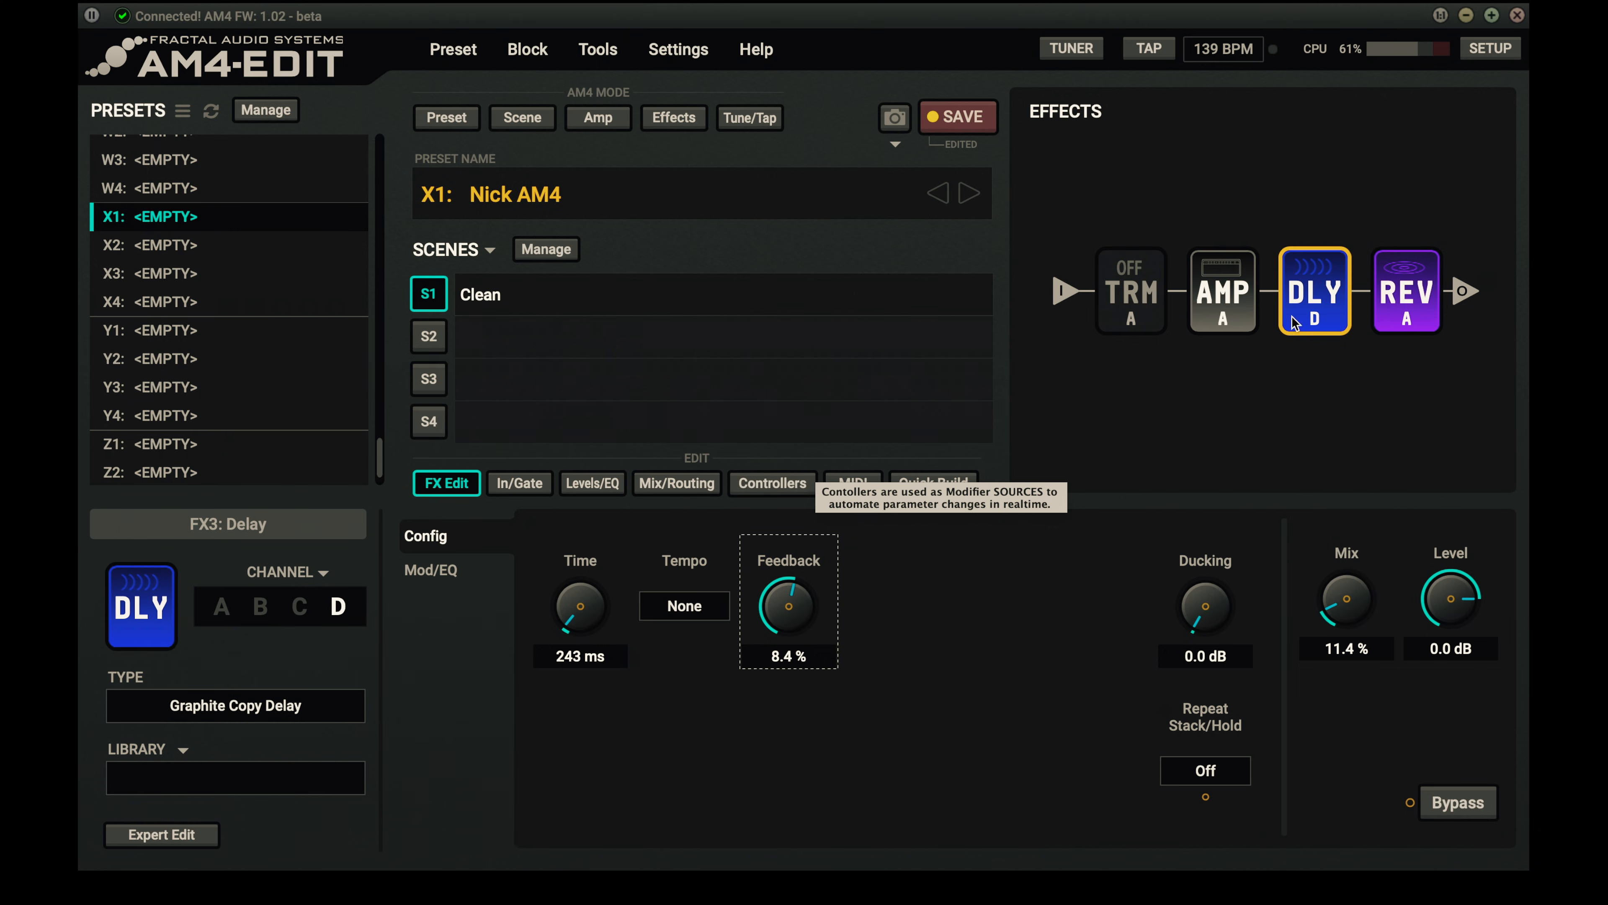
left_click_drag(1338, 590, 1333, 539)
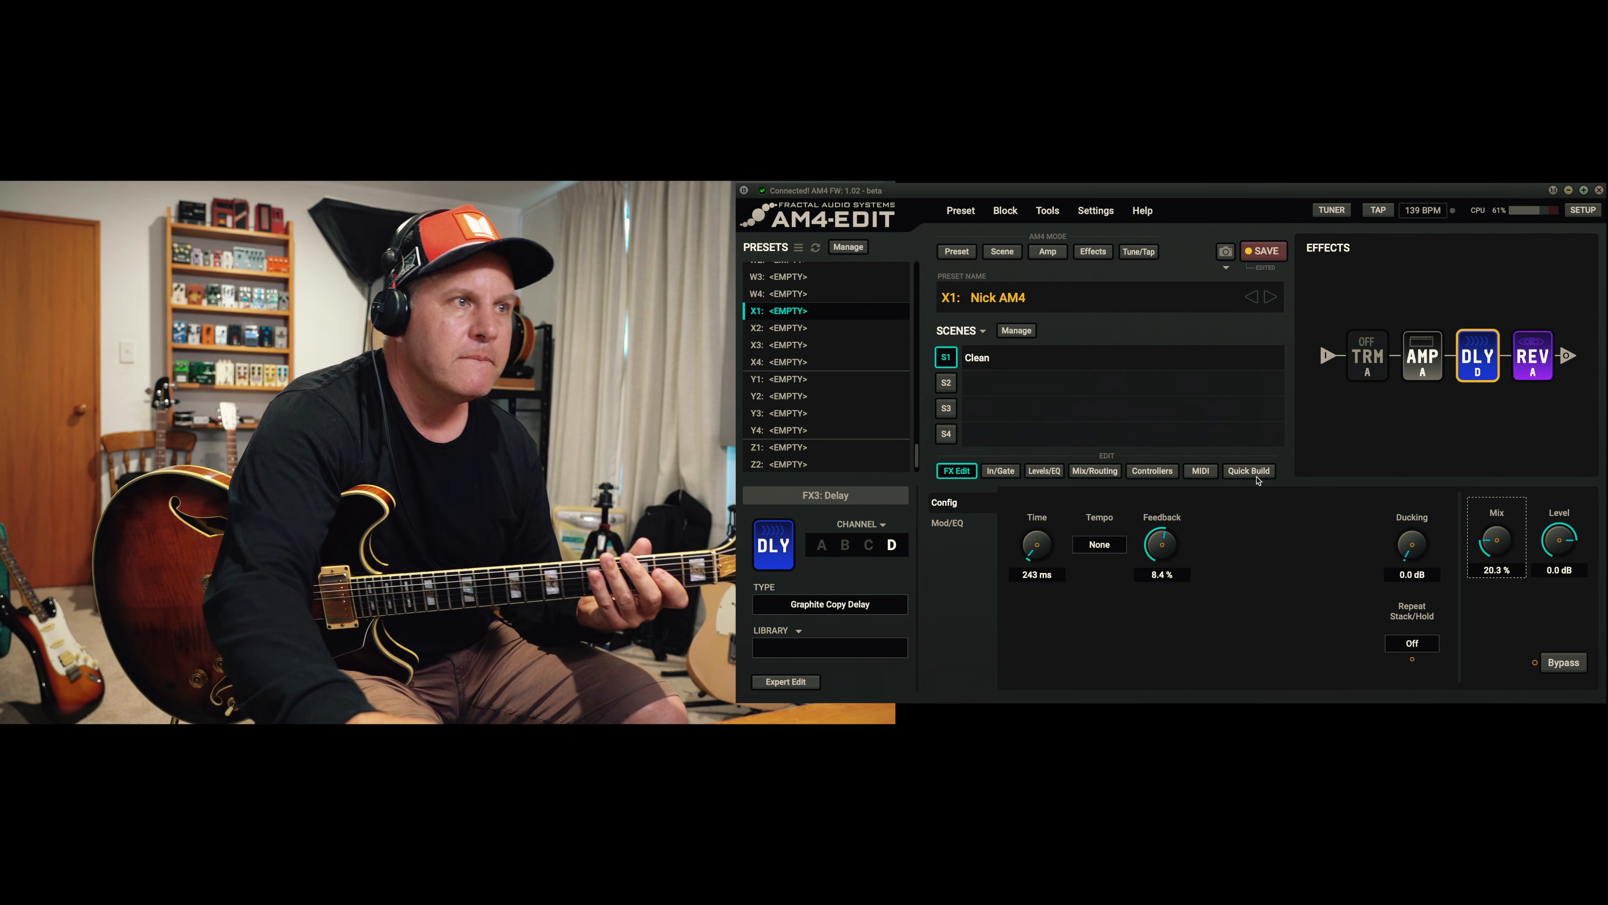
- Audition delay channels A, B, C and D in turn to compare their sounds
left_click(822, 545)
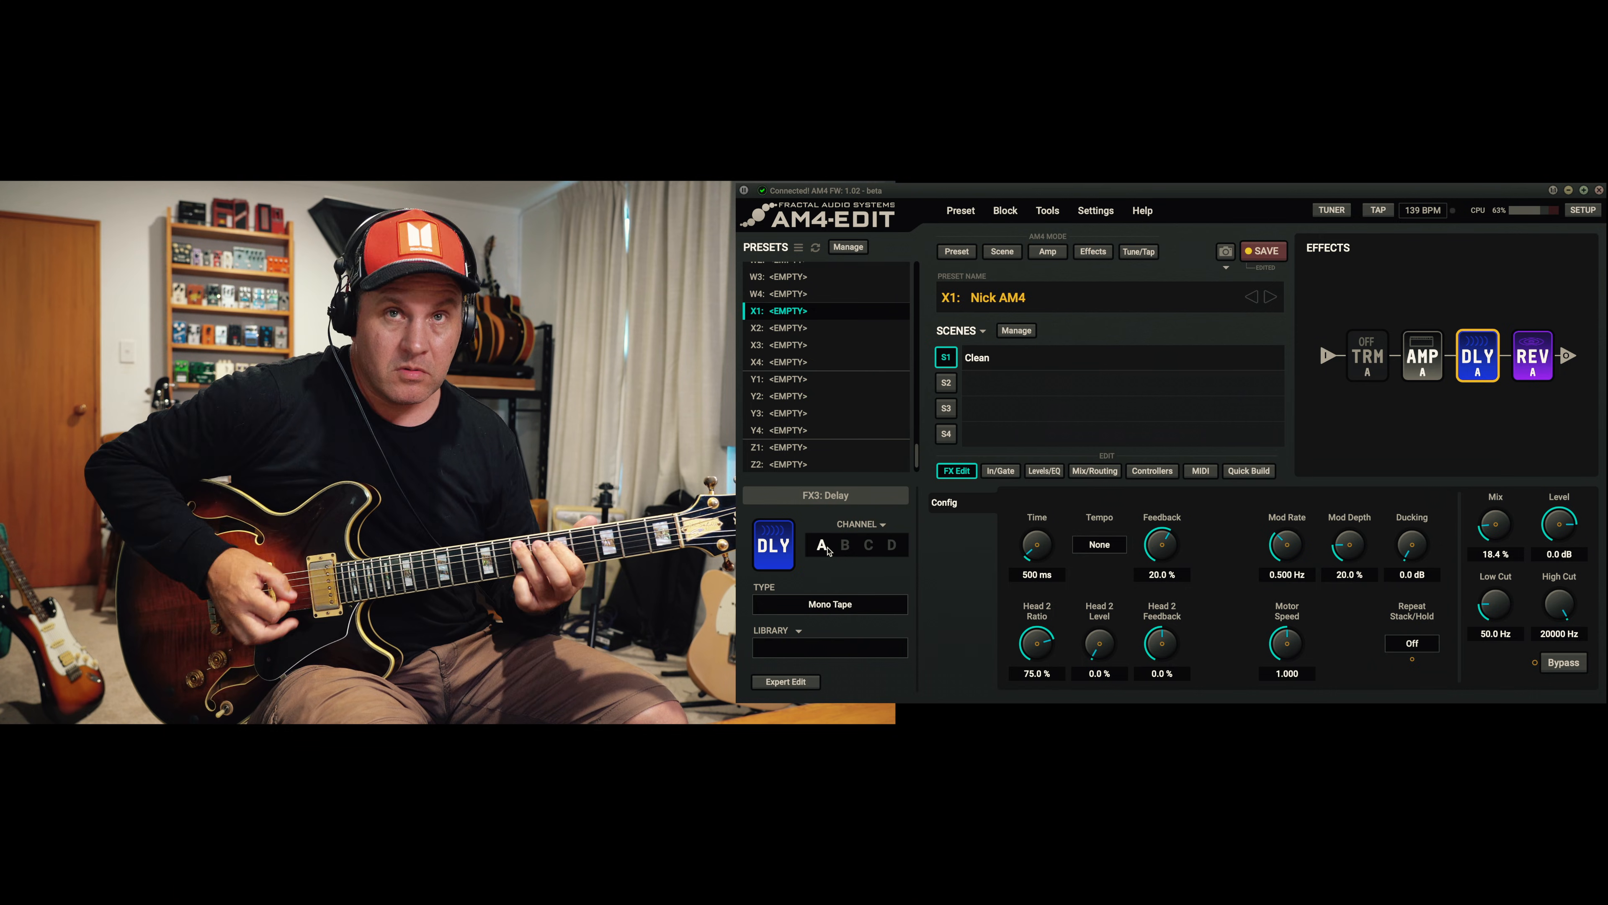
left_click(851, 544)
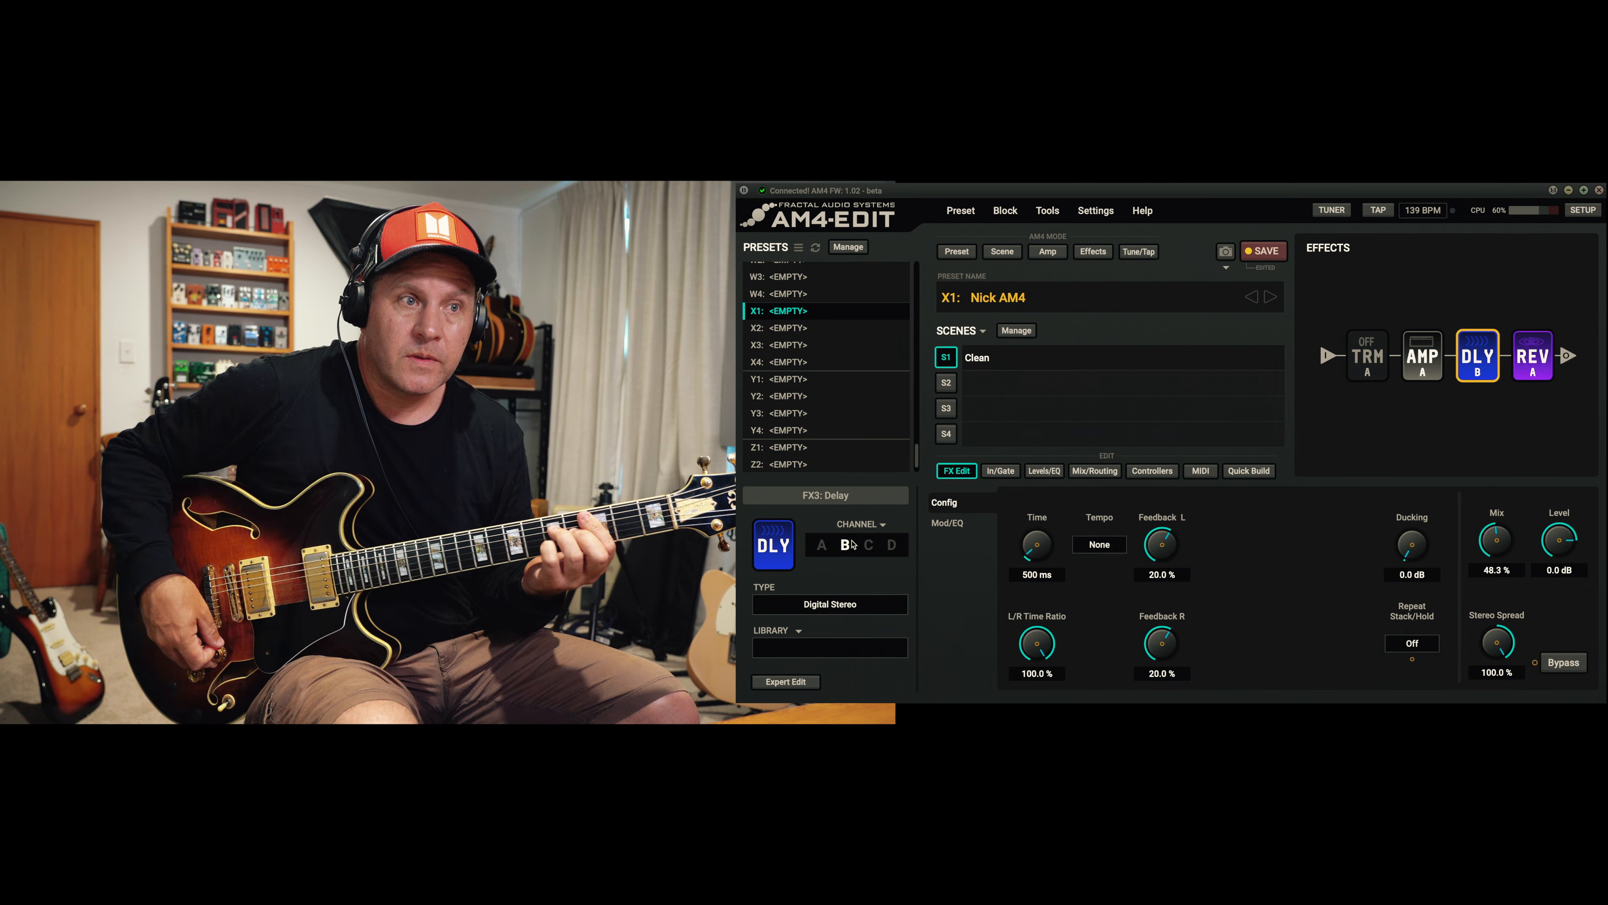
left_click(869, 545)
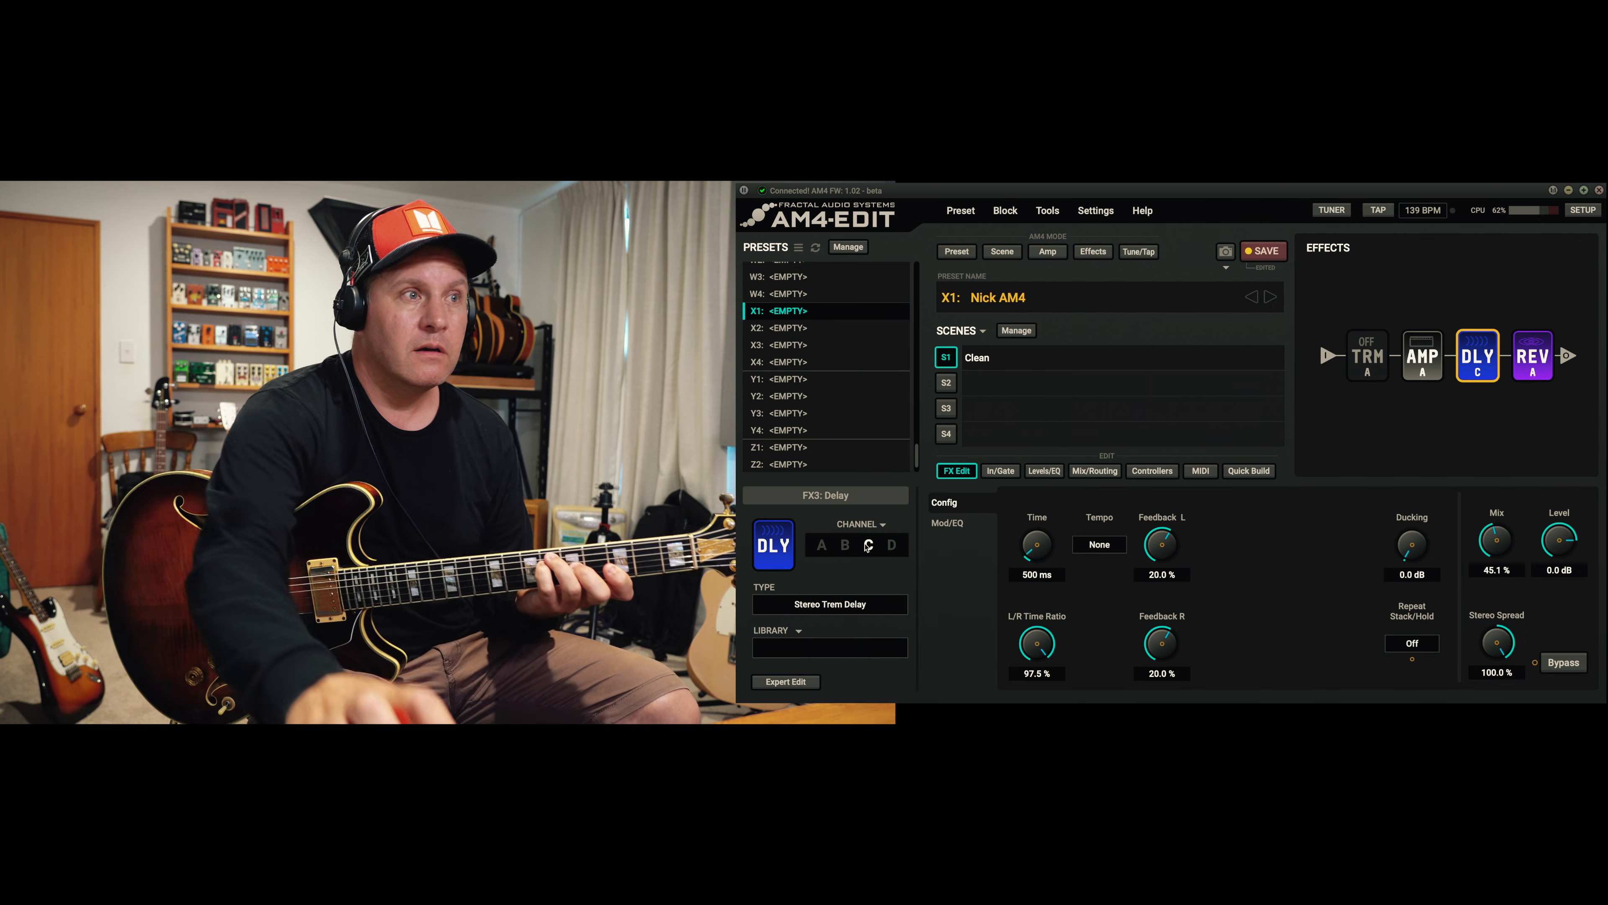
left_click(891, 545)
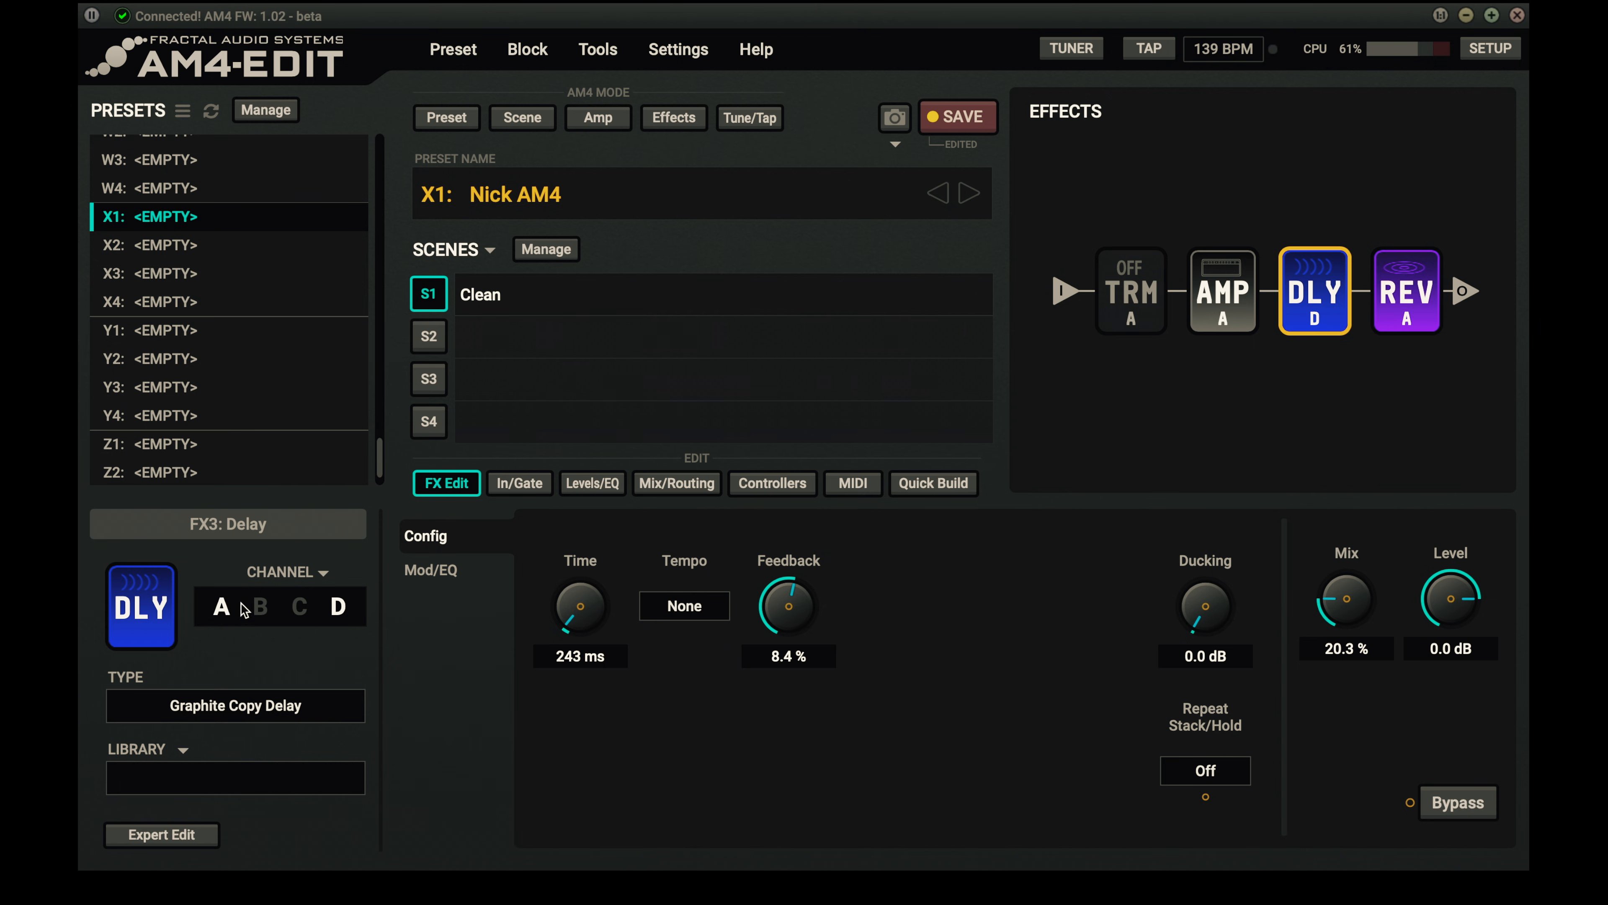
- Return the delay block to channel A, then select the tremolo block and save the preset
left_click(222, 607)
left_click(1102, 297)
key("ctrl+s")
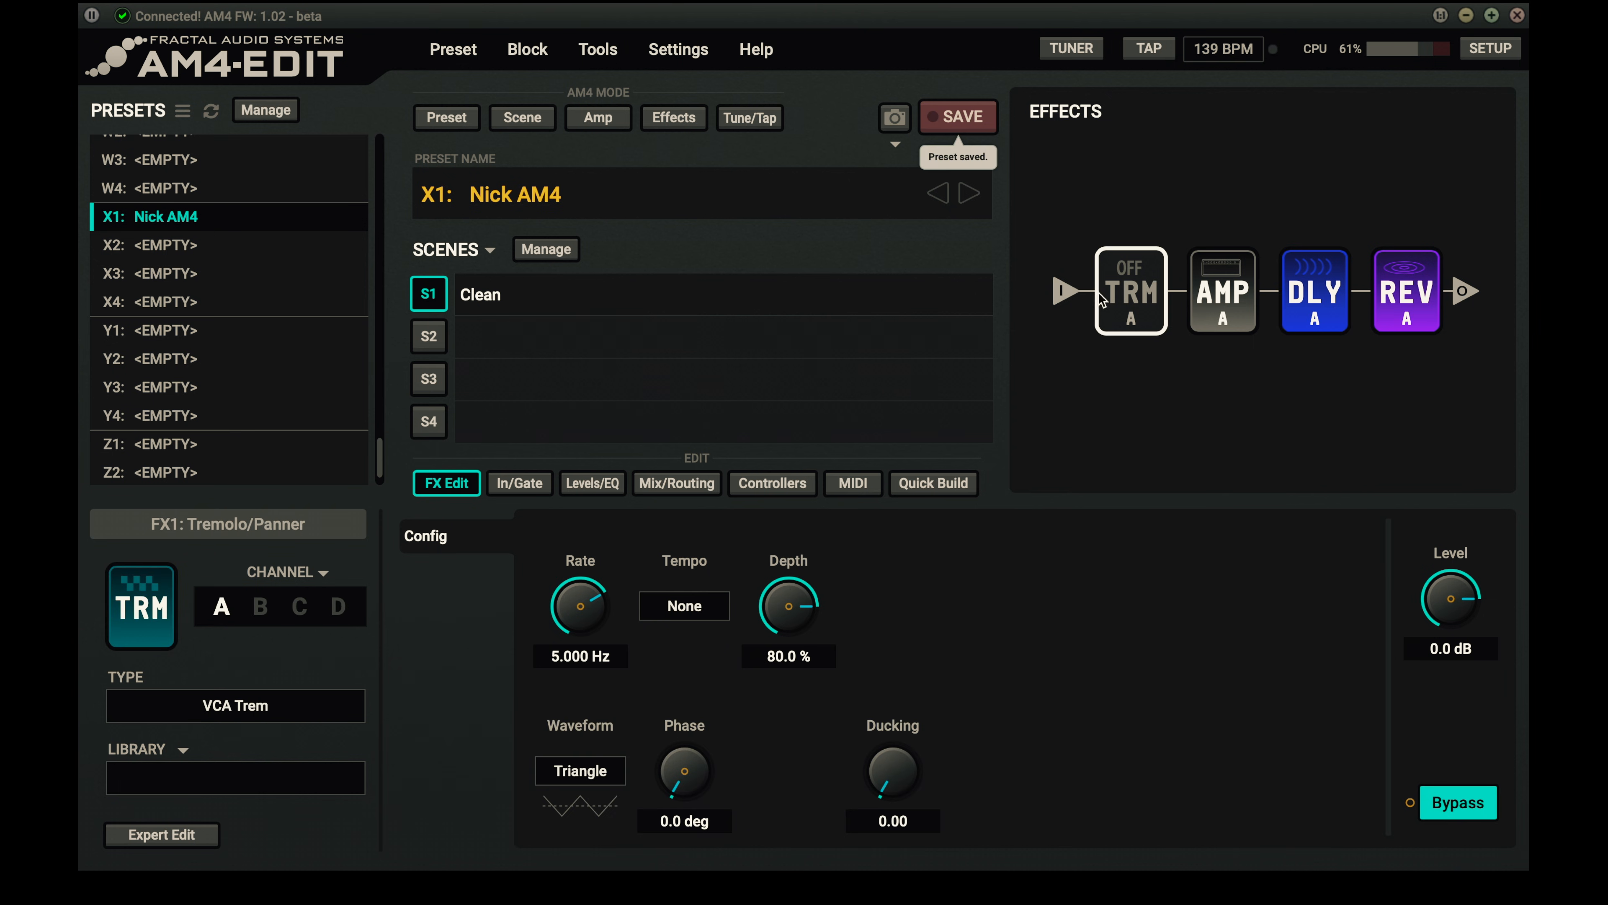
- Engage the tremolo block and set its channel A type to Bias Trem
key("space")
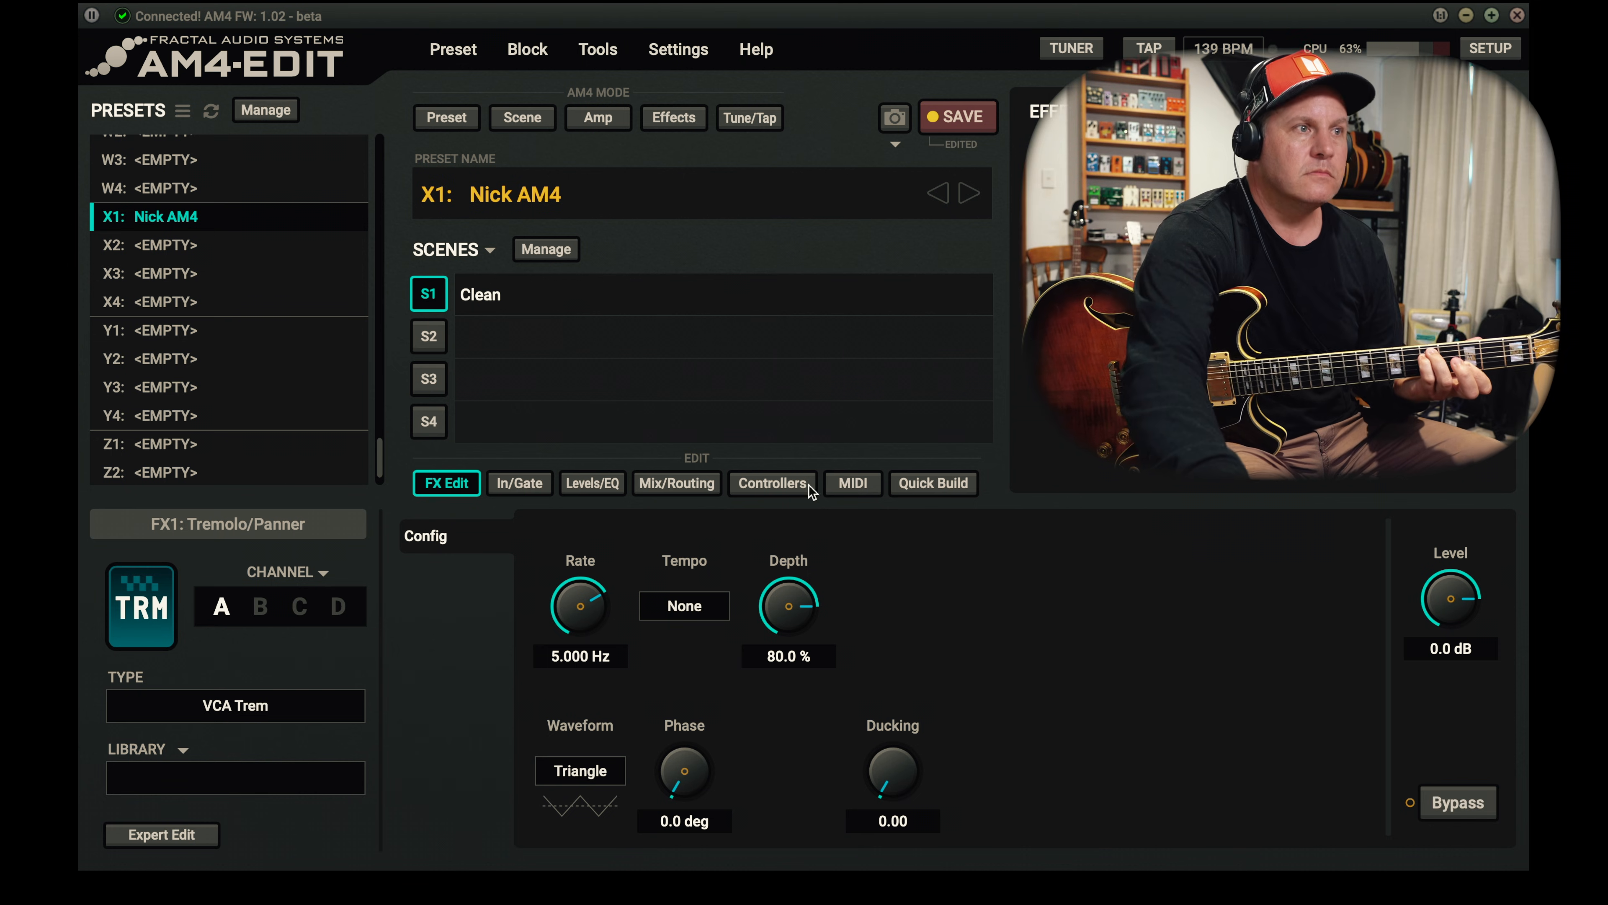
left_click(292, 708)
left_click(233, 736)
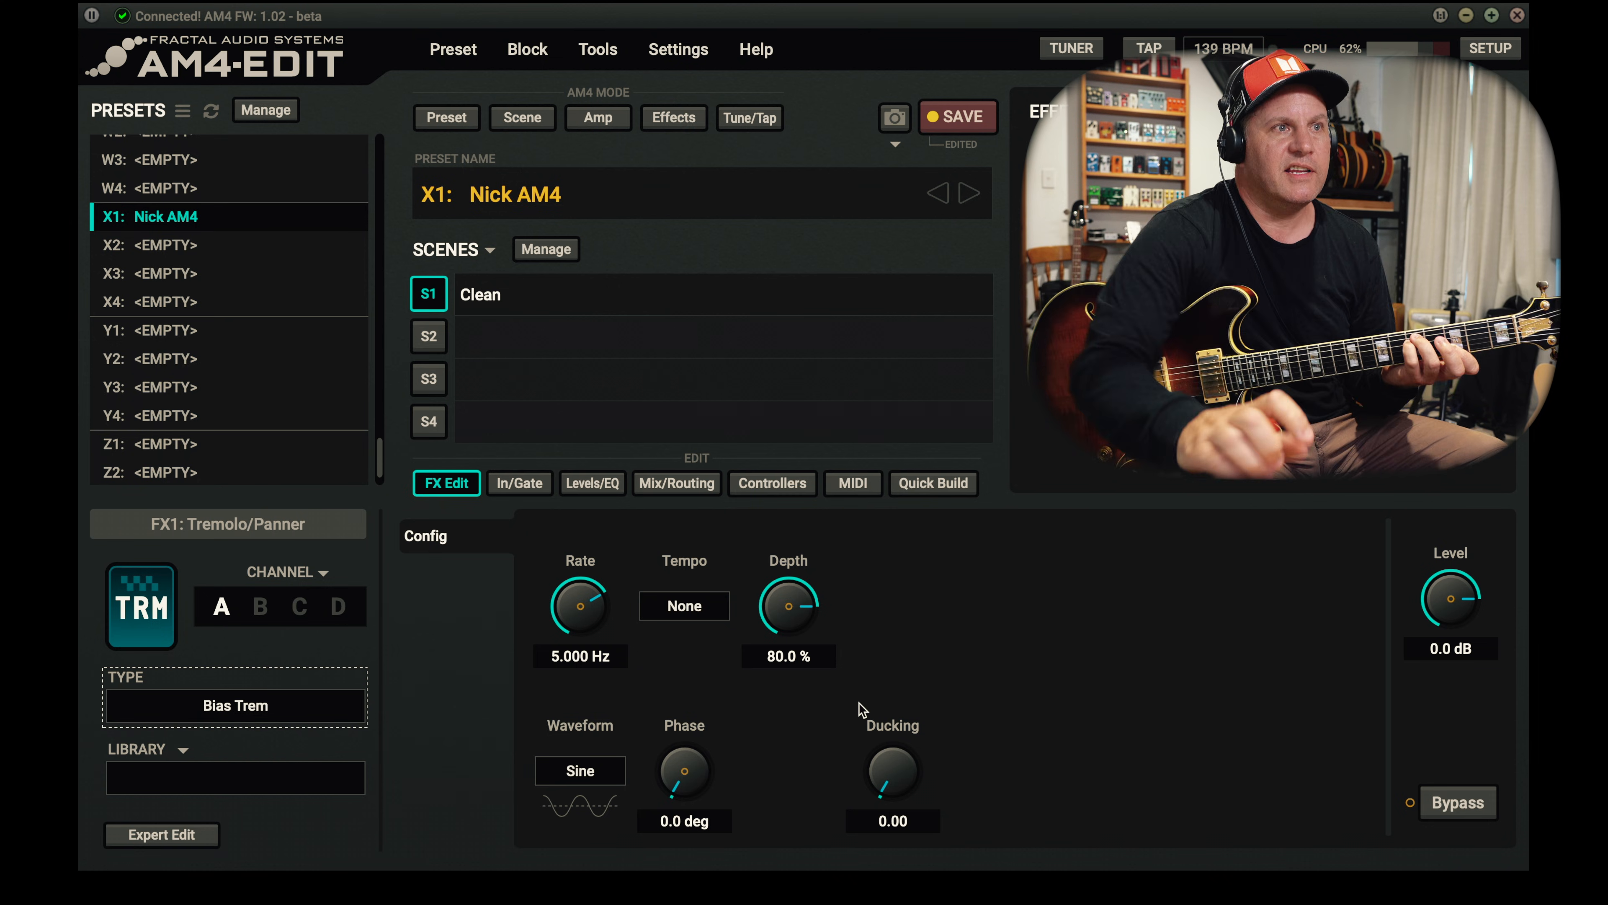
- Try a 1/4 tempo on tremolo channel A, then set it to 1/8 and save the preset
left_click(702, 617)
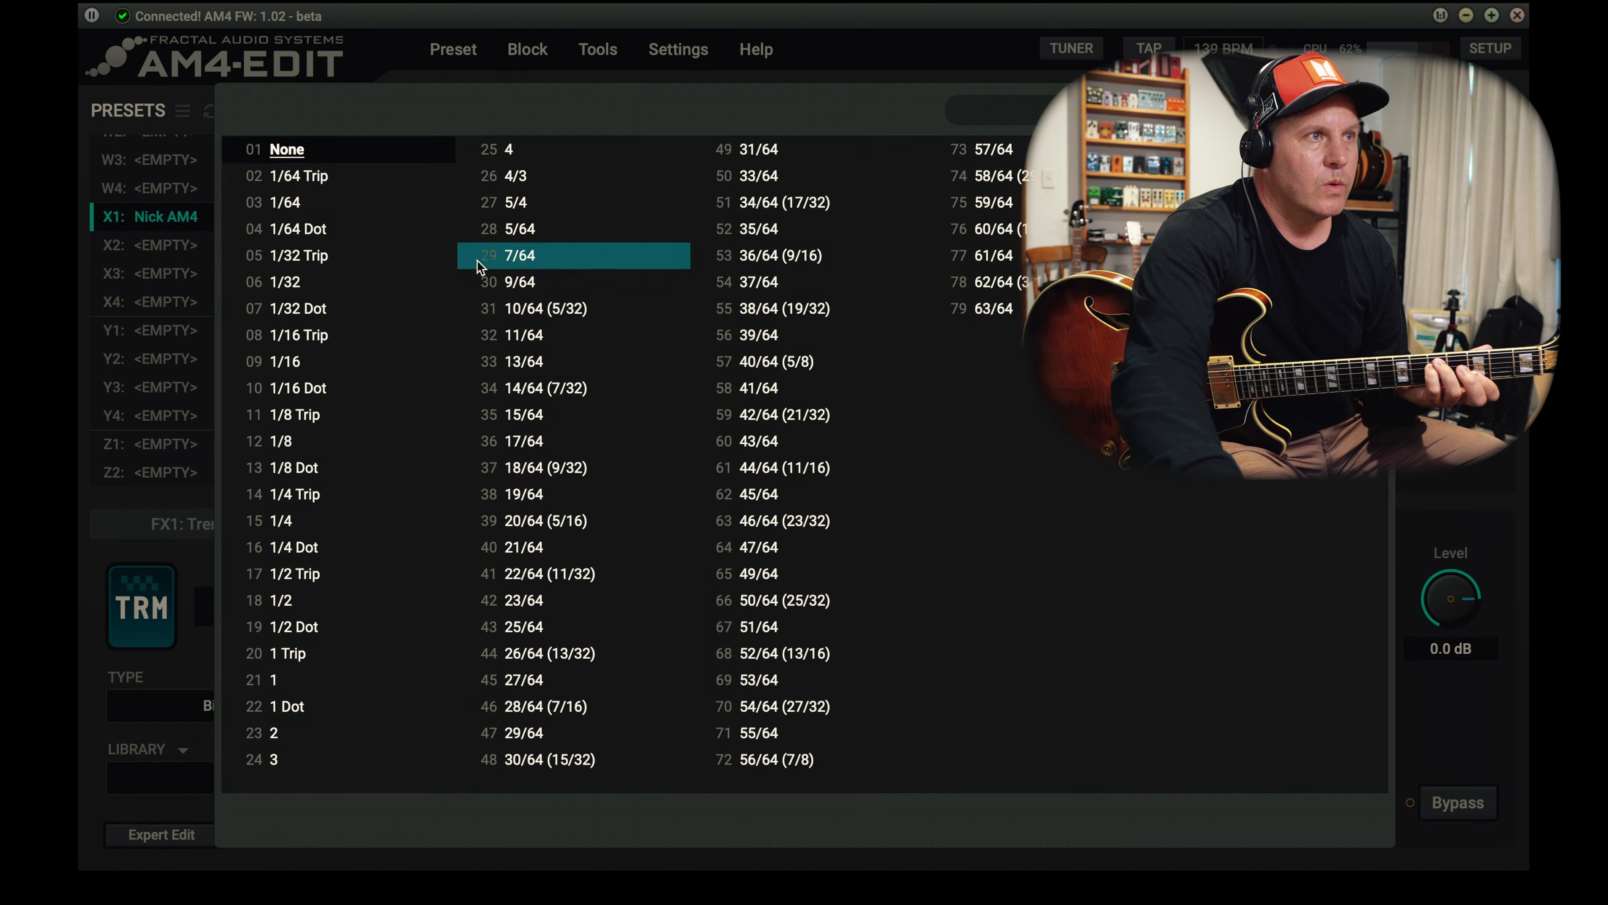
left_click(323, 537)
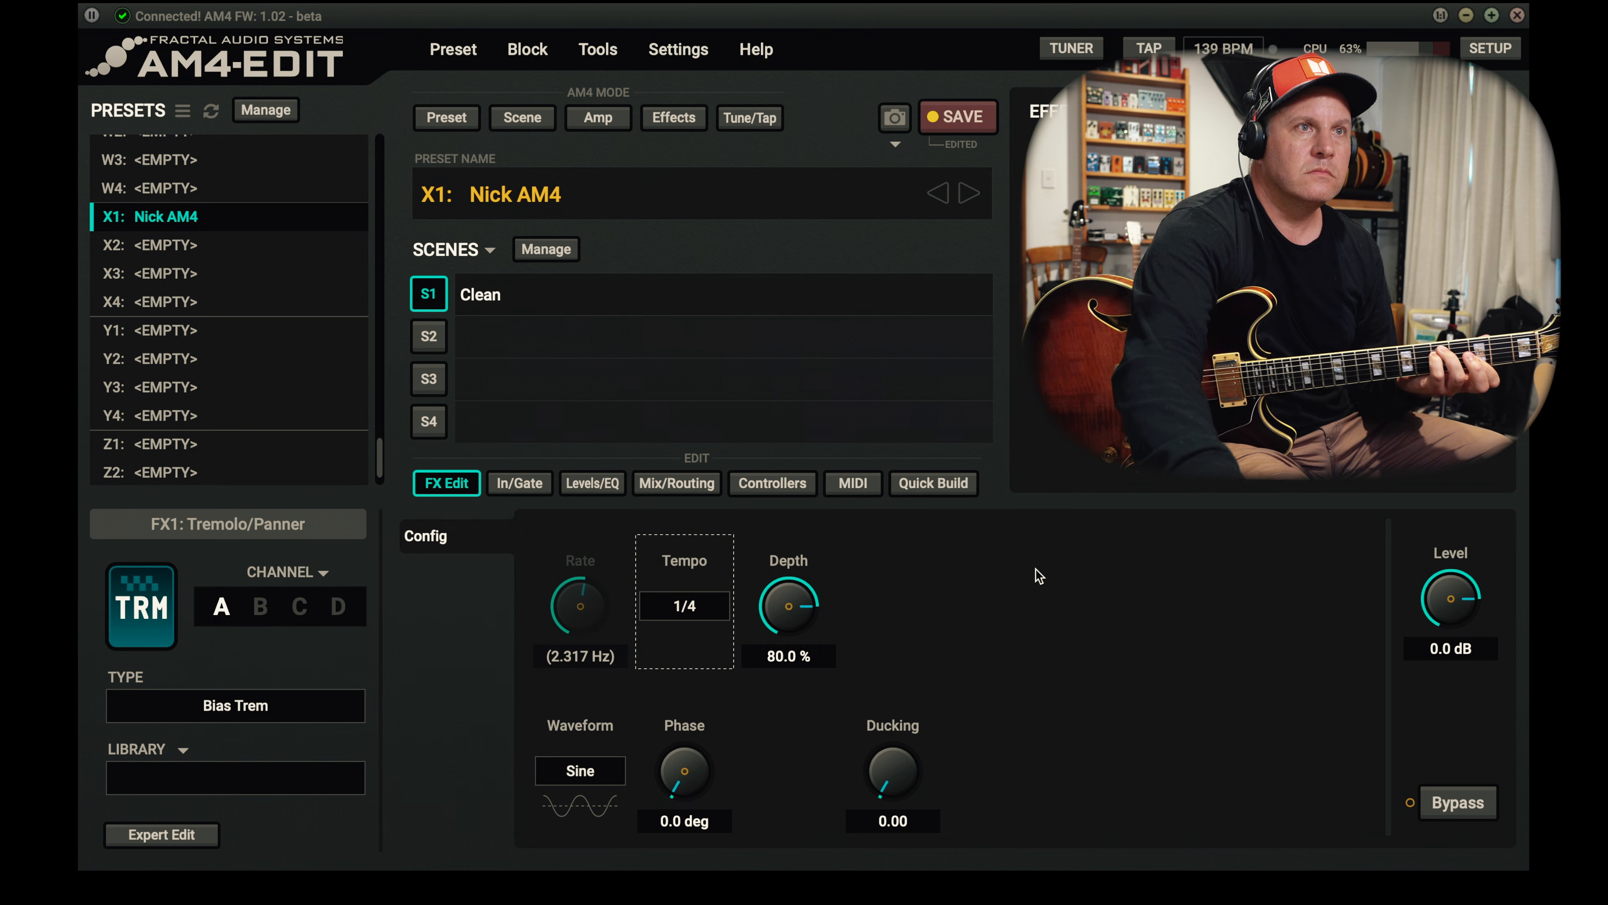
left_click(697, 607)
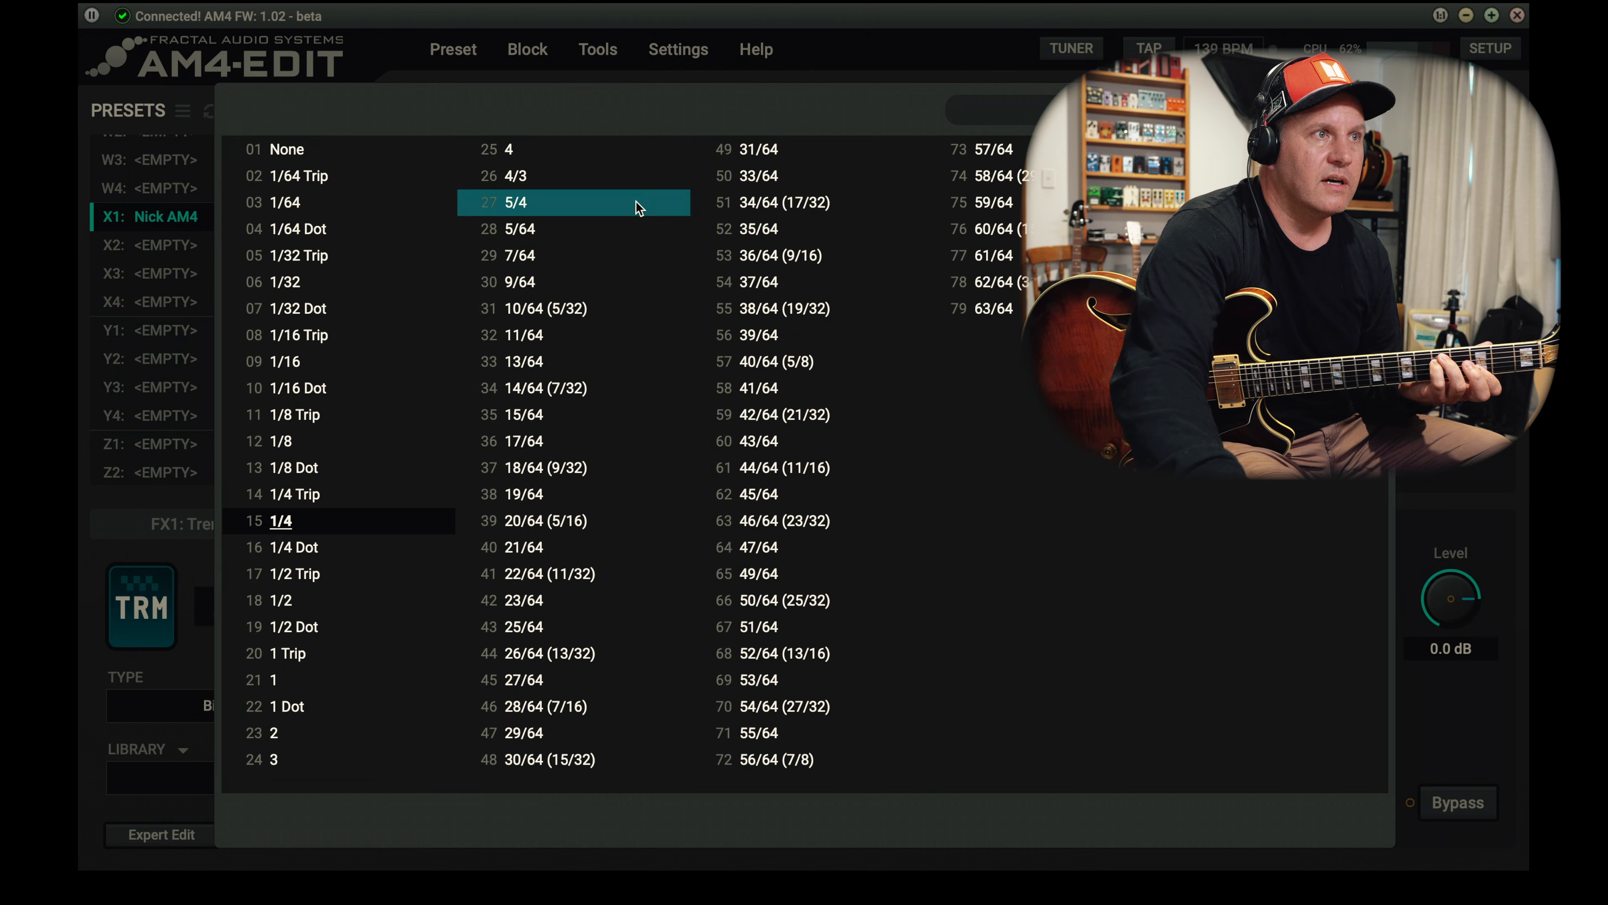
left_click(342, 441)
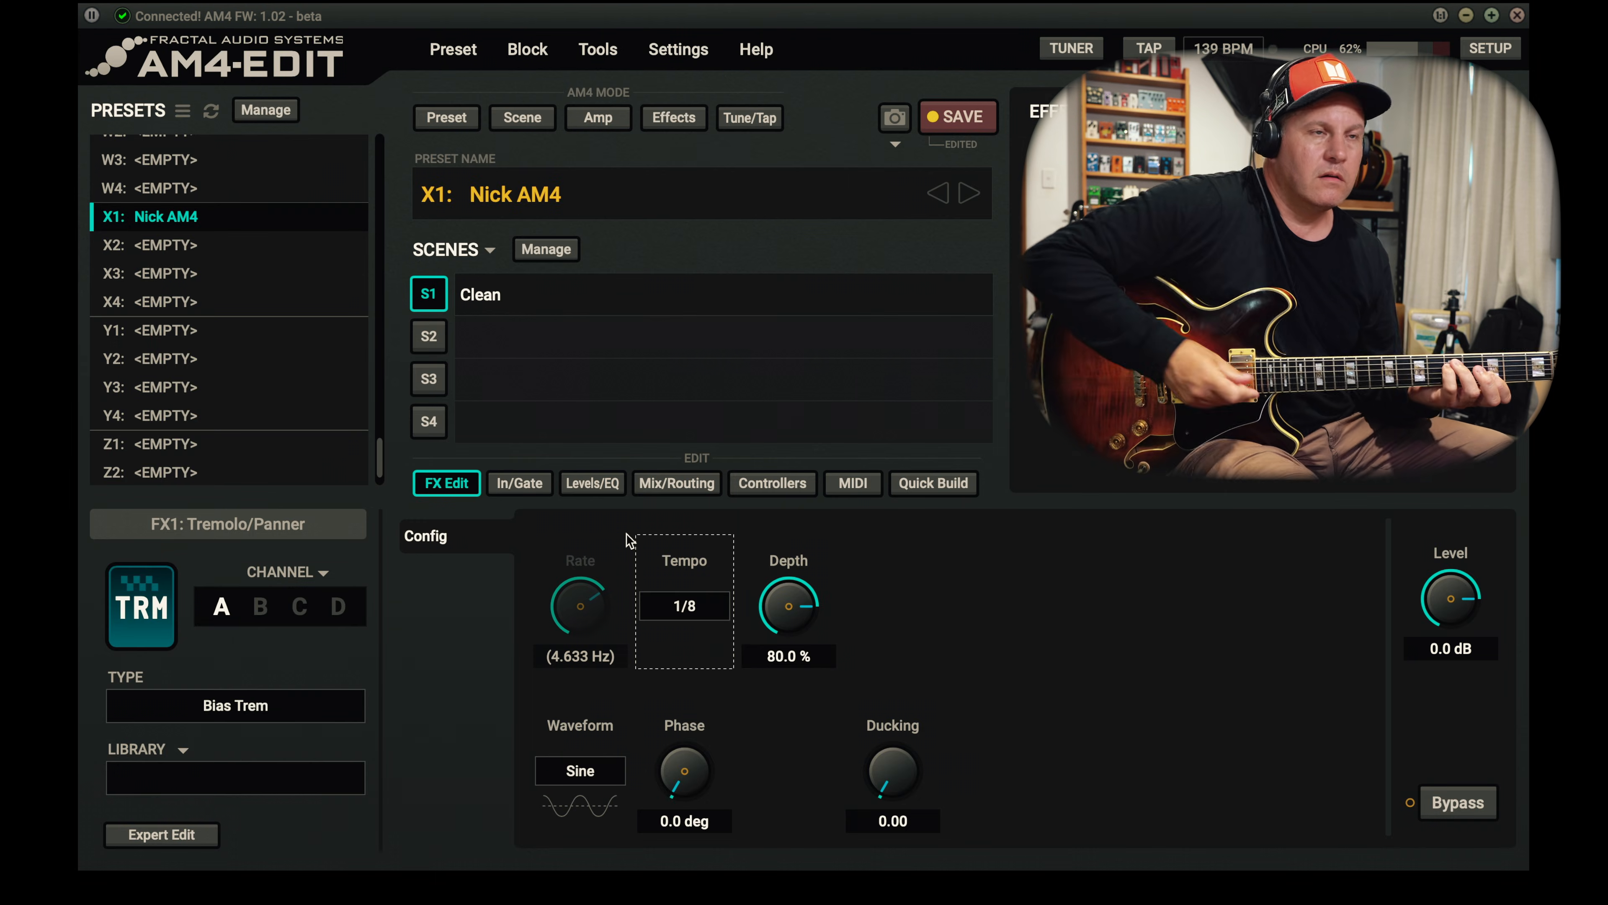
left_click(960, 118)
- Set tremolo channel B to Harmonic Trem with a 1/8 Dot tempo and compare it with channel A
left_click(260, 606)
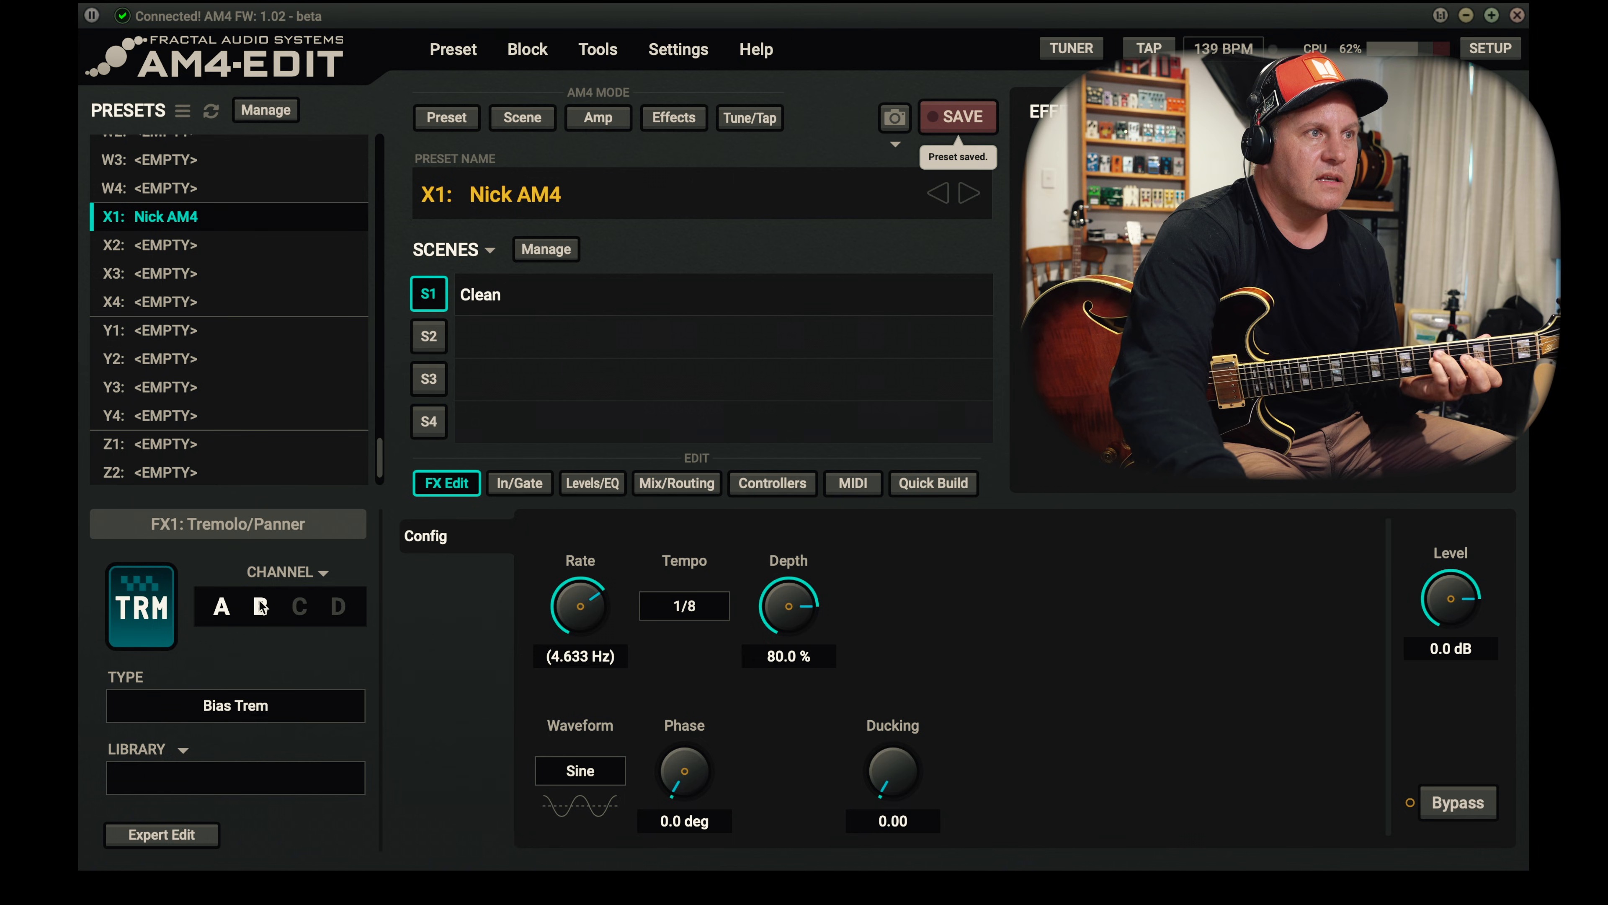
left_click(288, 697)
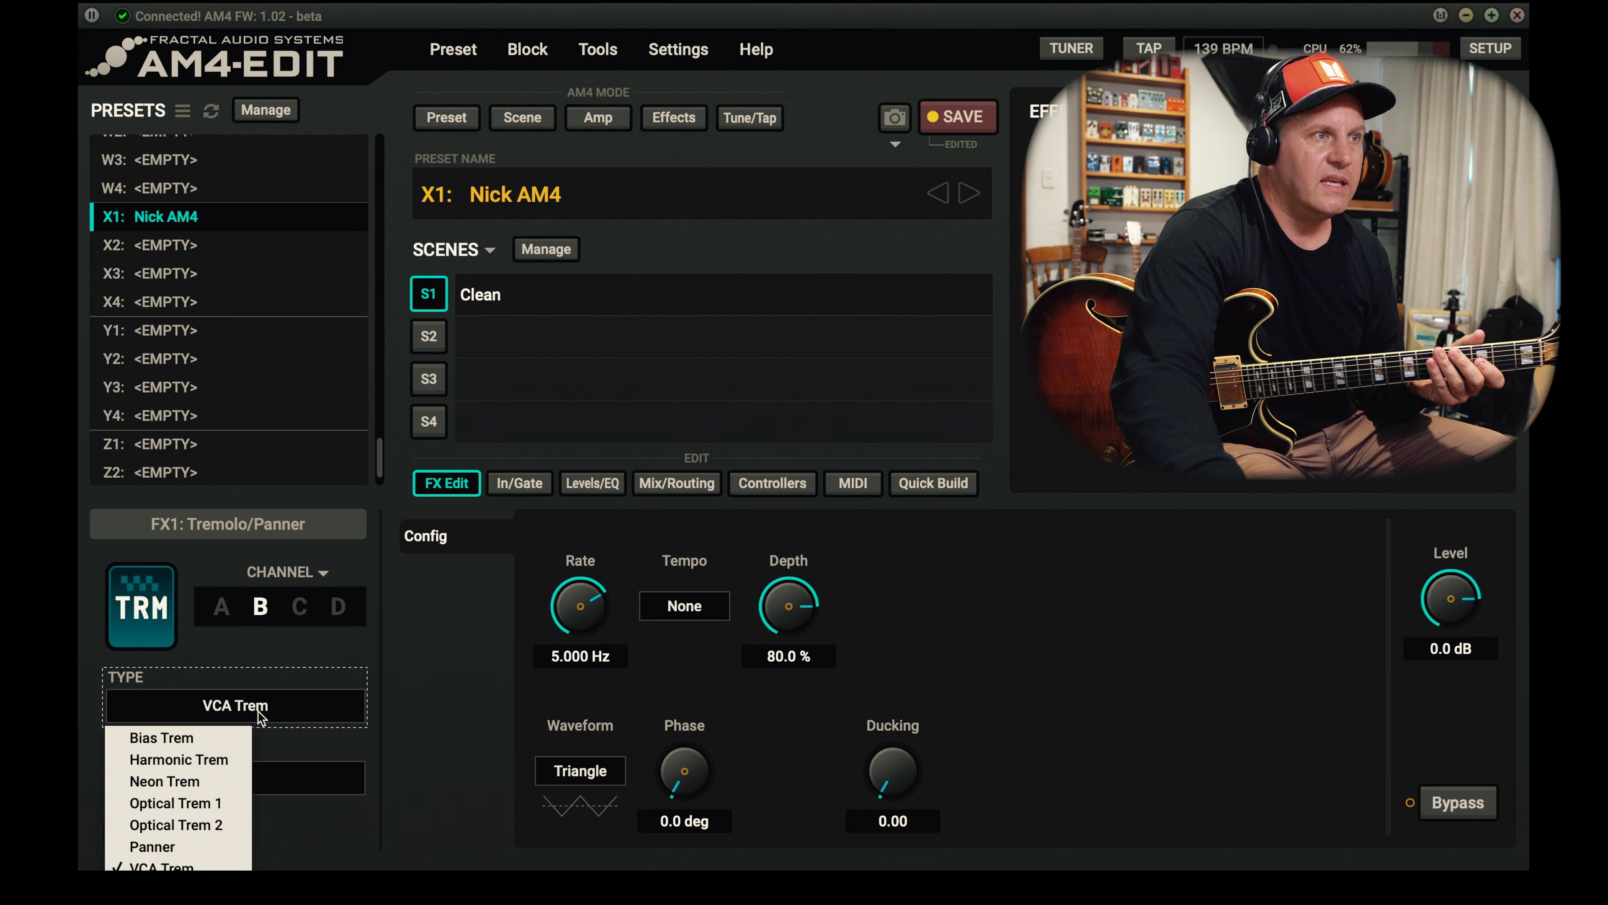
left_click(228, 763)
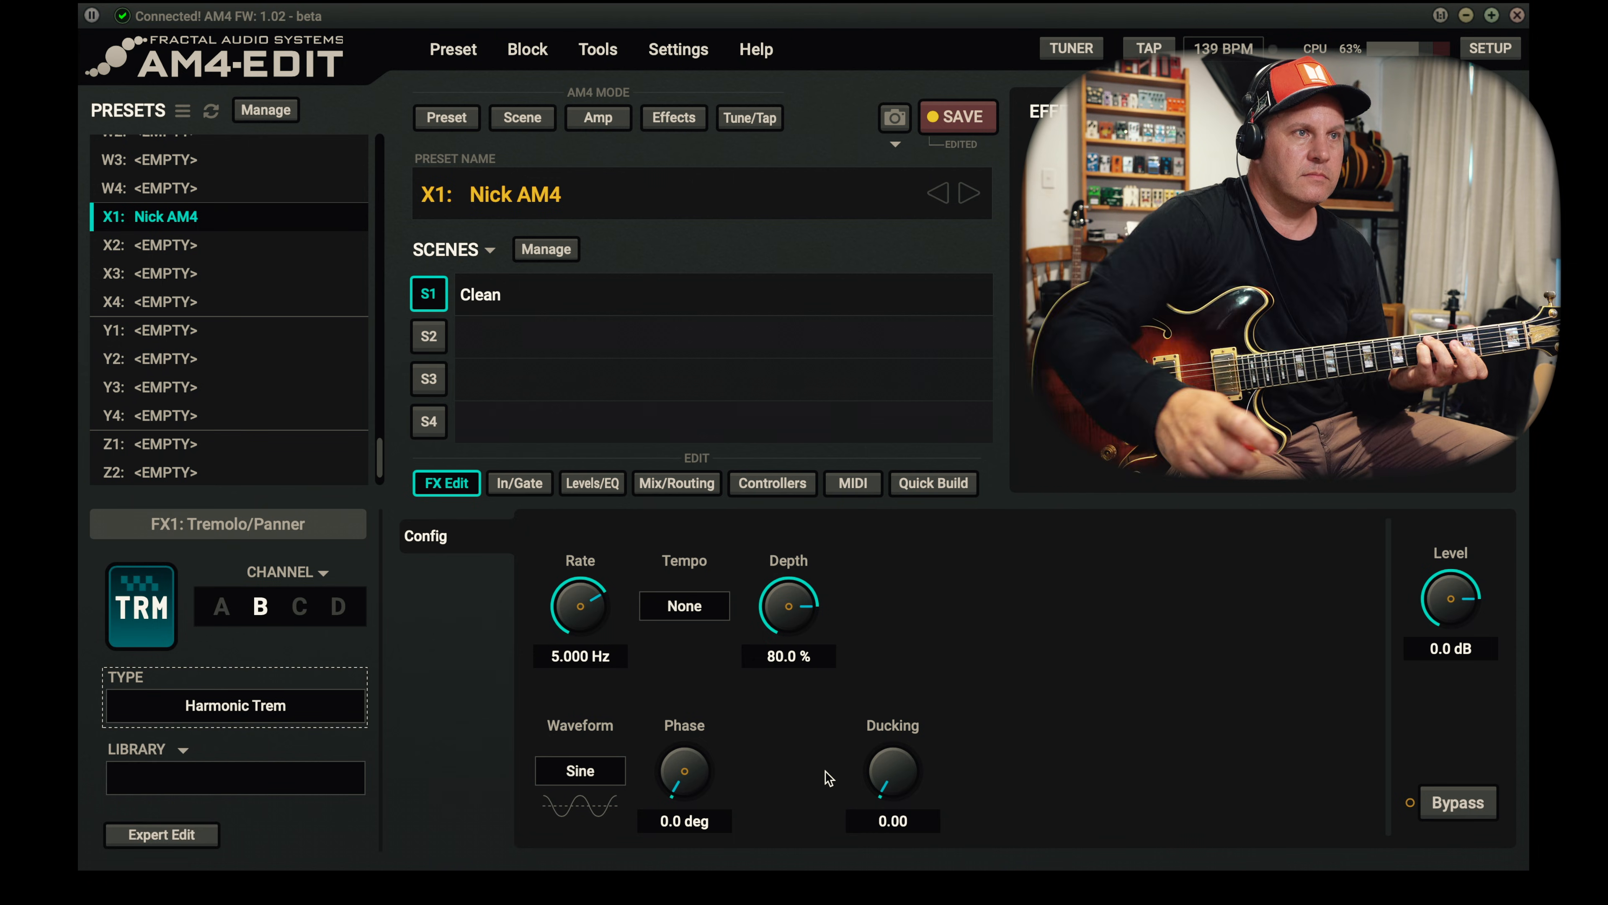
left_click(690, 599)
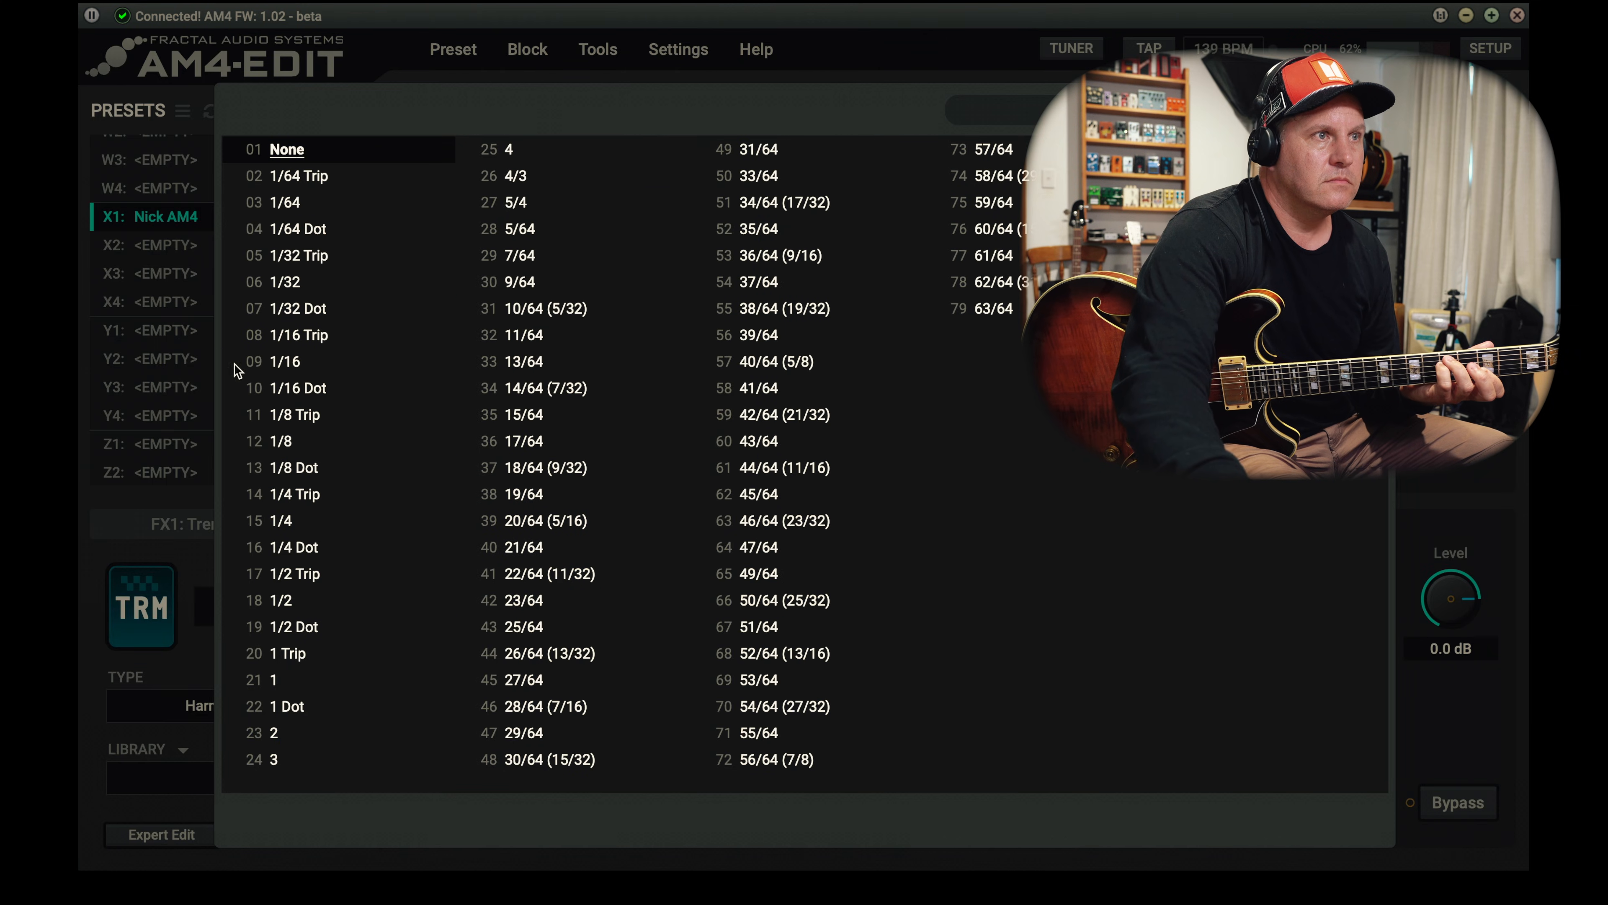
left_click(320, 475)
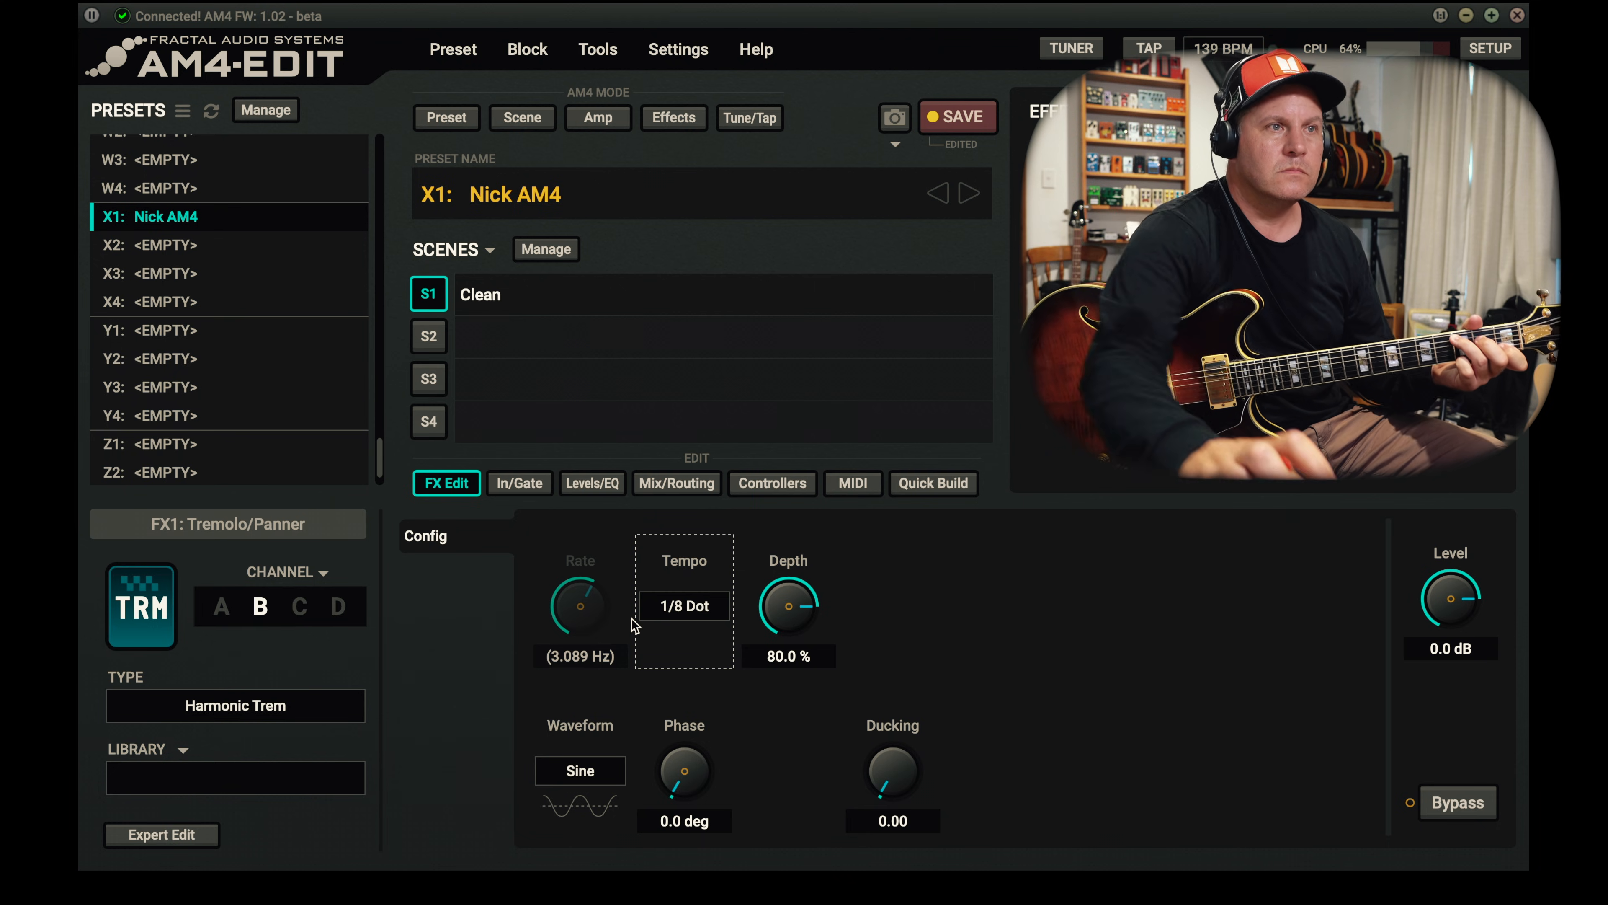
left_click(222, 608)
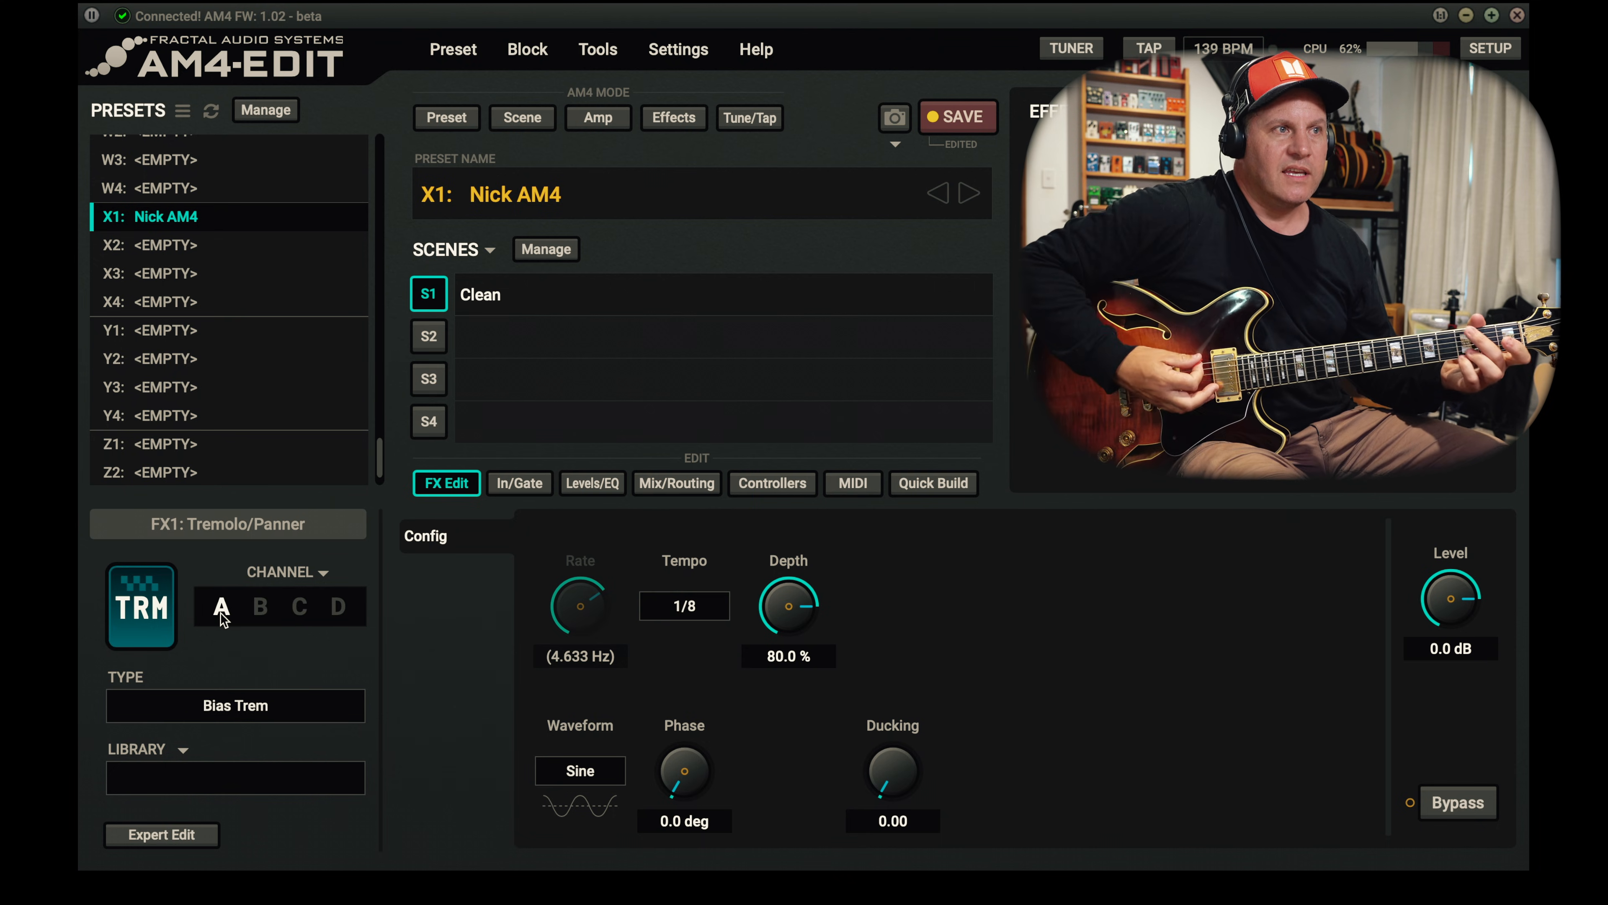
left_click(272, 609)
- Set tremolo channel C to Optical Trem 1 with a rate of about 9.6 Hz, 100 % depth and a phase of about 134 deg
left_click(300, 607)
left_click(291, 707)
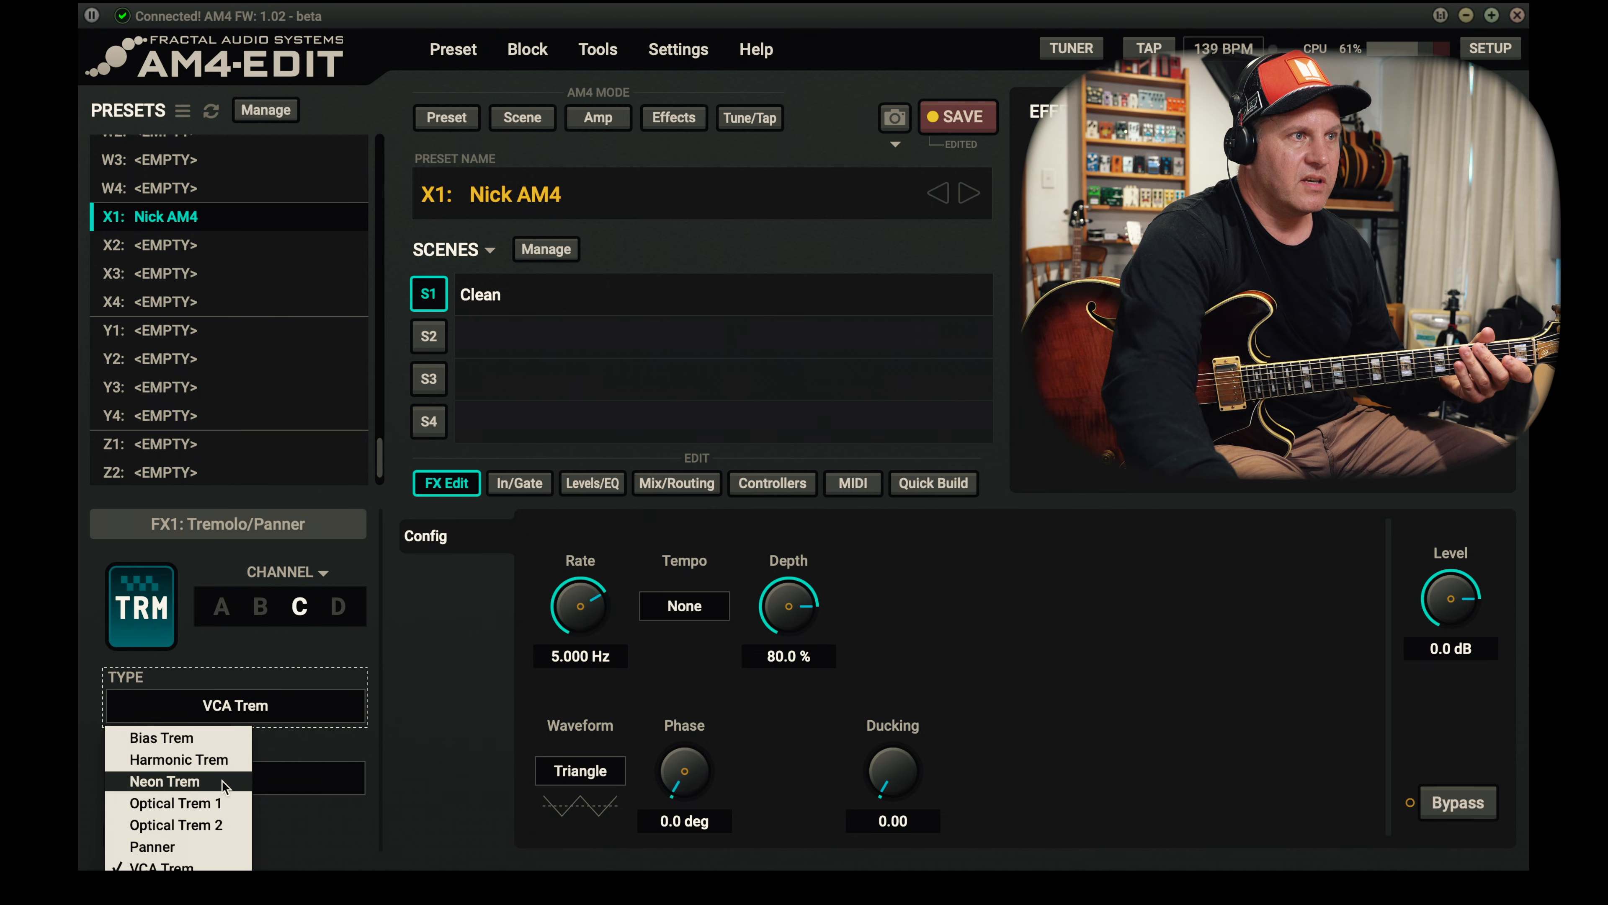
left_click(219, 806)
left_click_drag(594, 630, 582, 535)
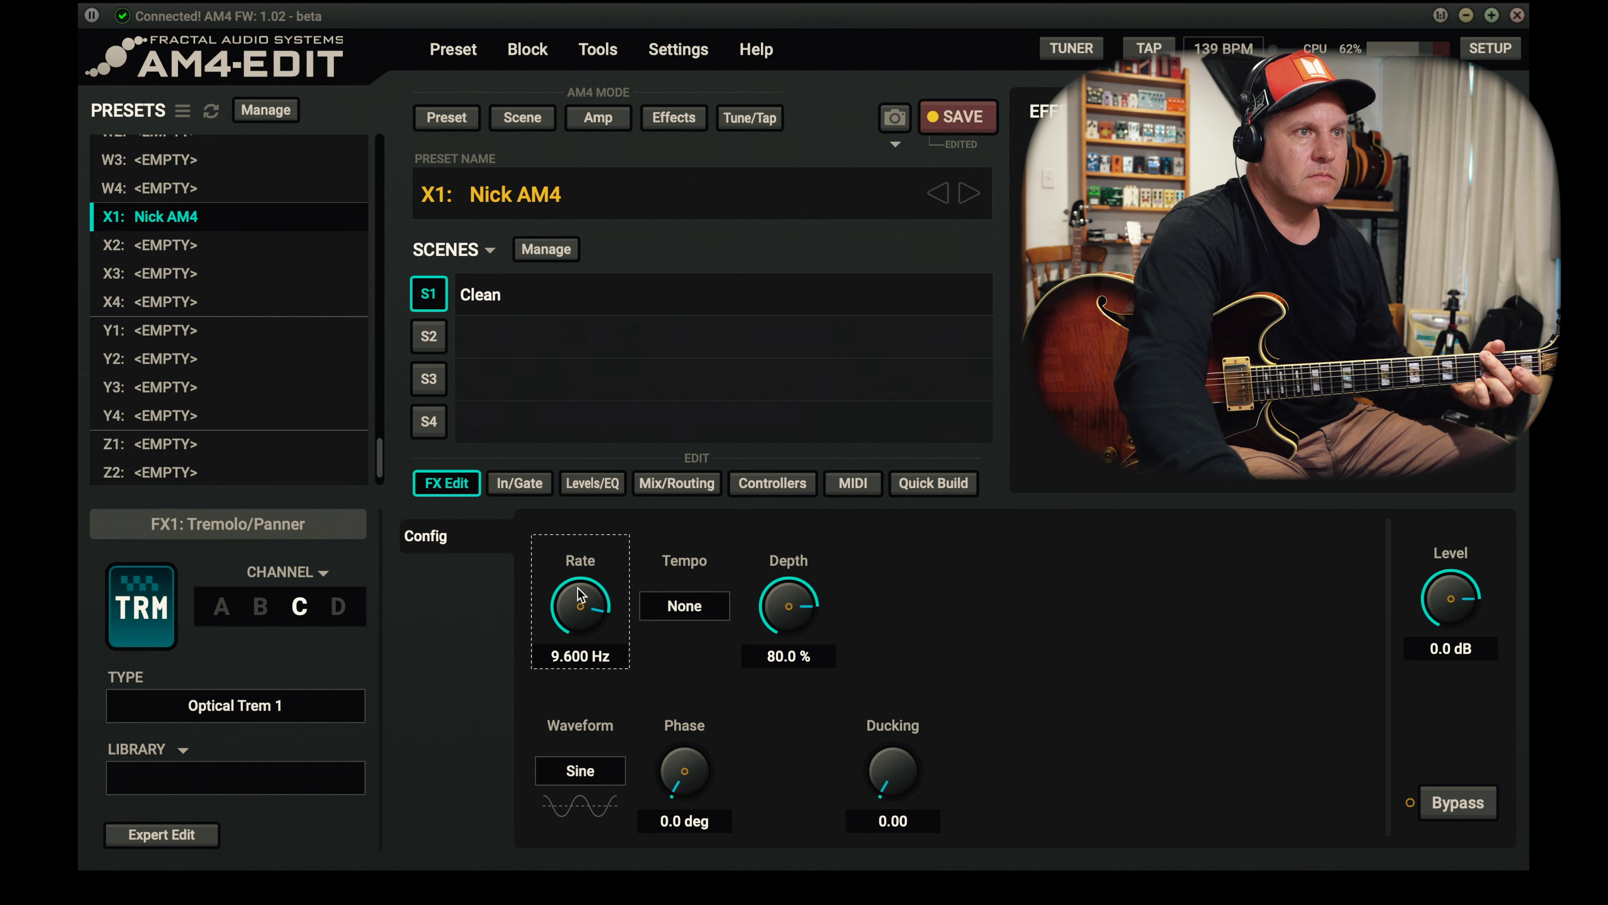
left_click_drag(788, 618, 901, 659)
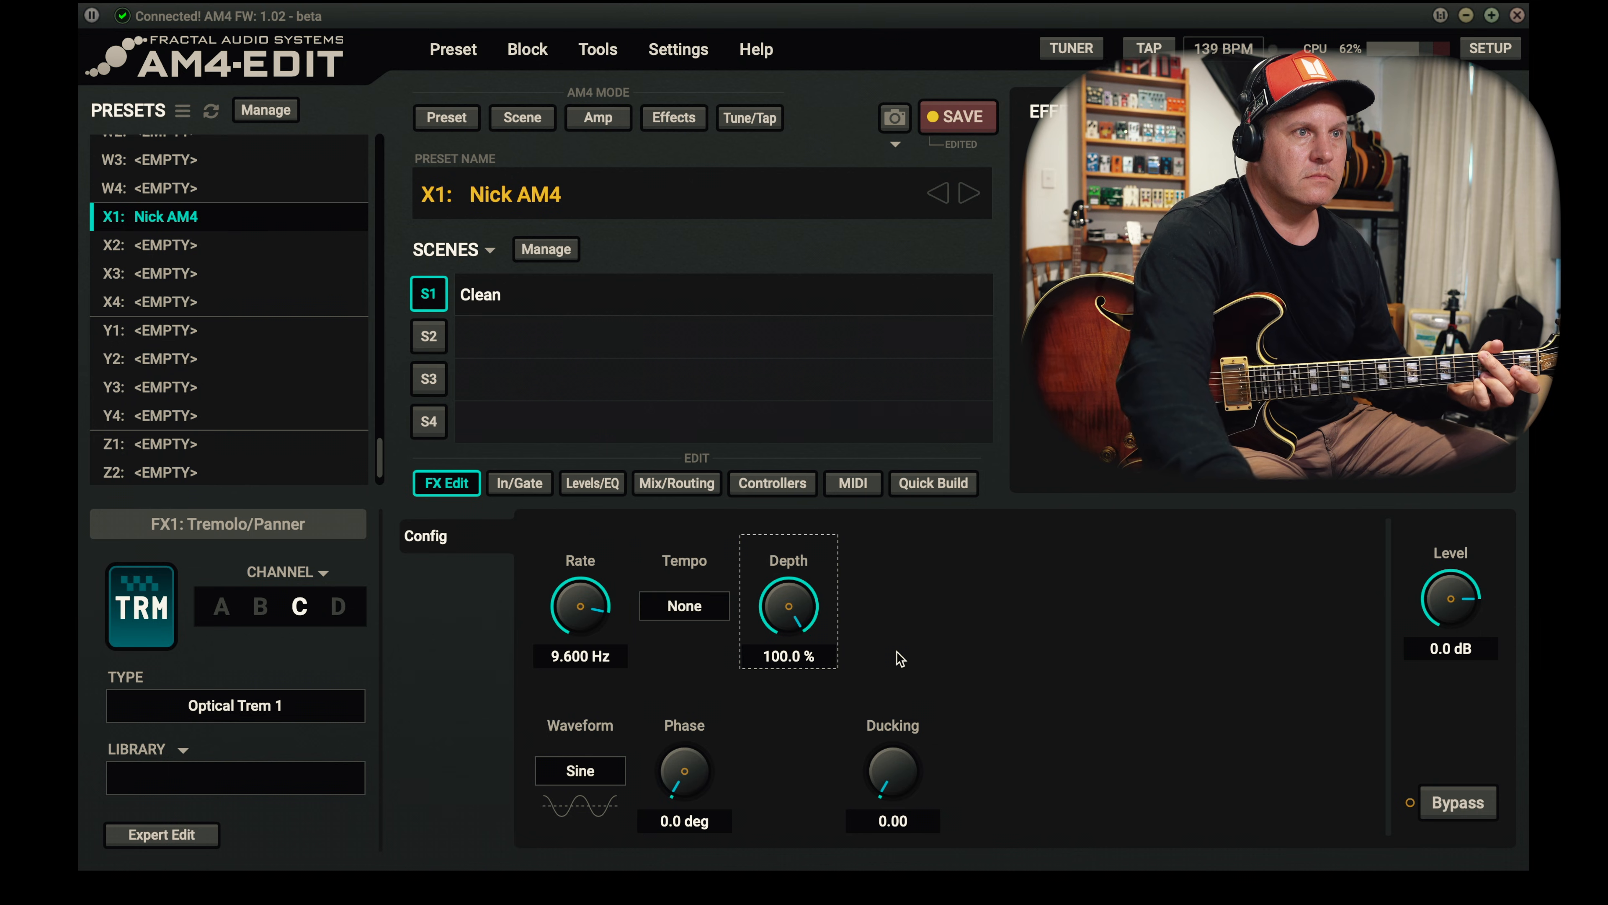
left_click_drag(684, 781, 732, 410)
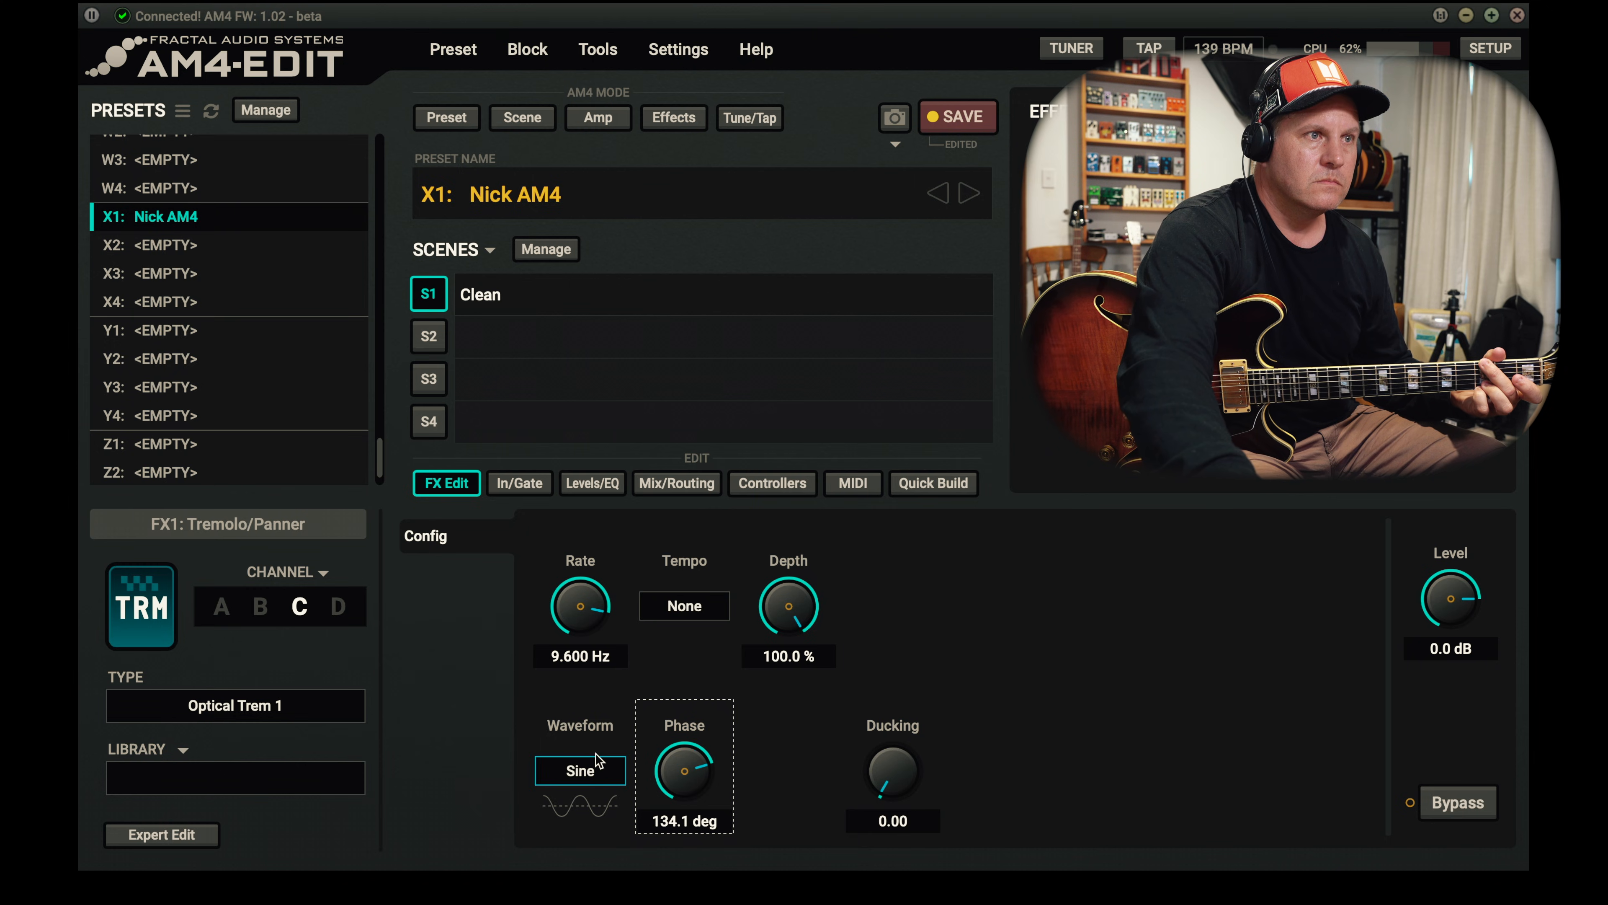
- Try the Log and Saw Down waveforms on tremolo channel C
left_click(599, 765)
left_click(627, 822)
left_click(580, 770)
left_click(580, 824)
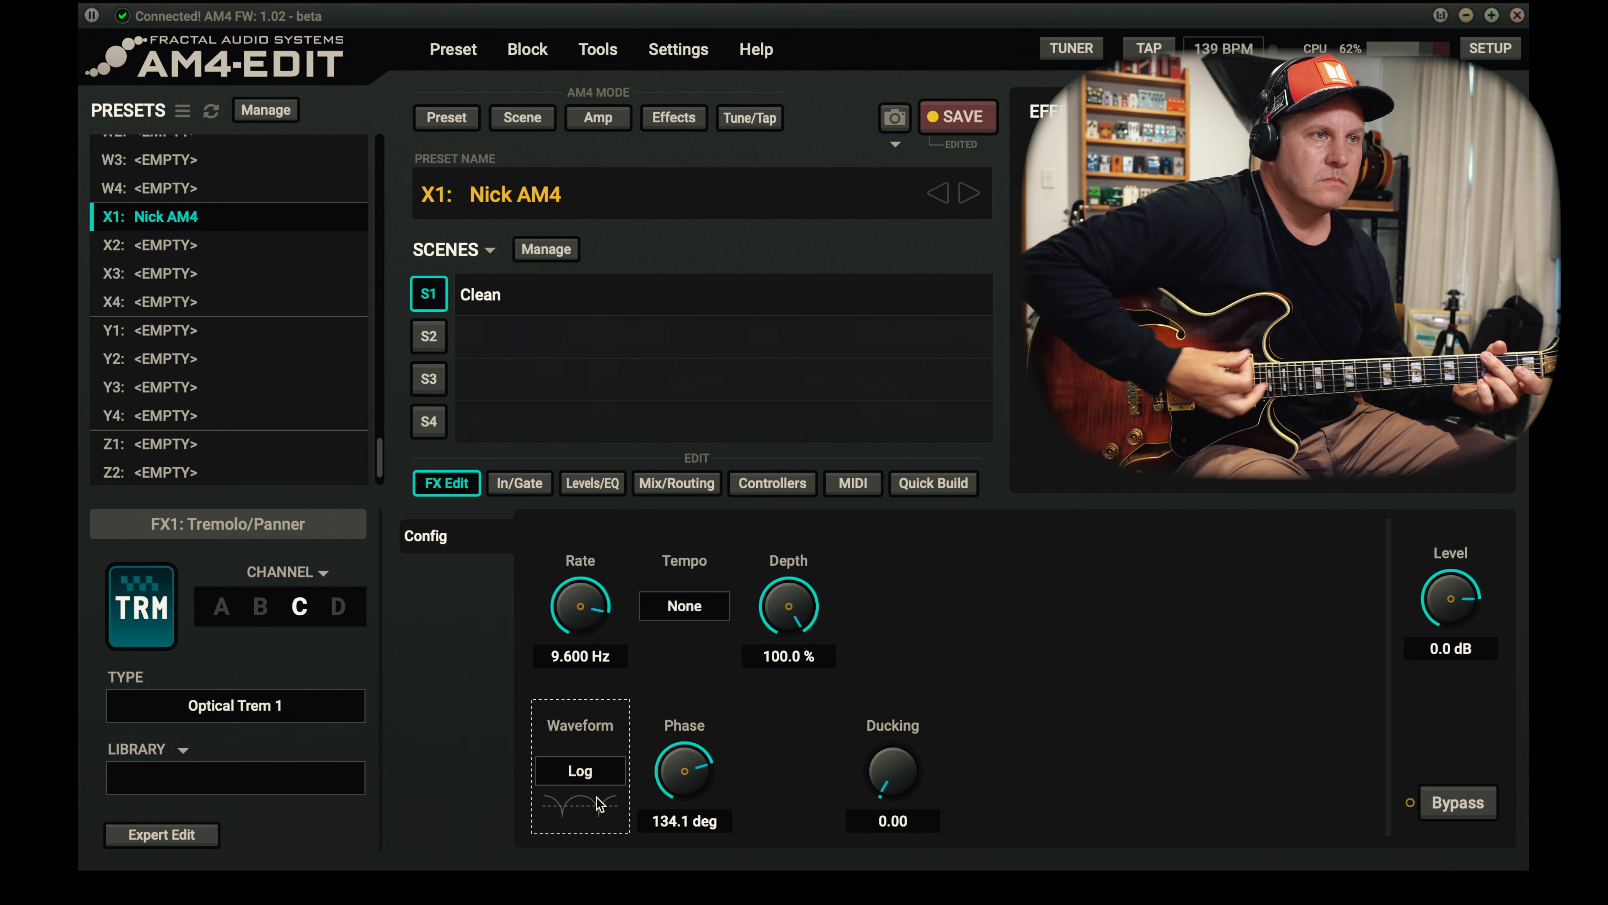
left_click(601, 773)
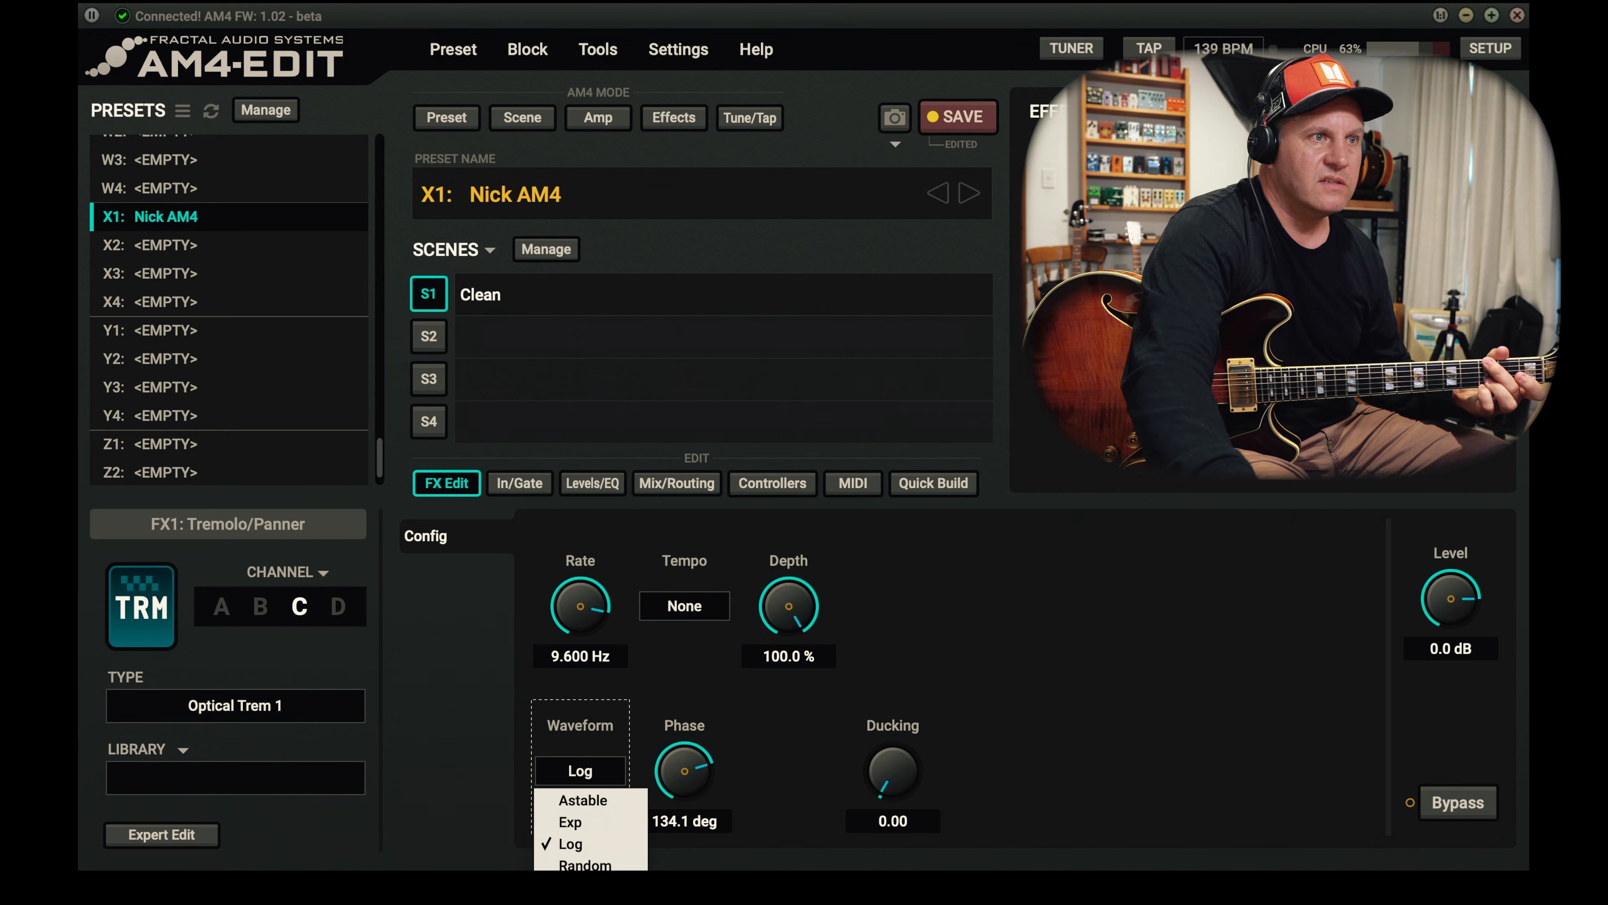
left_click(589, 887)
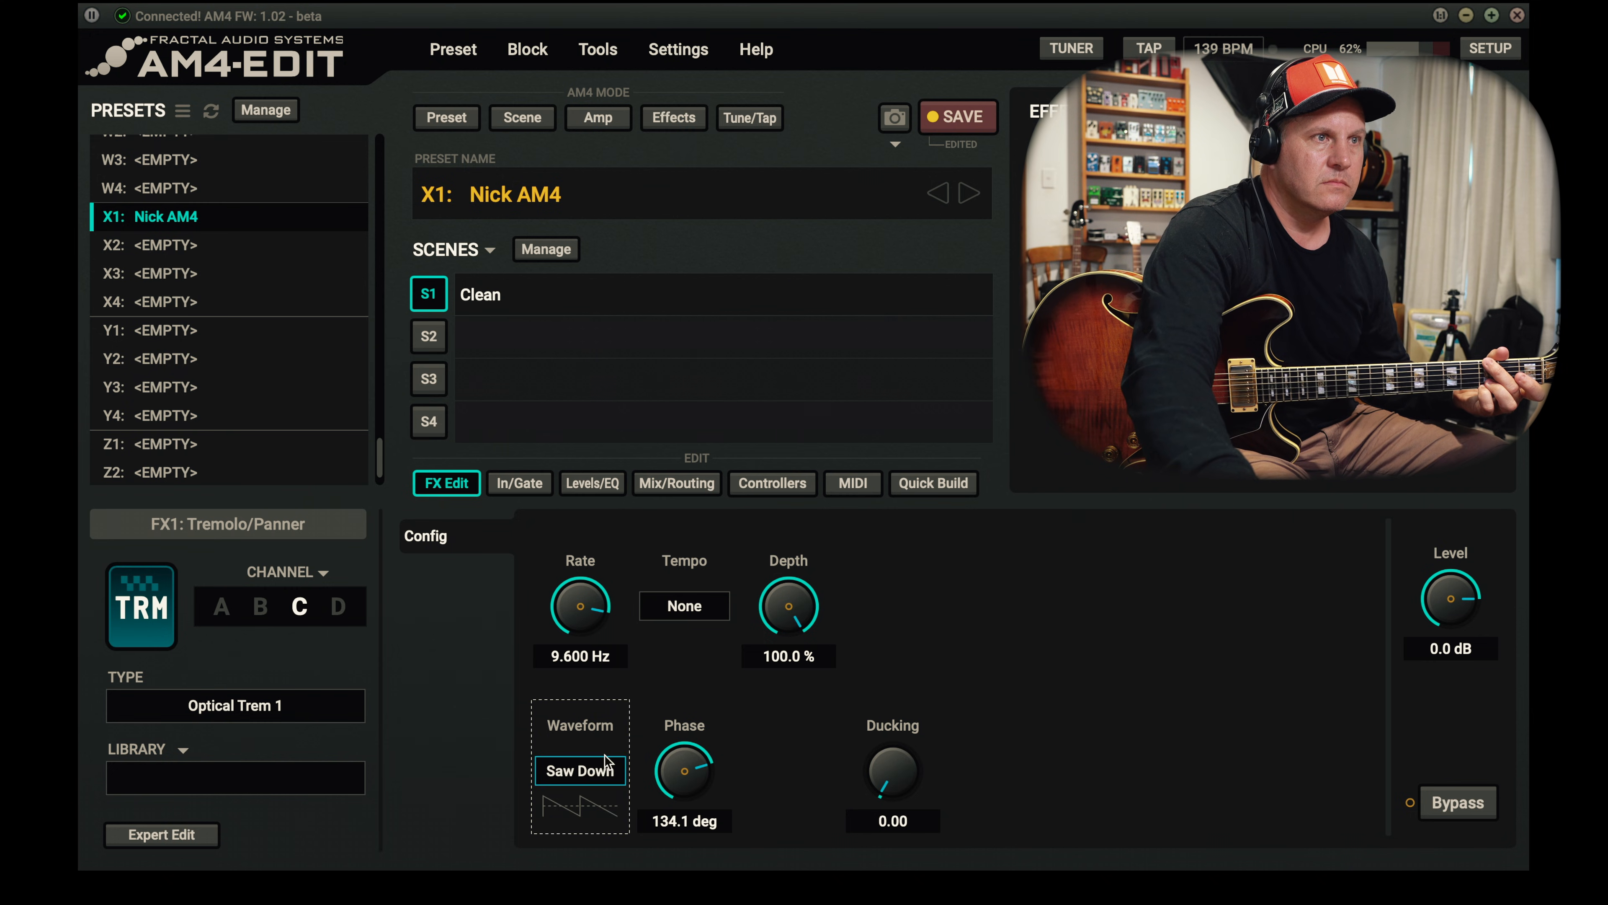
- Set tremolo channel C's waveform to Square and bring its phase down to 0 deg
left_click(605, 777)
left_click(589, 903)
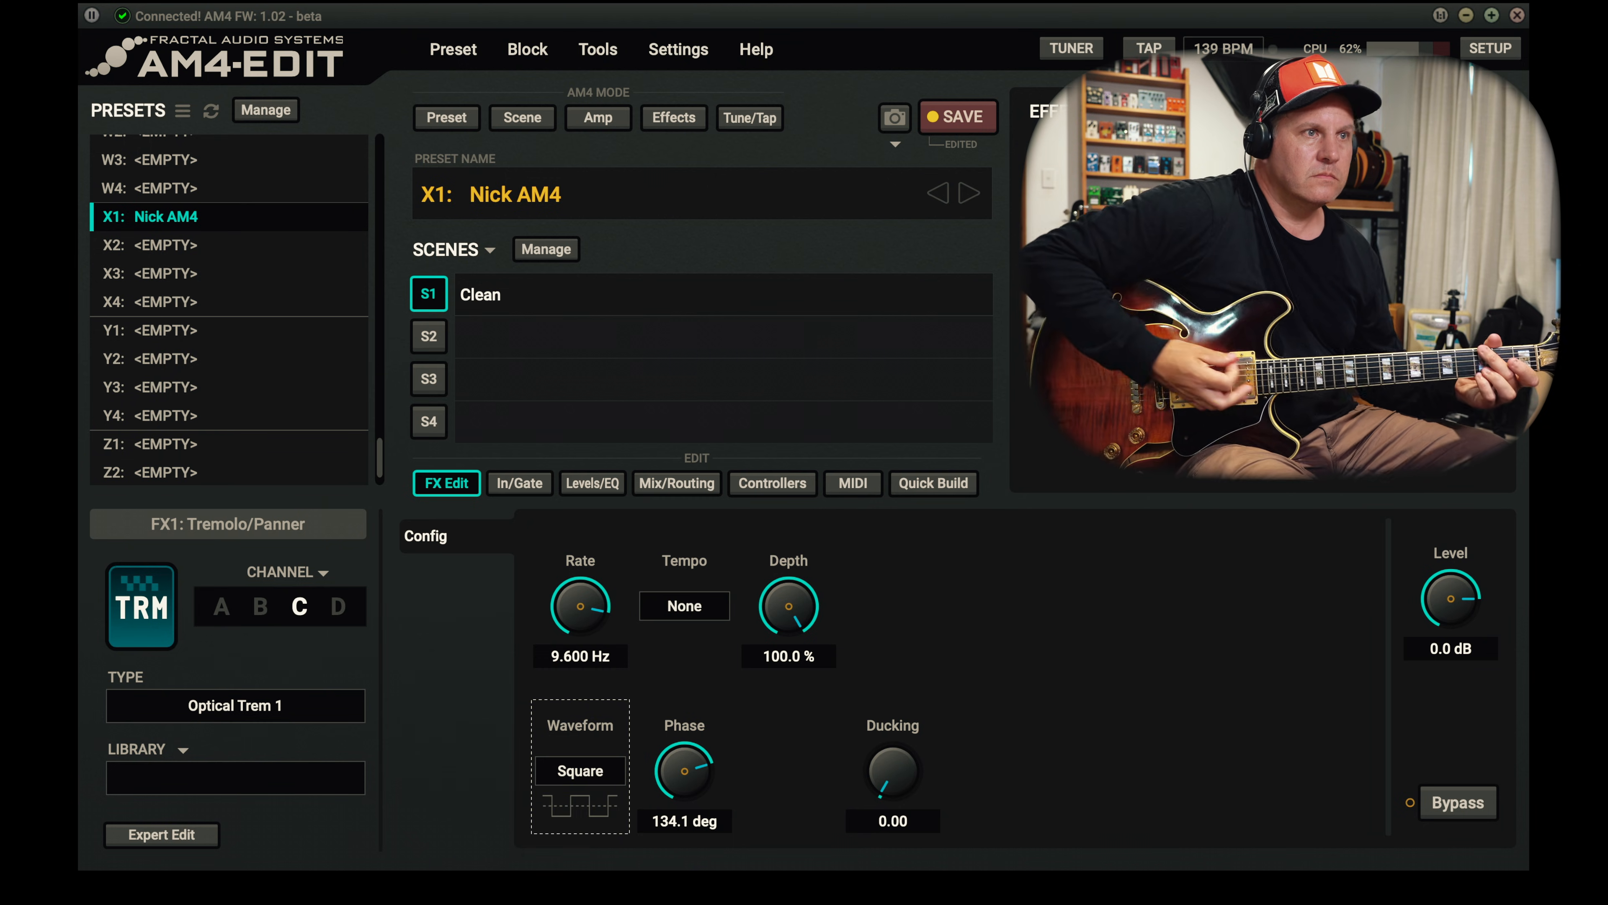
left_click_drag(687, 771, 687, 830)
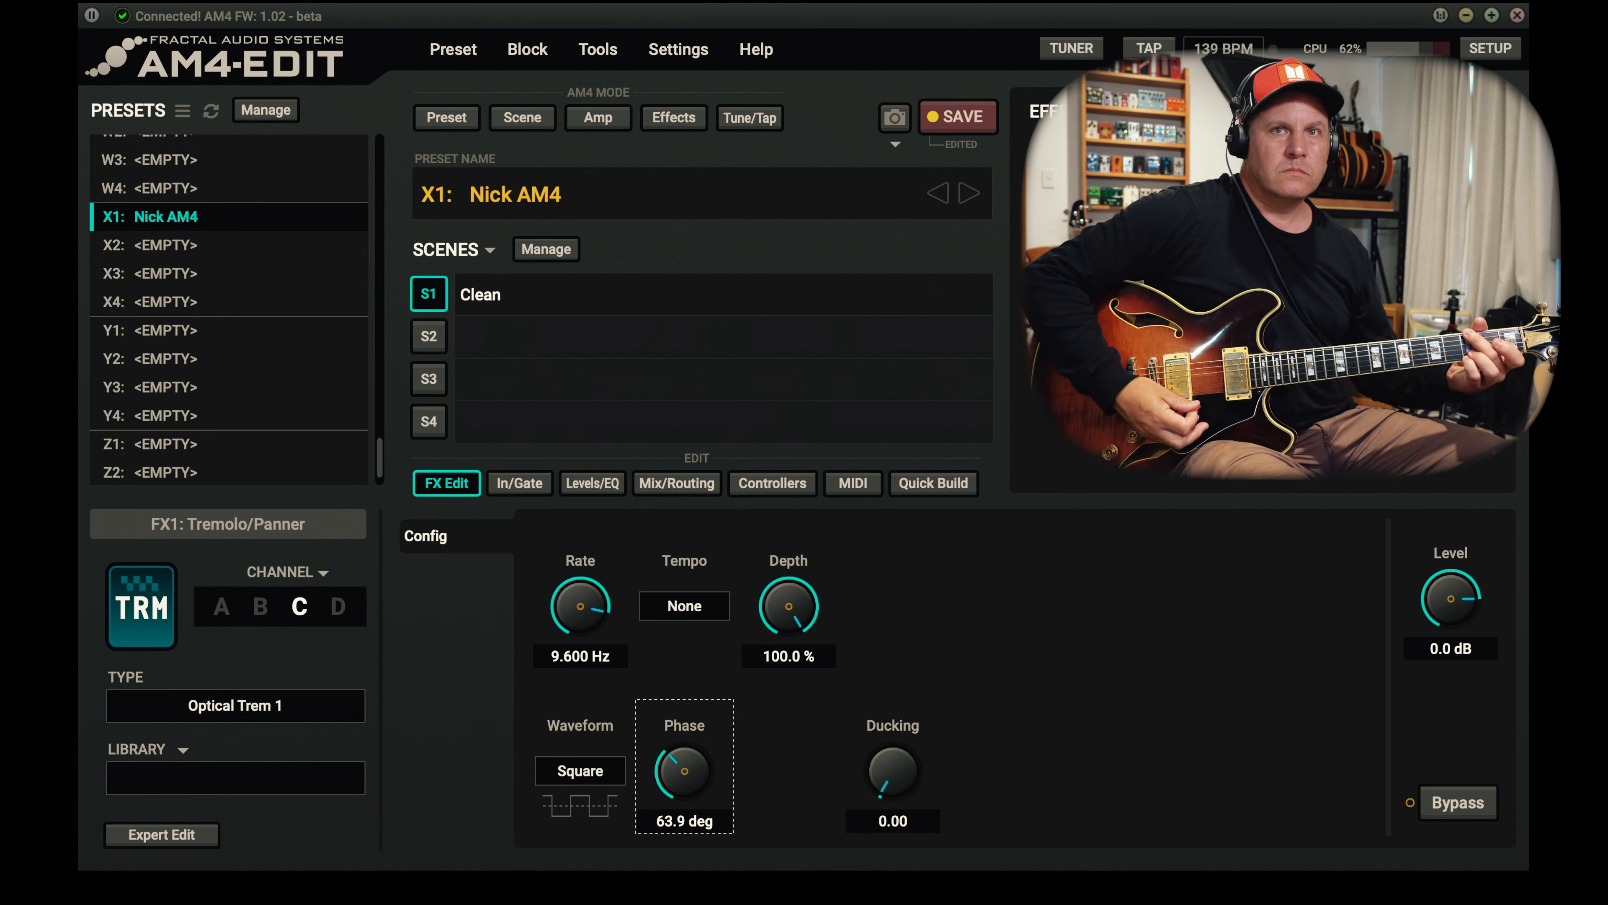
left_click_drag(676, 785, 674, 903)
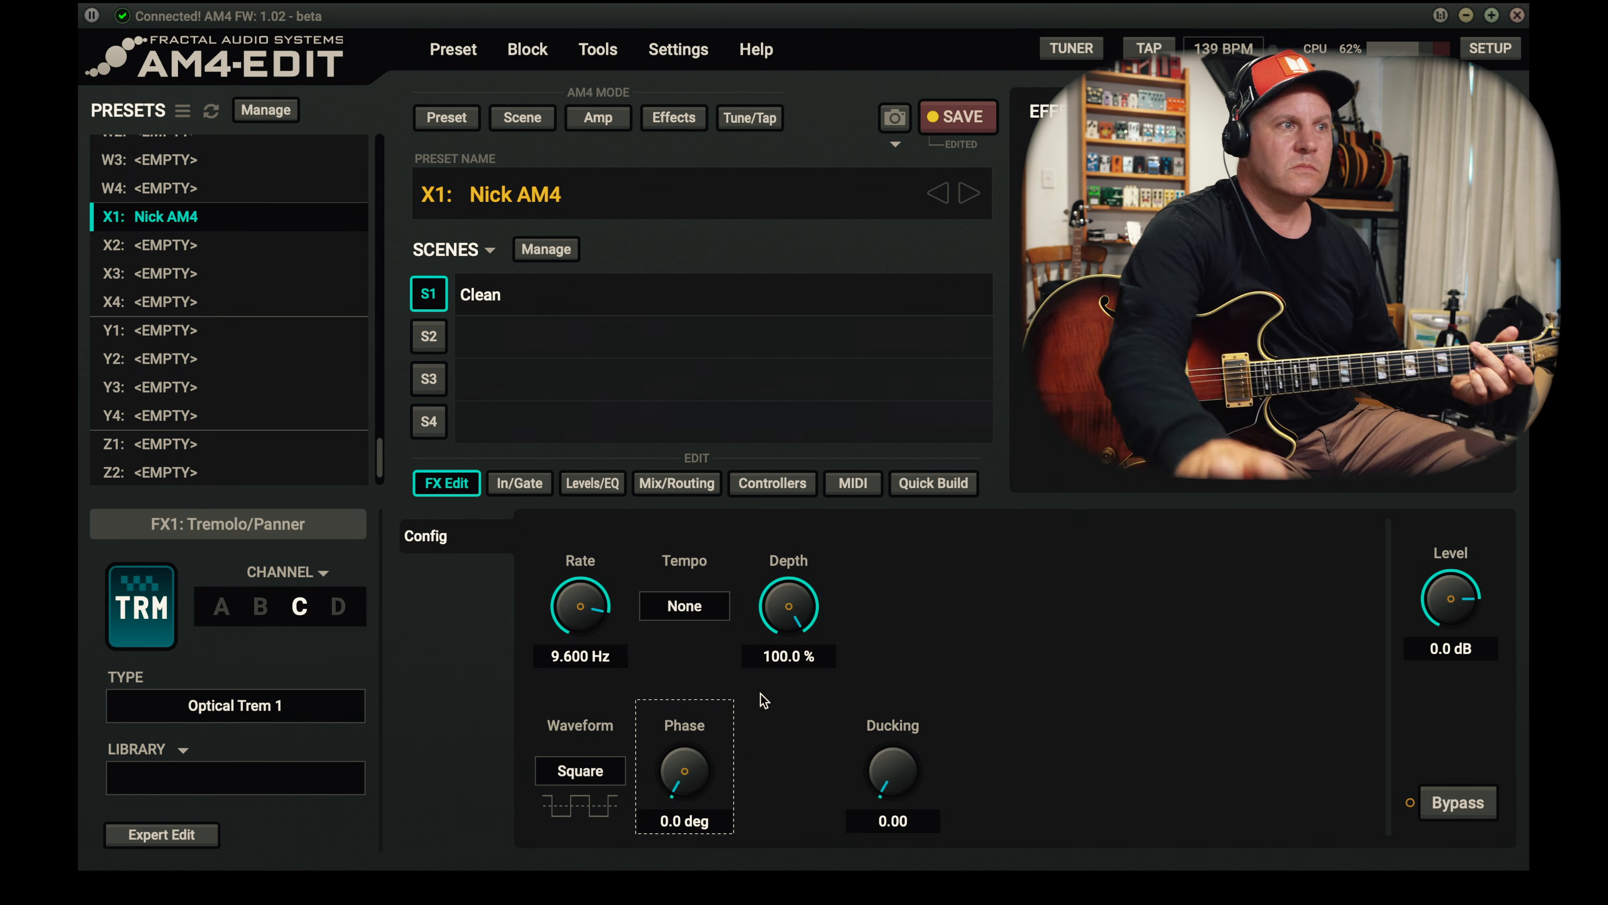
- Audition tremolo channels A to C in turn, switch the block to channel D and save the preset
left_click(222, 607)
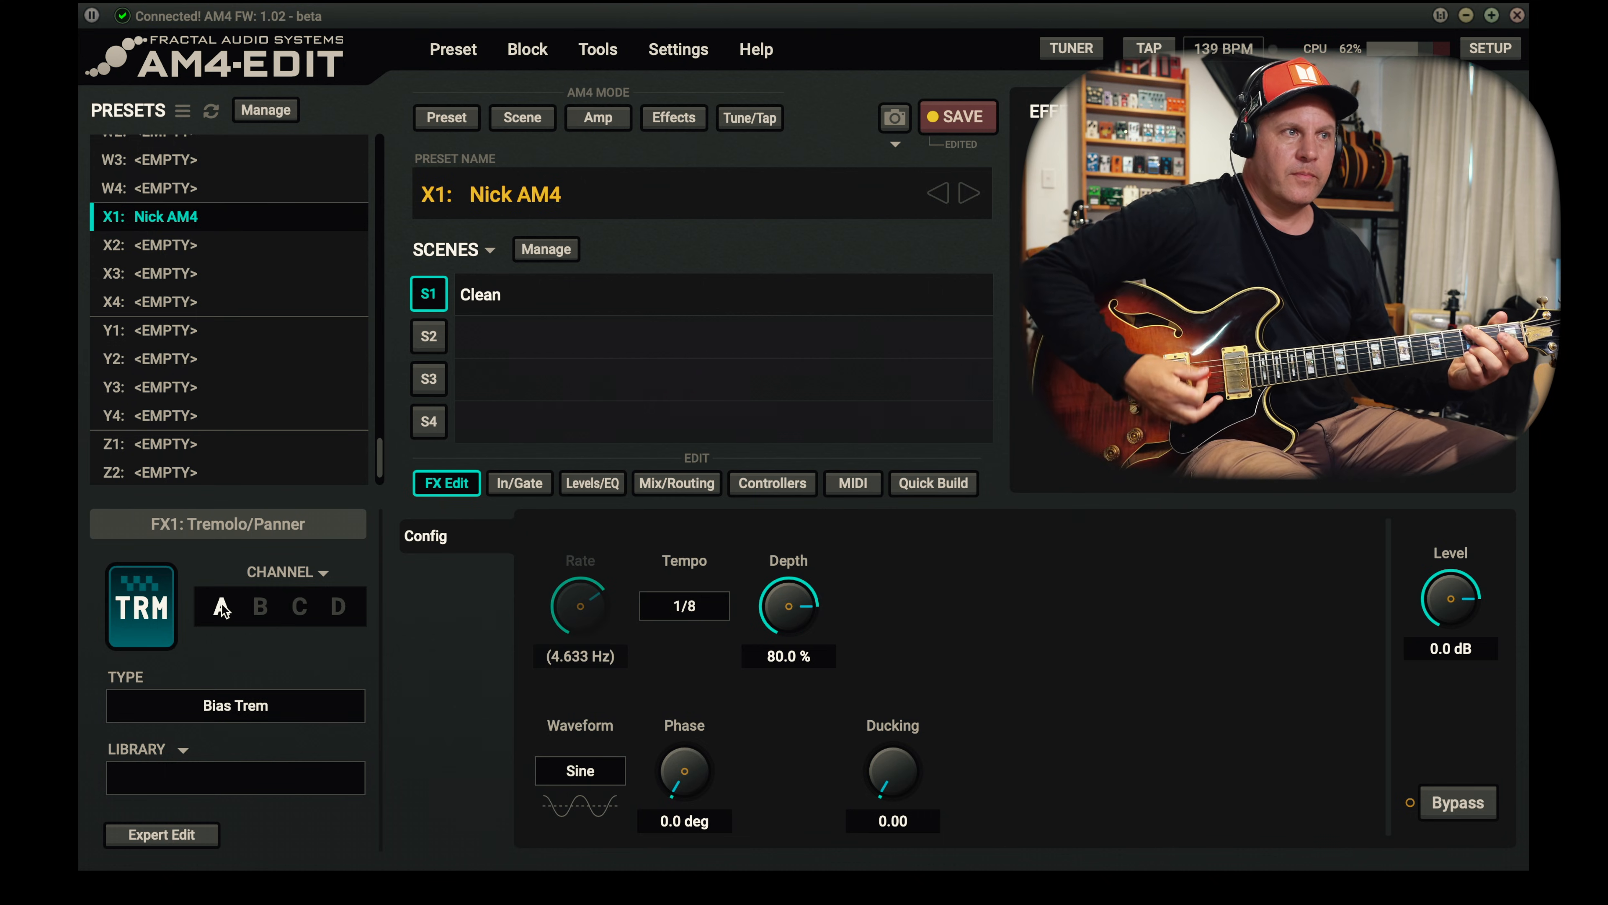
left_click(262, 607)
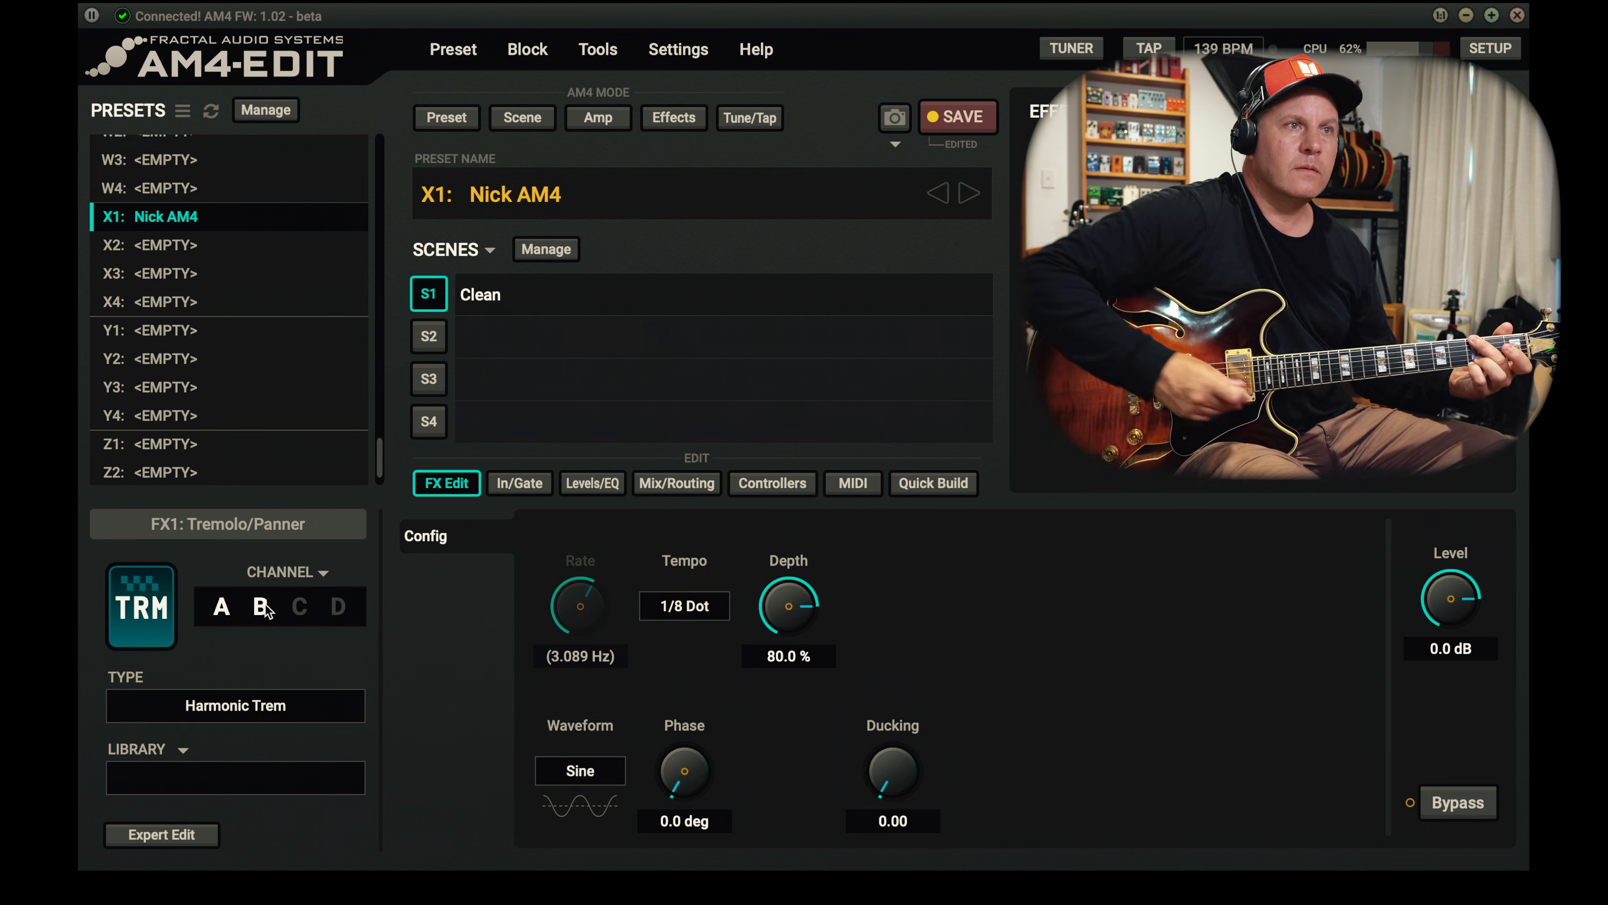
left_click(299, 607)
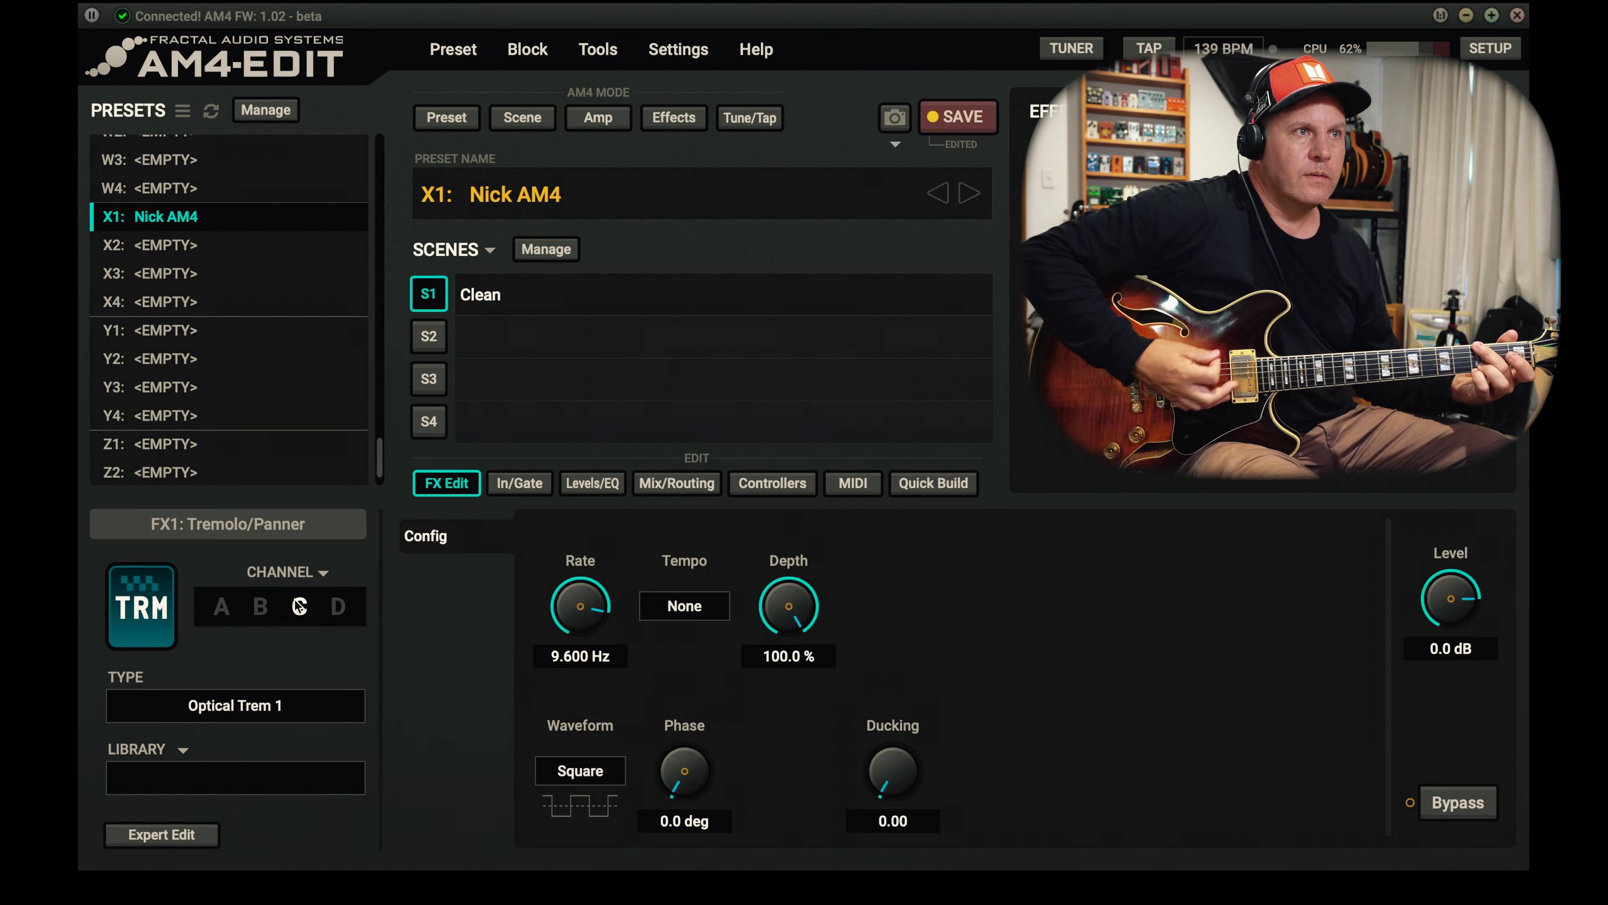
left_click(341, 610)
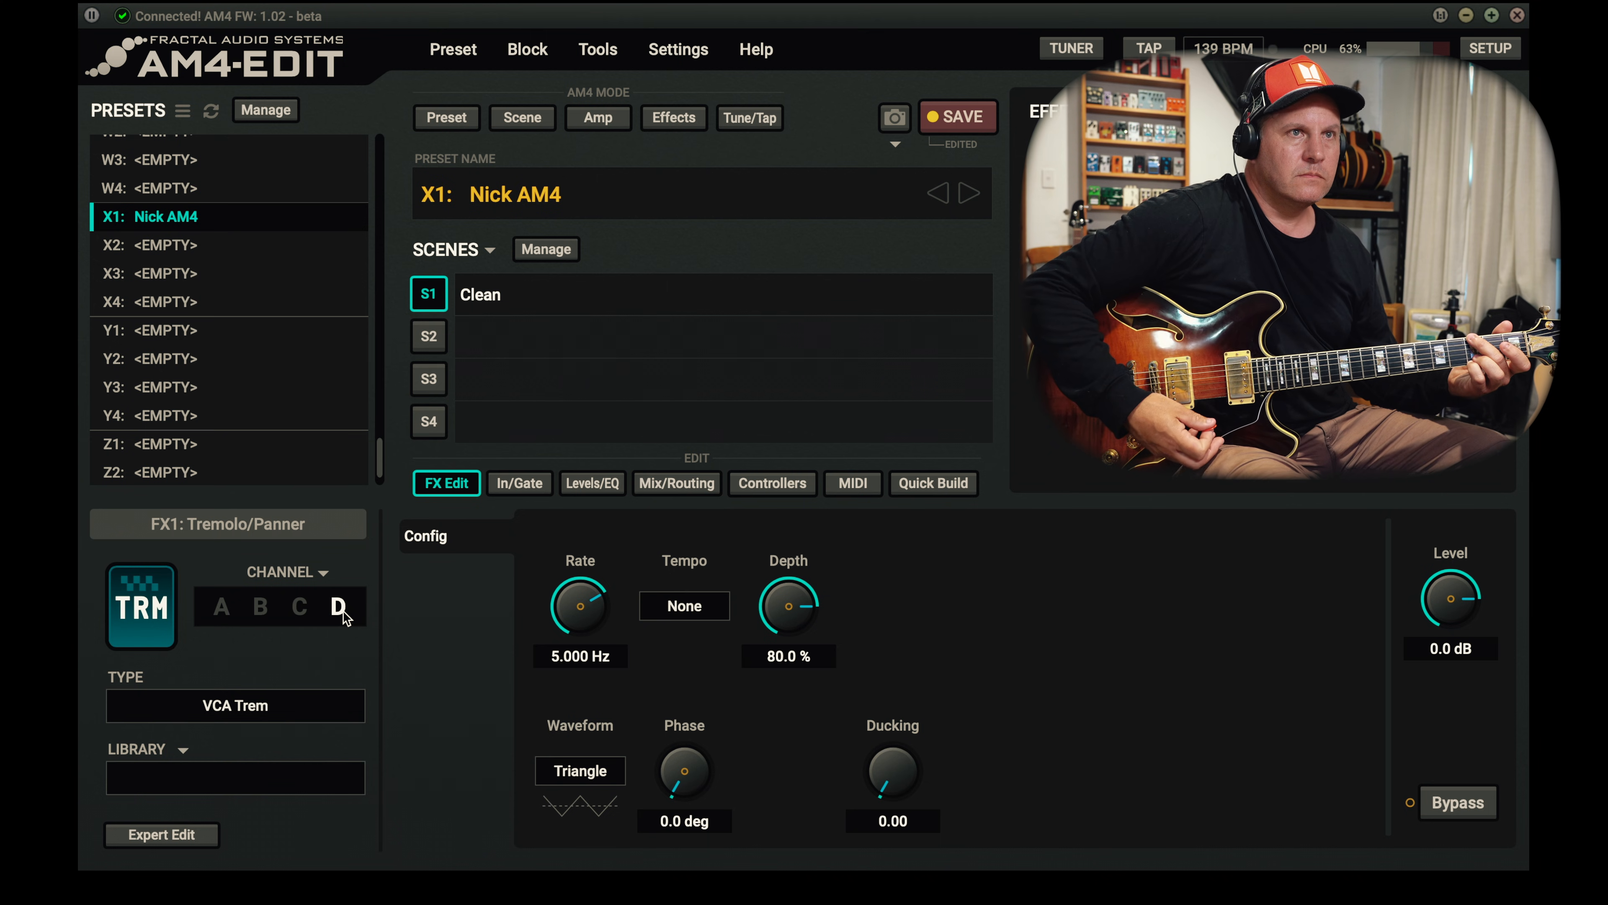
left_click(963, 118)
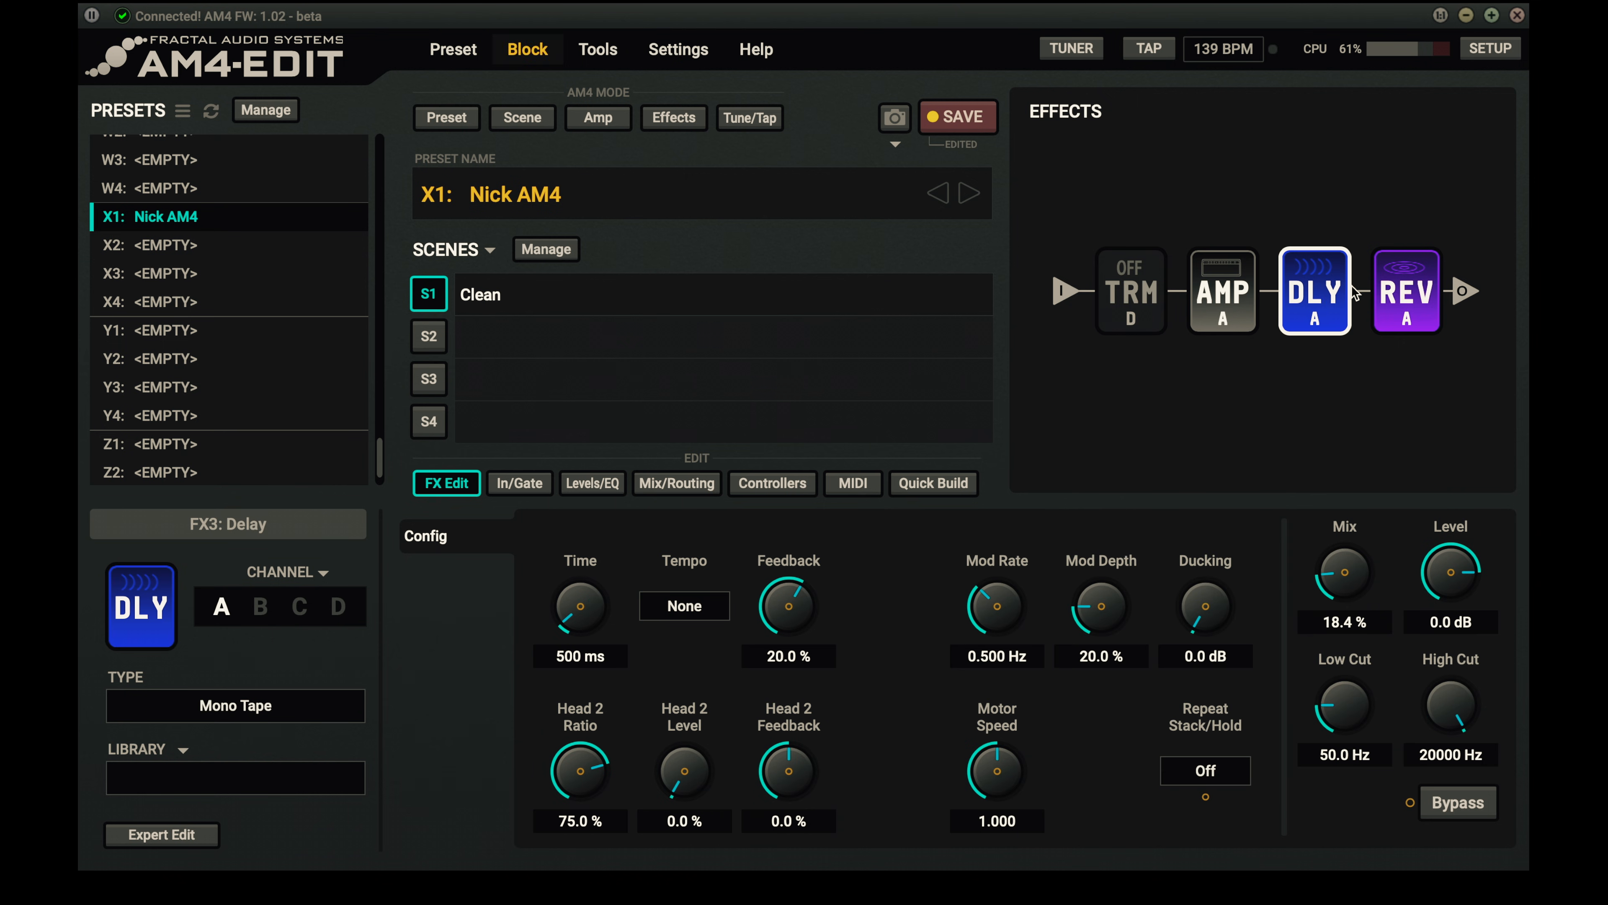
- Bypass the delay in the Clean scene and name scene 2 "Crunch"
key("space")
left_click(544, 337)
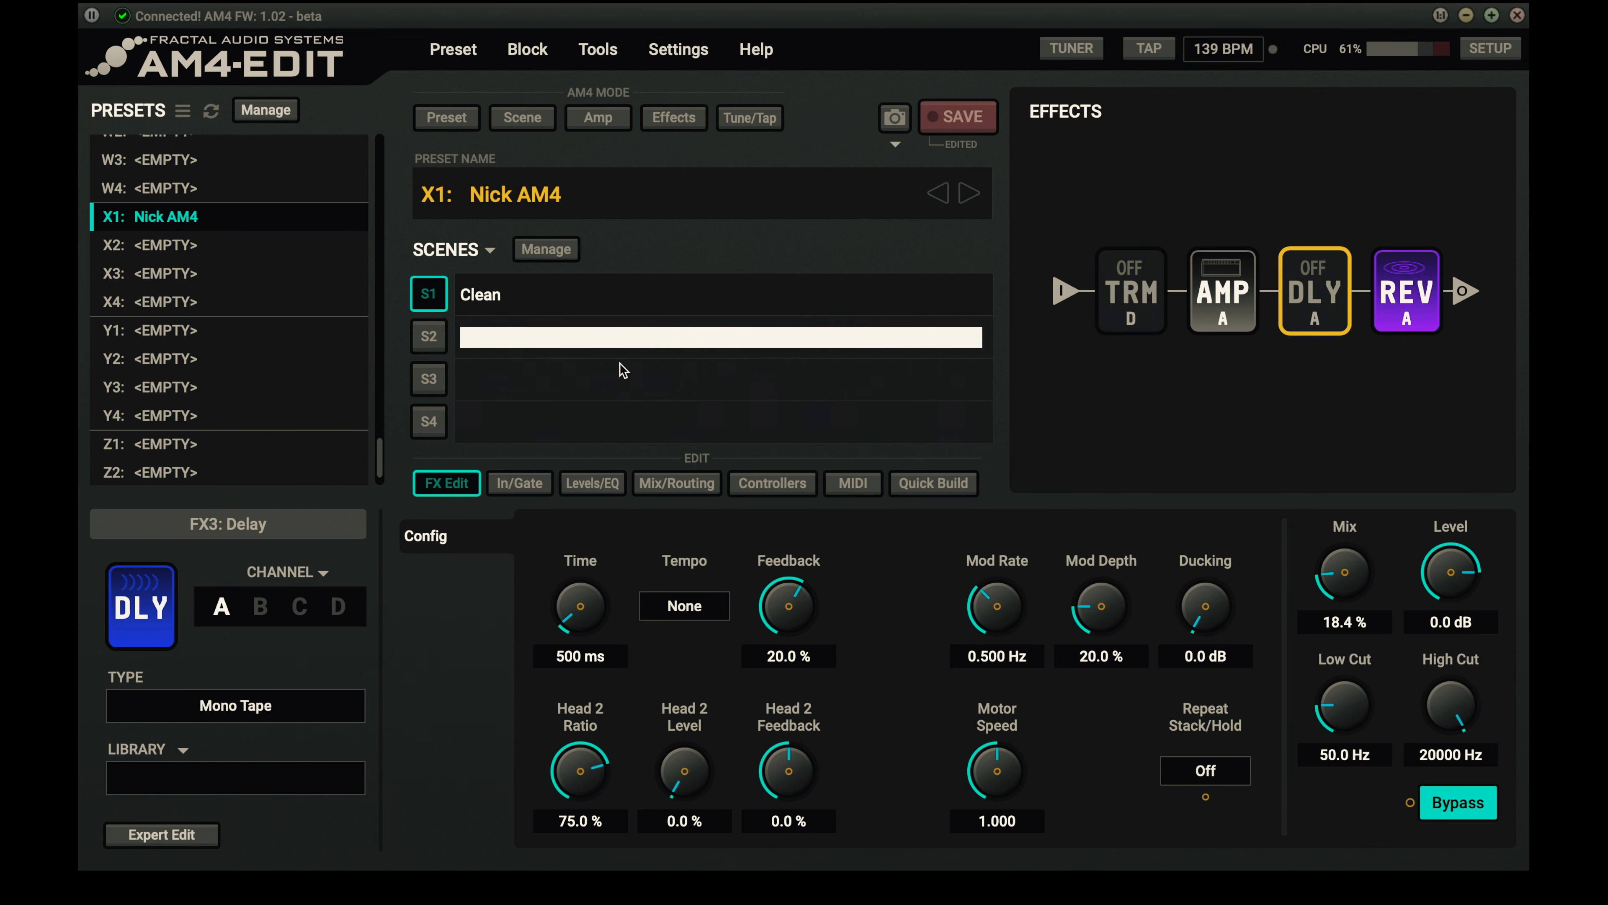
type("Cruc")
type("ch")
key("Return")
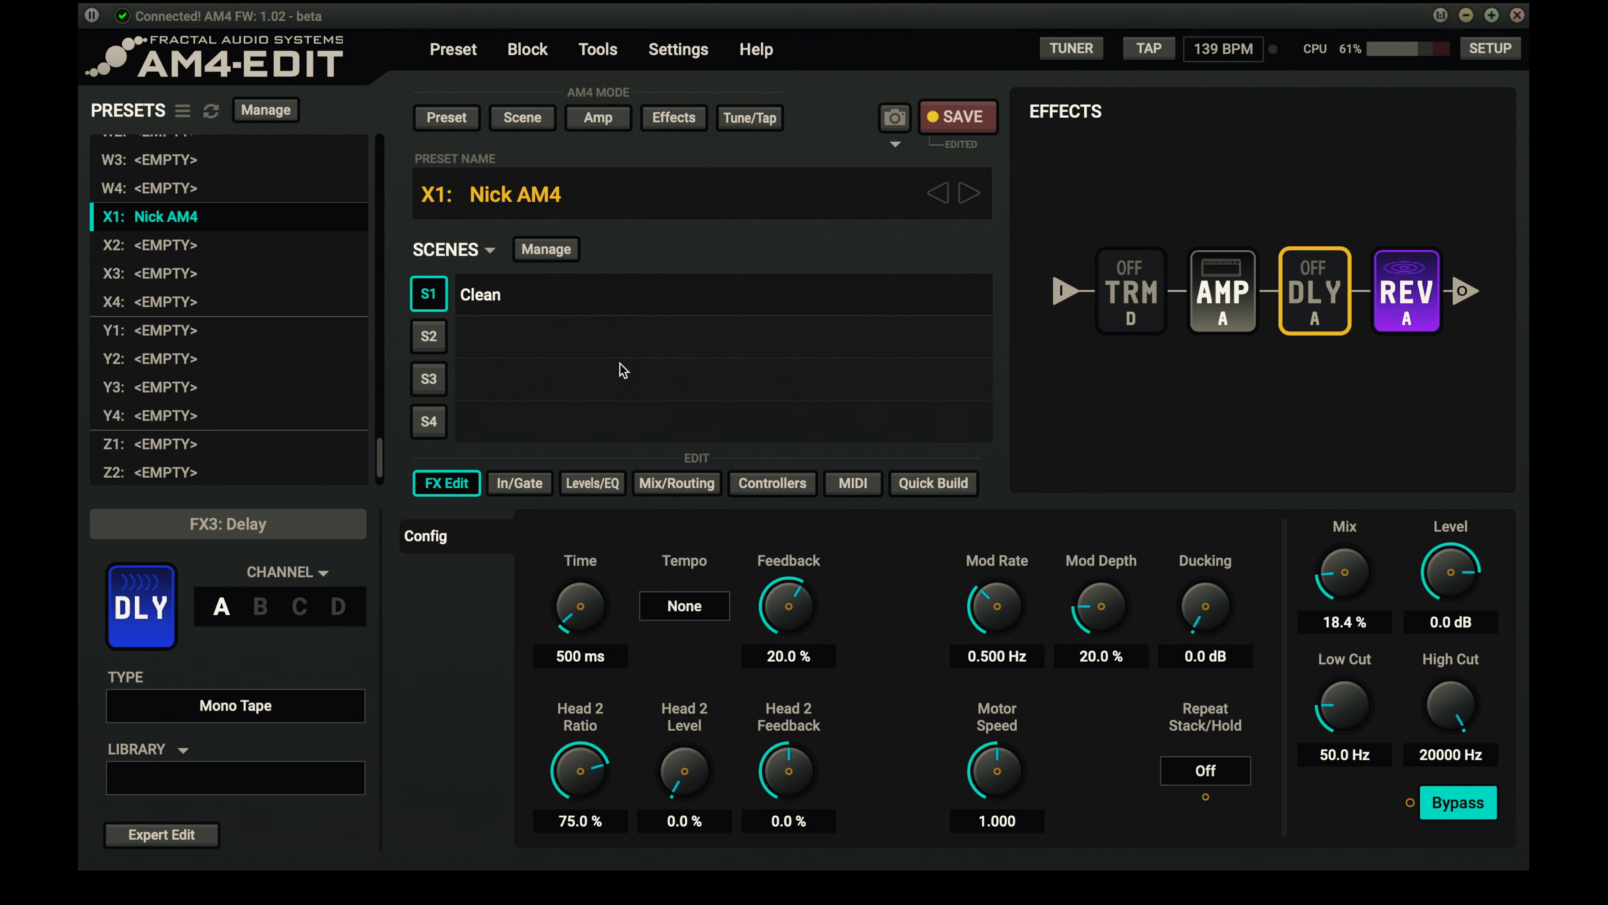
left_click(525, 337)
- Switch to the Crunch scene and set its amp block to channel B, the Texas Star Lead
left_click(428, 337)
left_click(1211, 289)
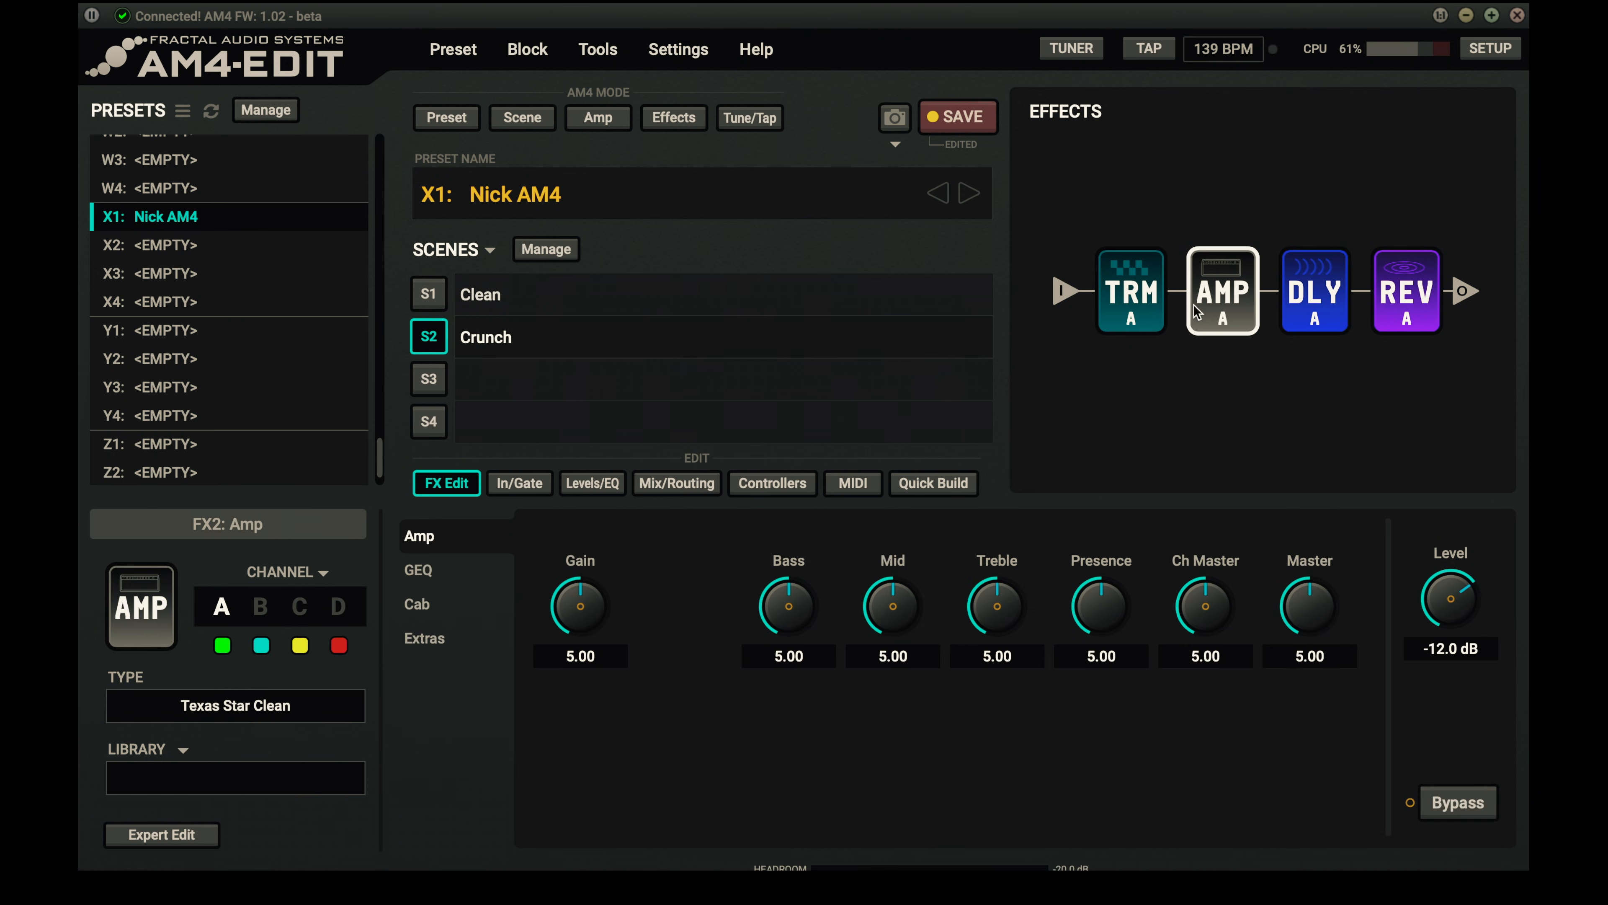
left_click(234, 705)
left_click(137, 549)
left_click(274, 608)
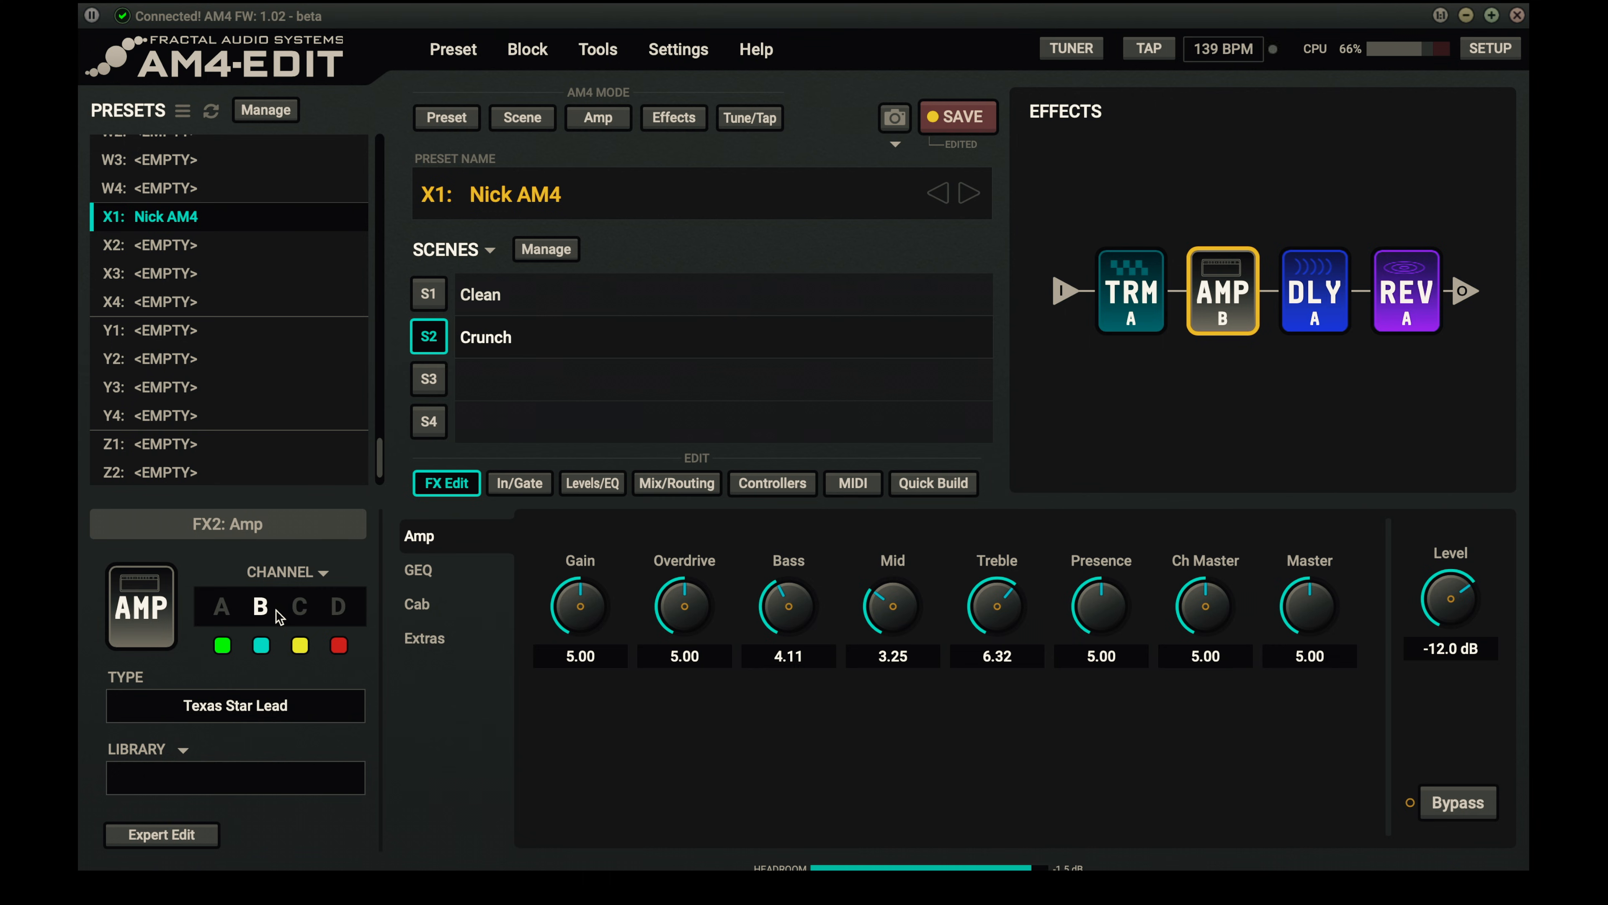
- Bypass the tremolo and delay in the Crunch scene and compare it with the Clean scene
left_click(1127, 300)
left_click(1311, 291)
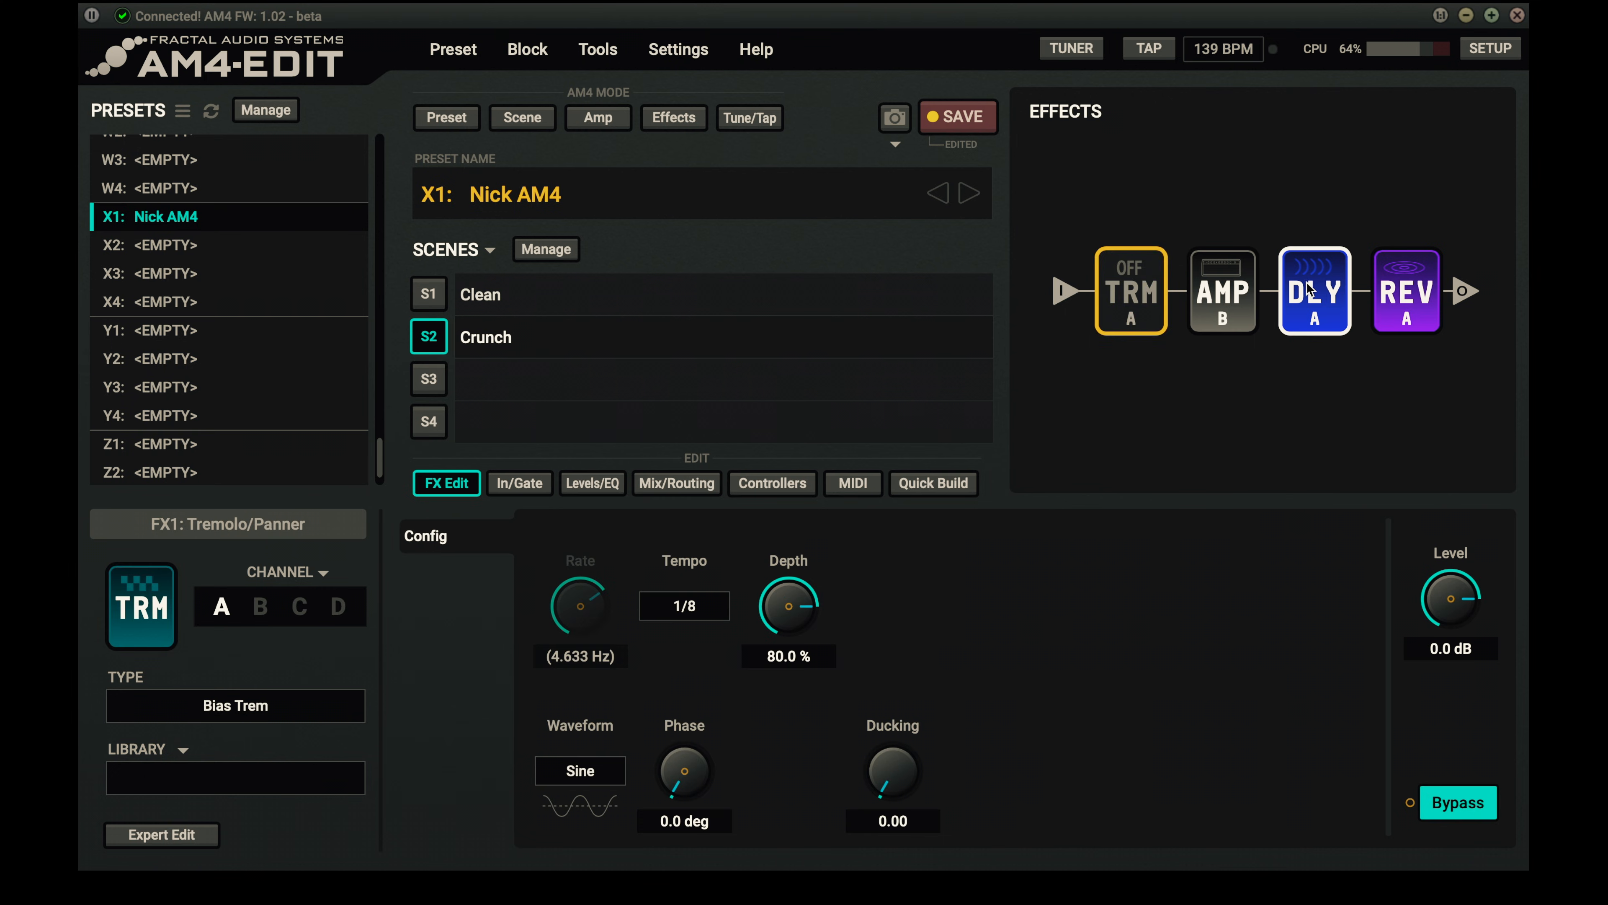
left_click(1311, 290)
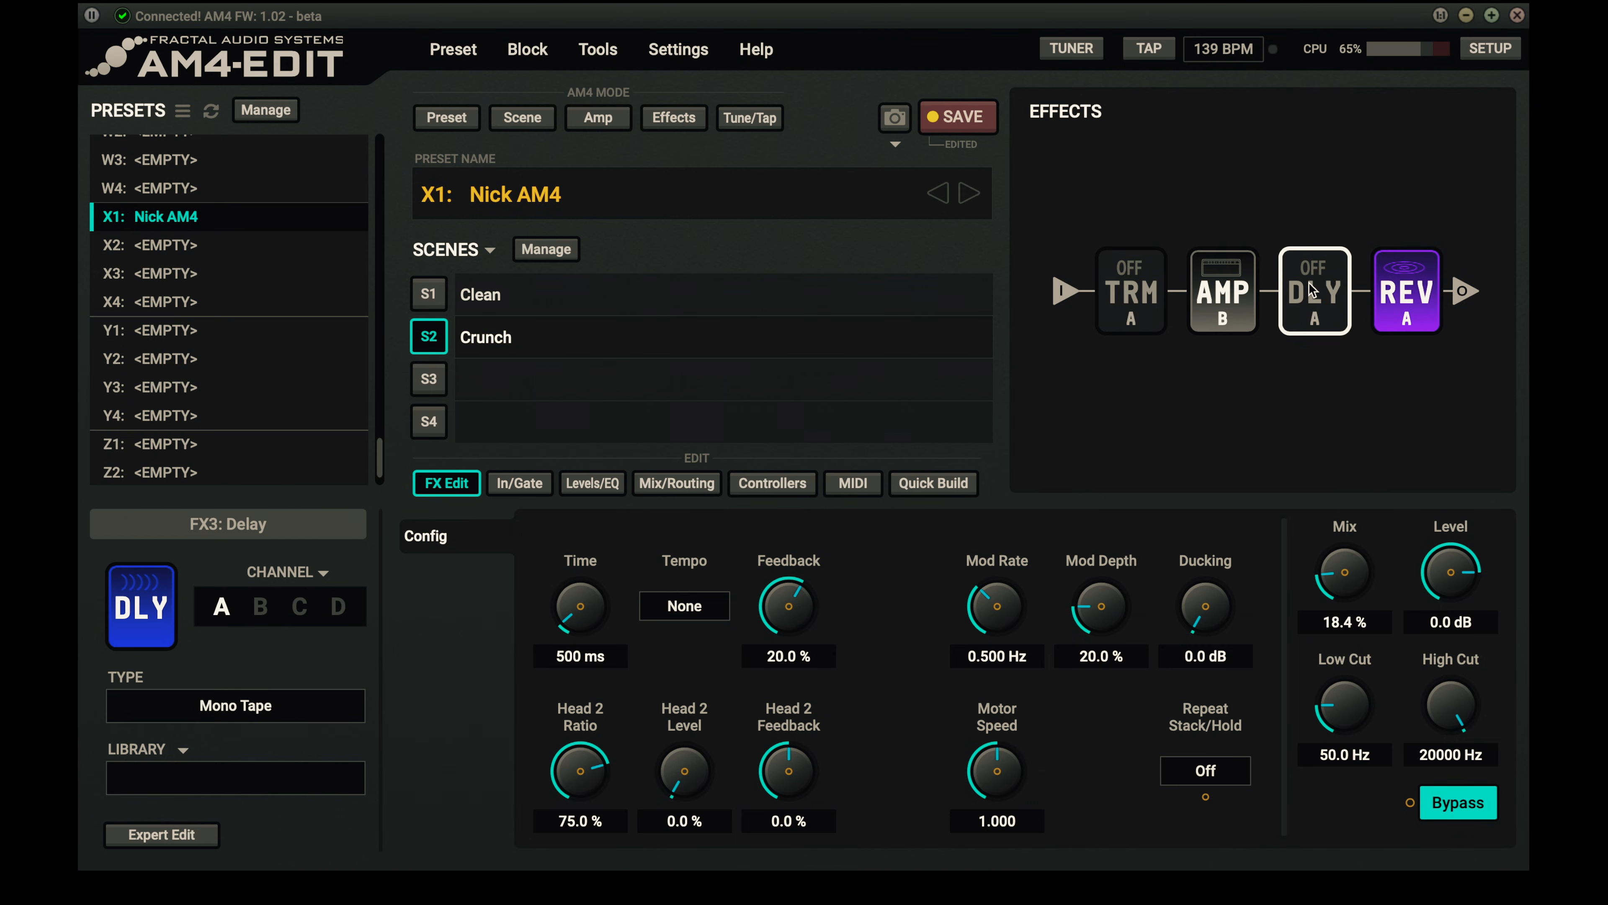
left_click(429, 294)
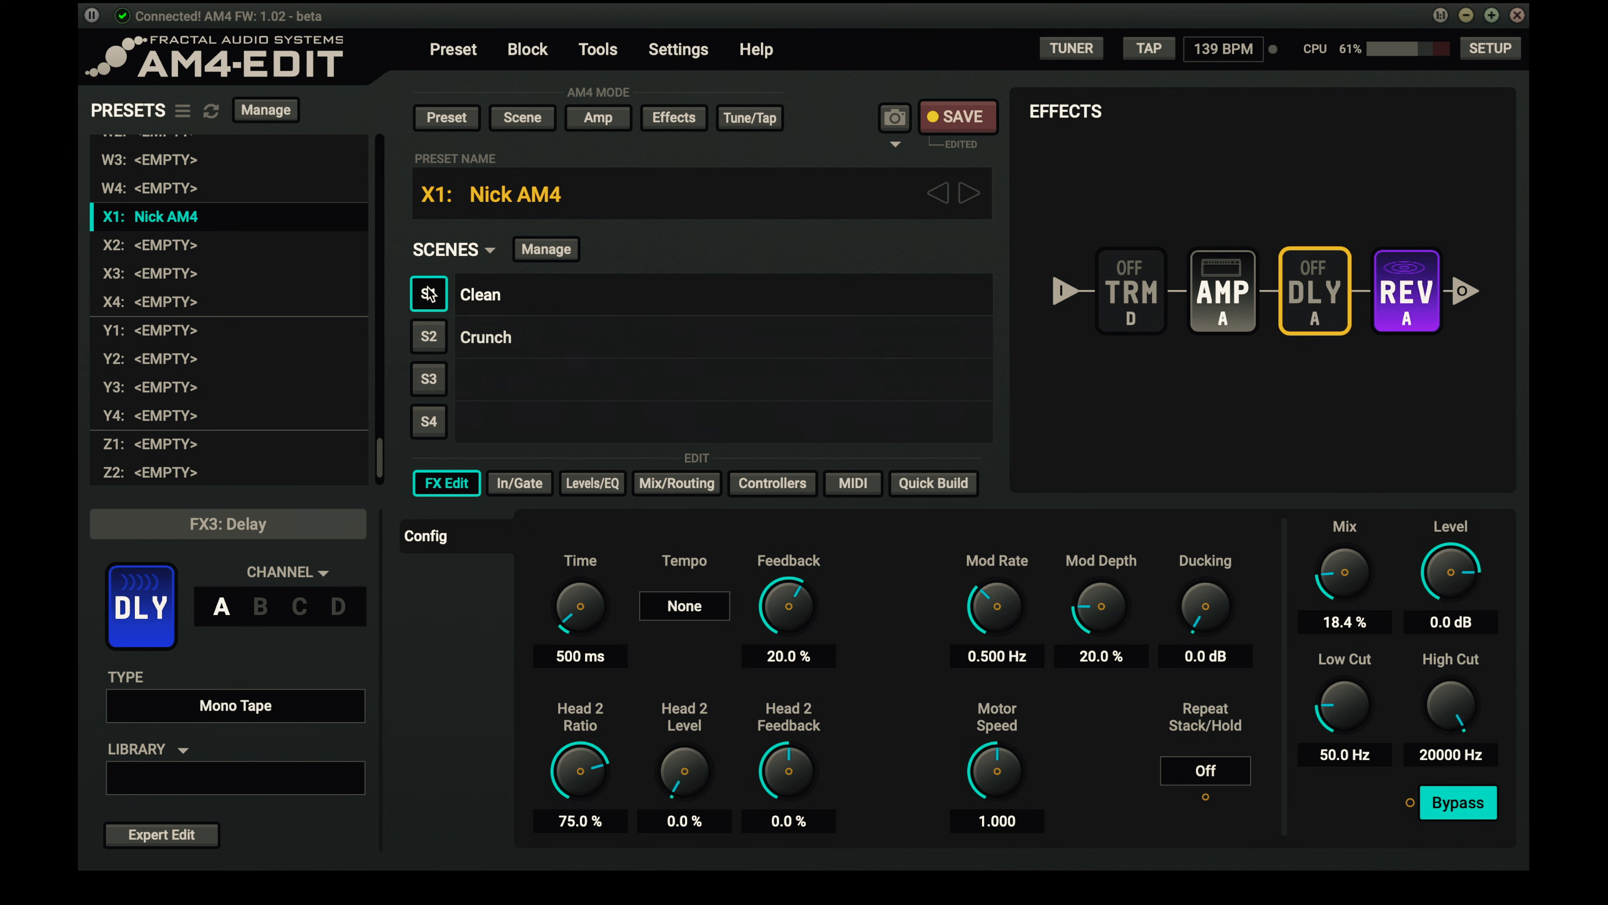
left_click(435, 338)
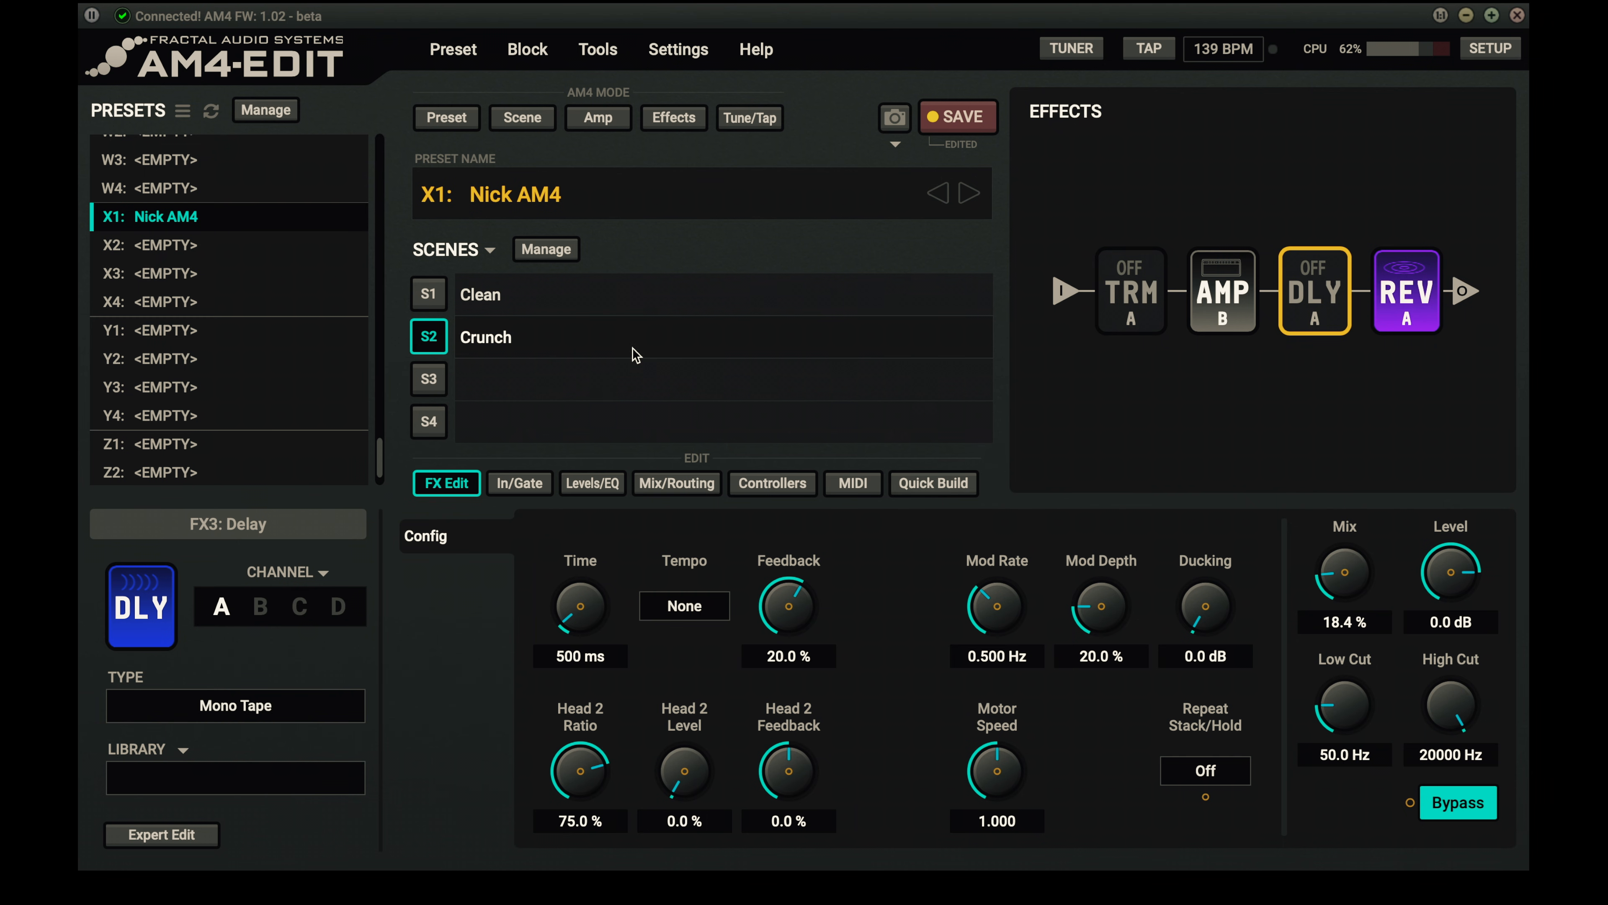
- Name scene 3 "Clean Trem" and switch to it
double_click(607, 378)
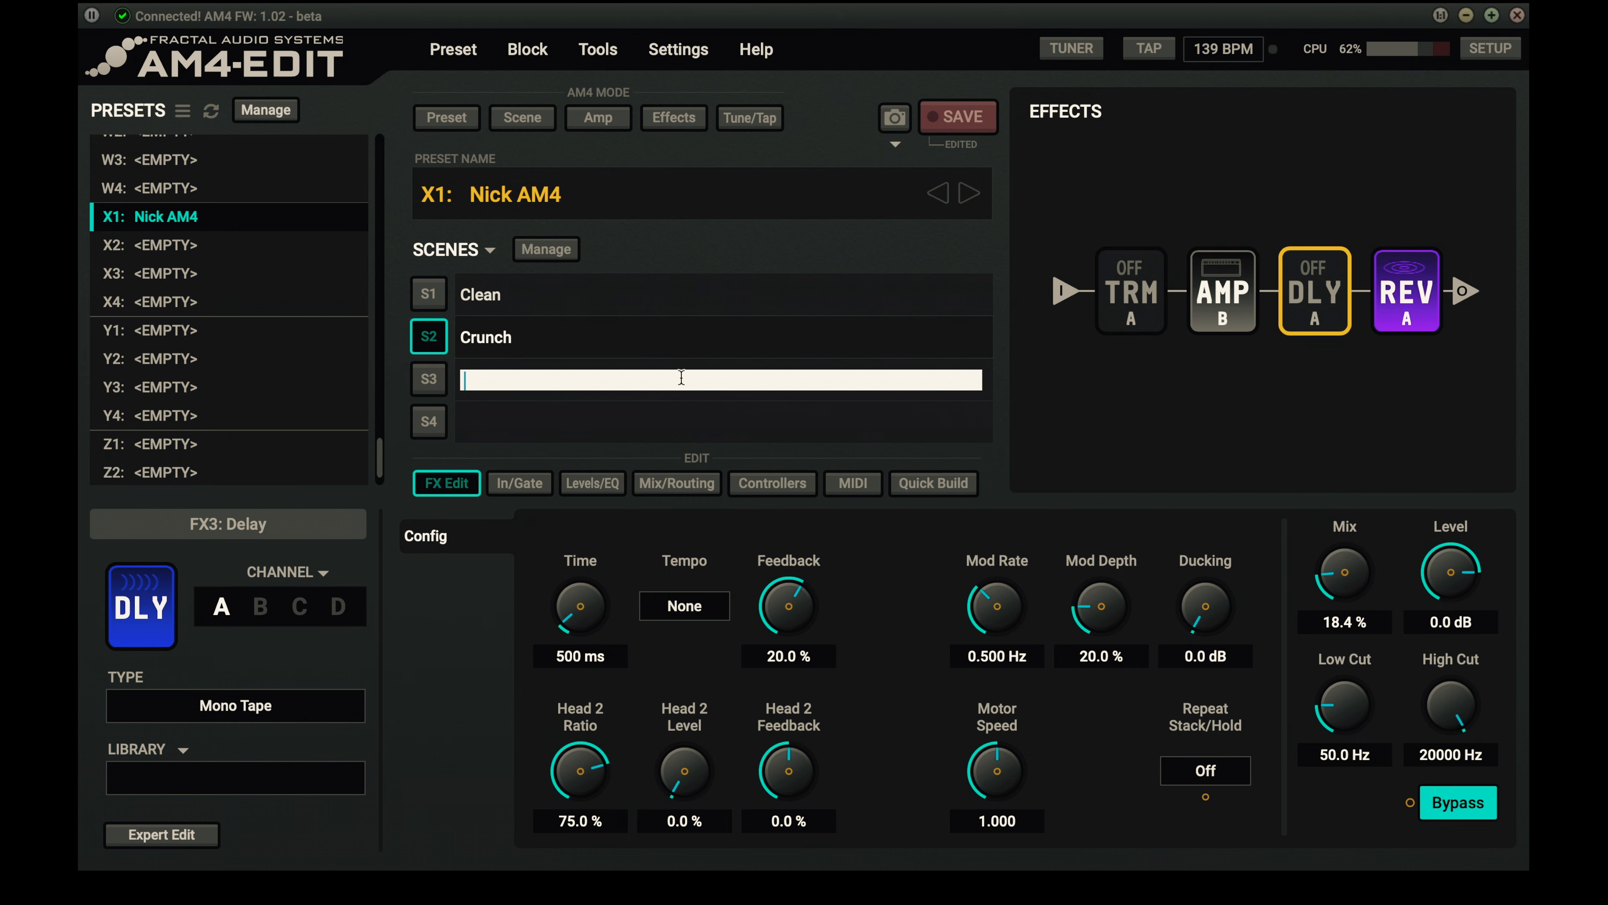
type("lean Trem")
key("Return")
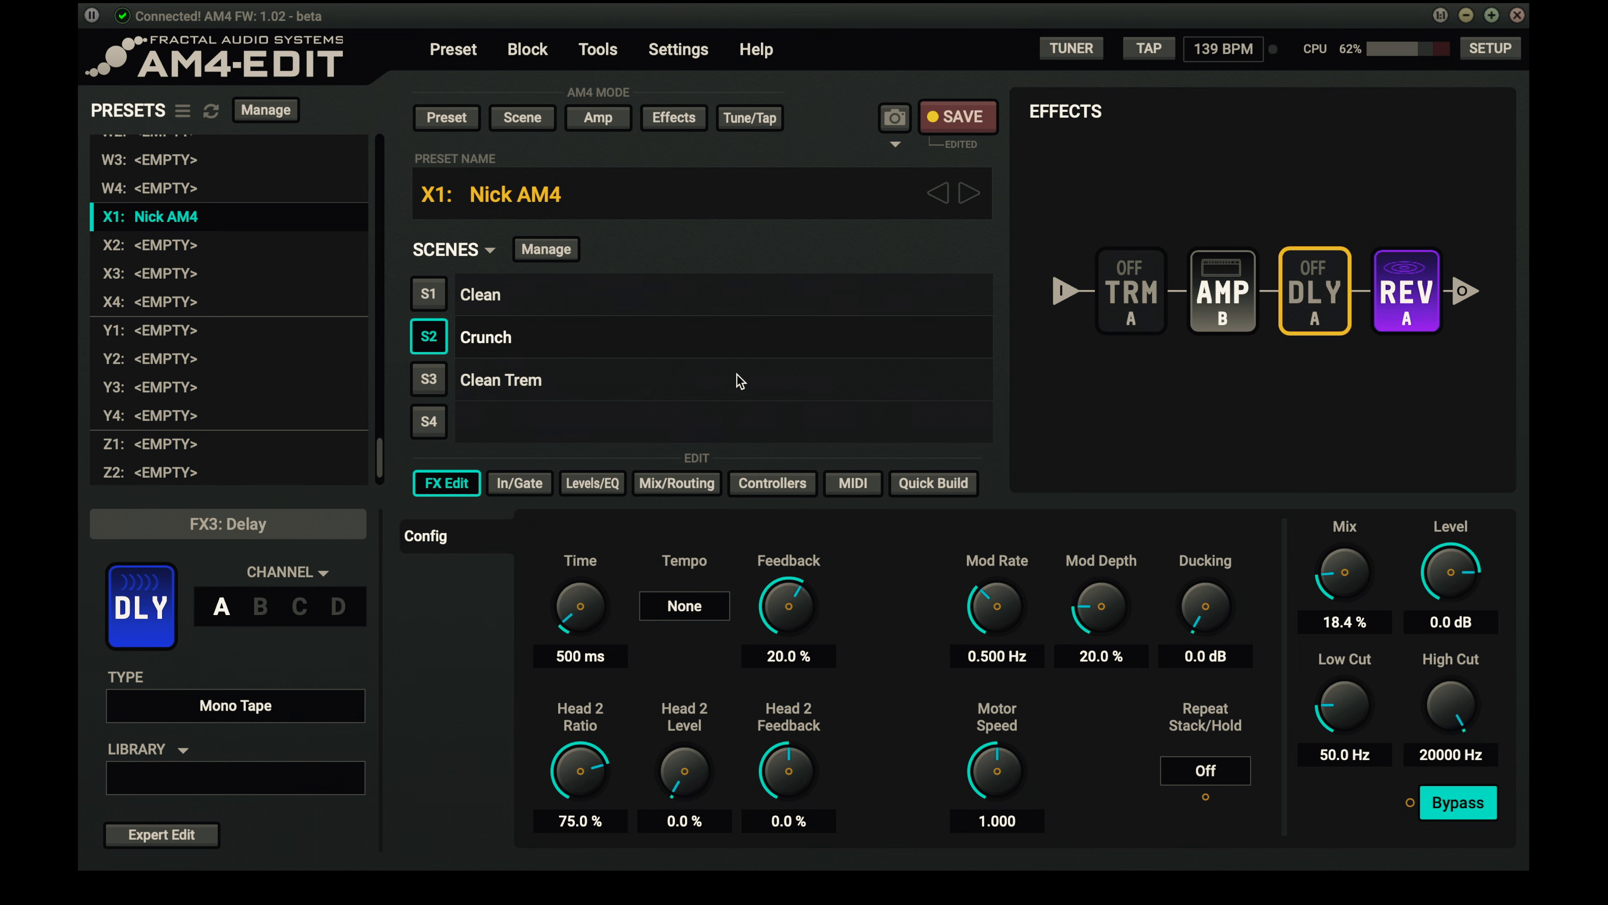
left_click(429, 379)
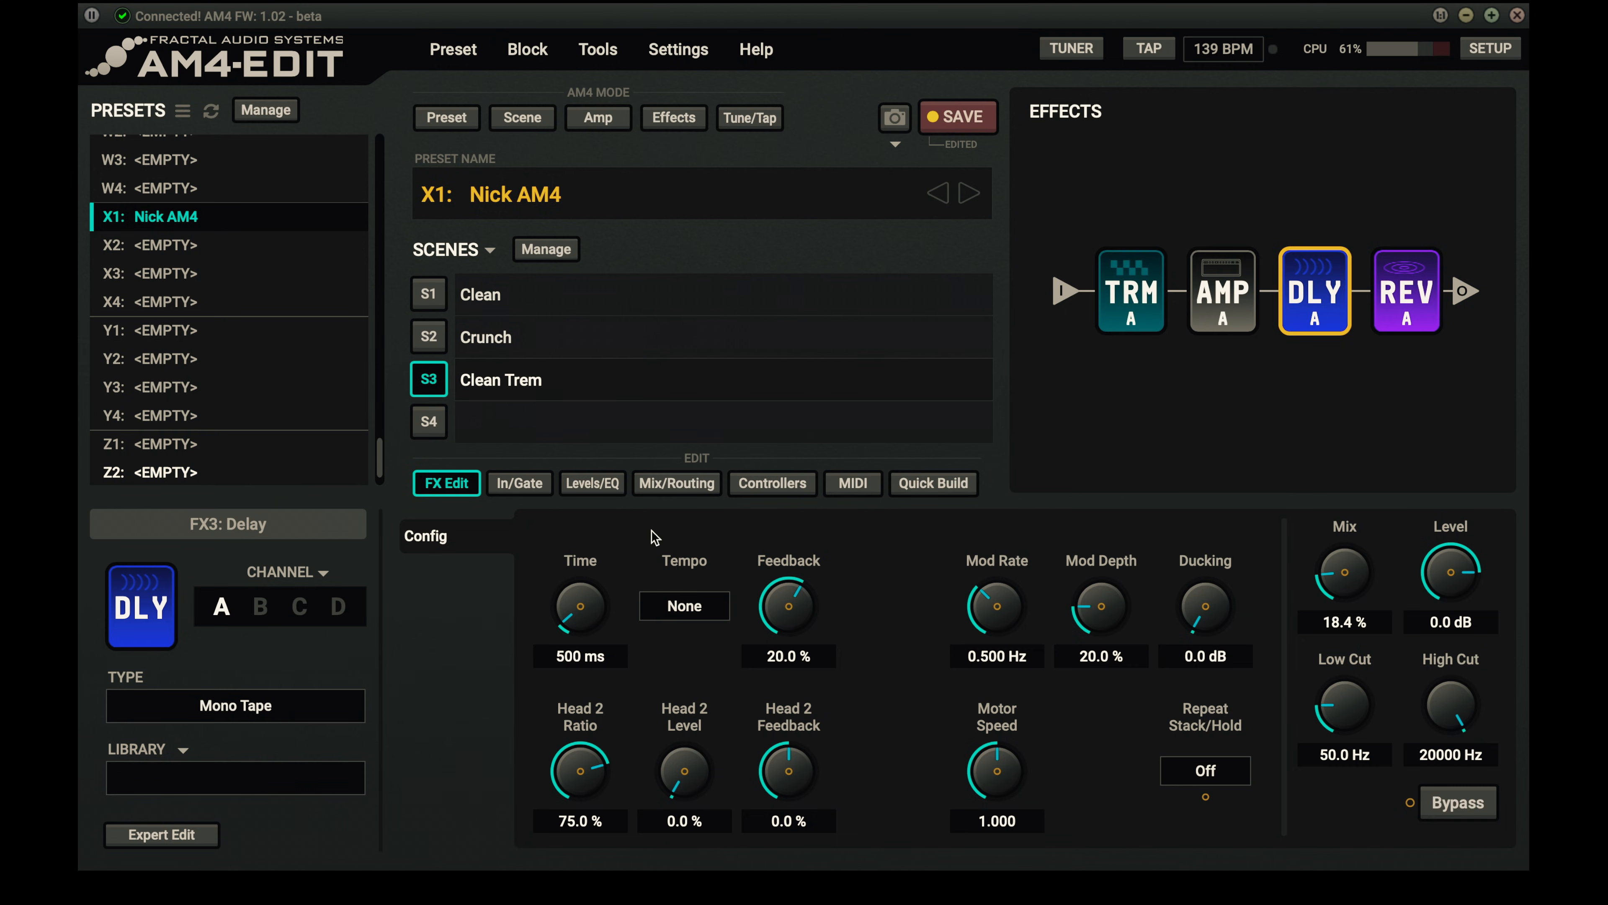
- Set the tremolo in the Clean Trem scene to channel B, the Harmonic Trem, and raise its depth to 100 %
left_click(1197, 301)
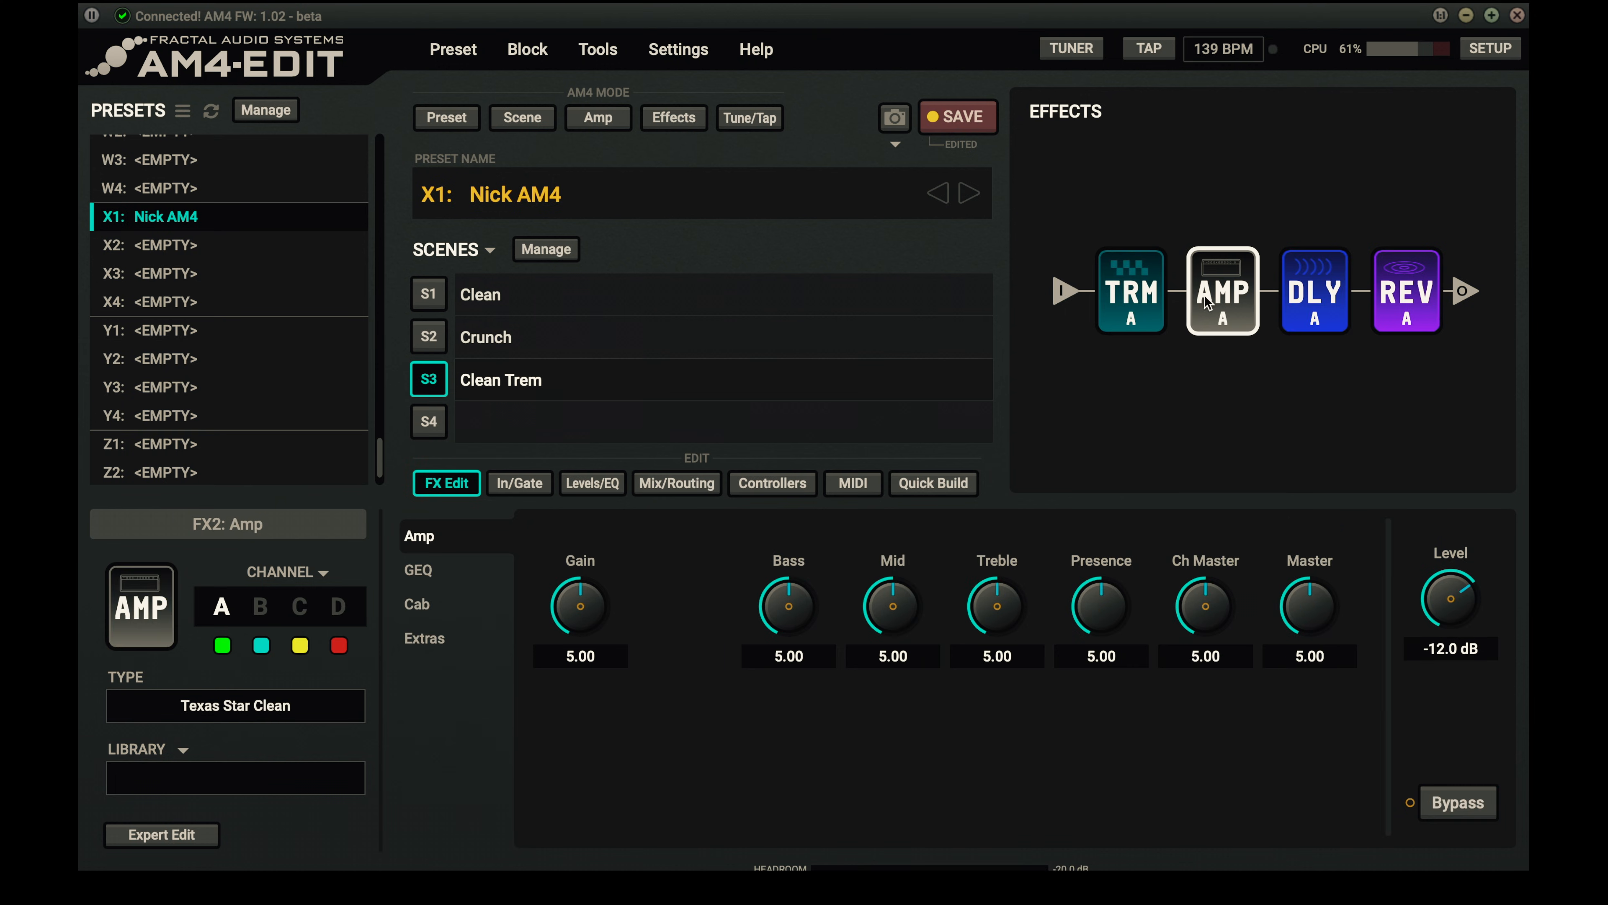
left_click(1151, 298)
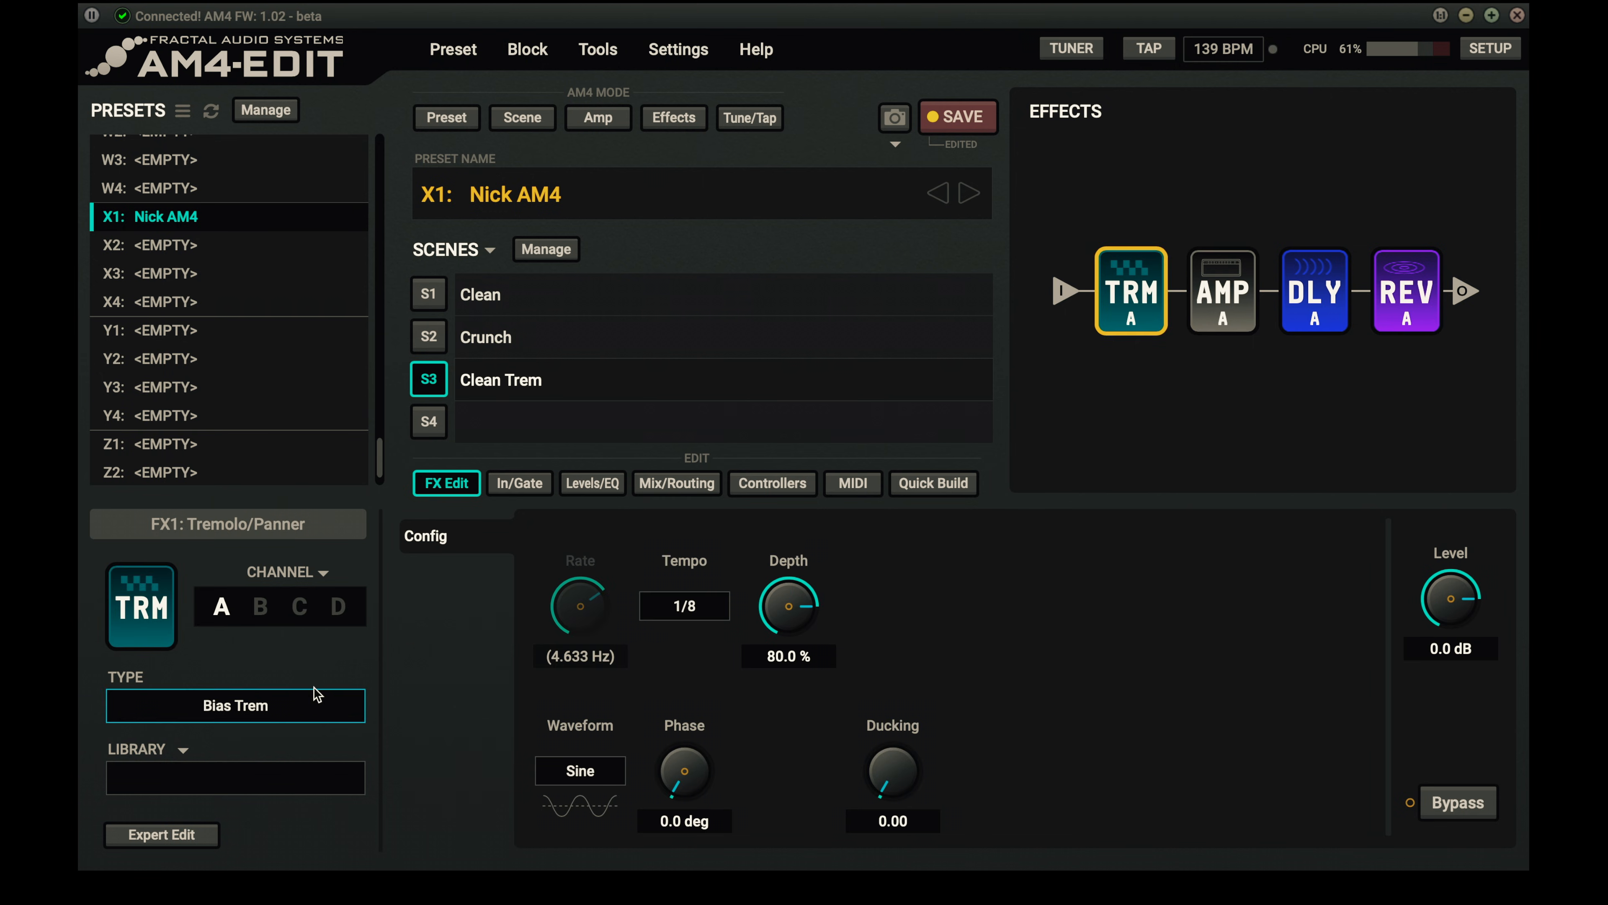
left_click(260, 615)
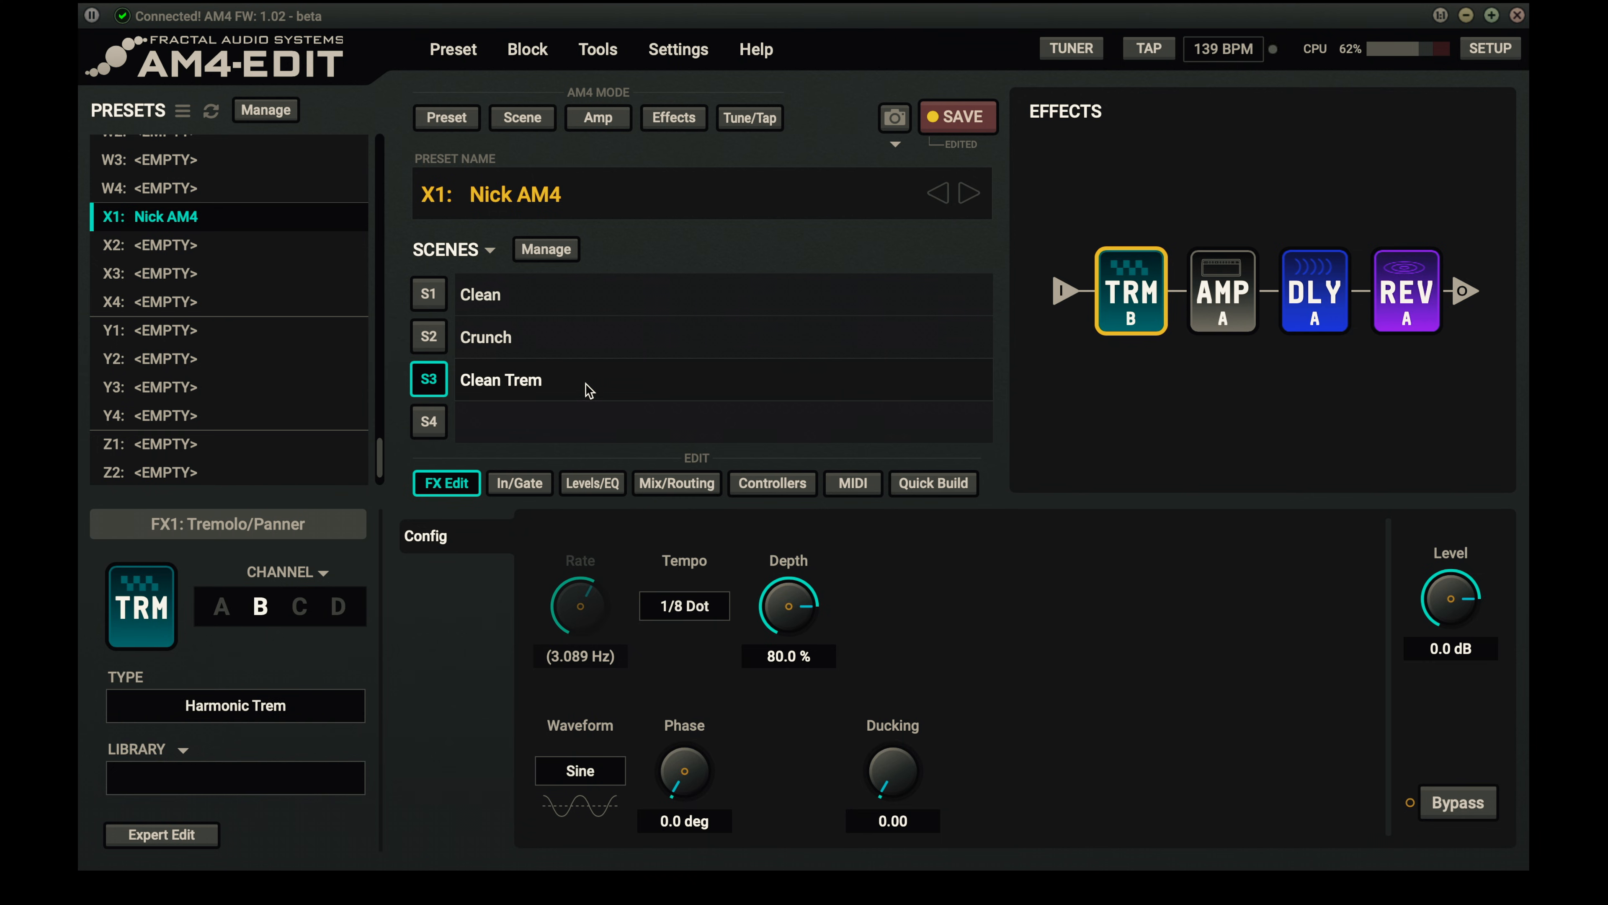
left_click_drag(776, 609, 781, 467)
- Switch to scene 4 and name it "Lead"
left_click(443, 428)
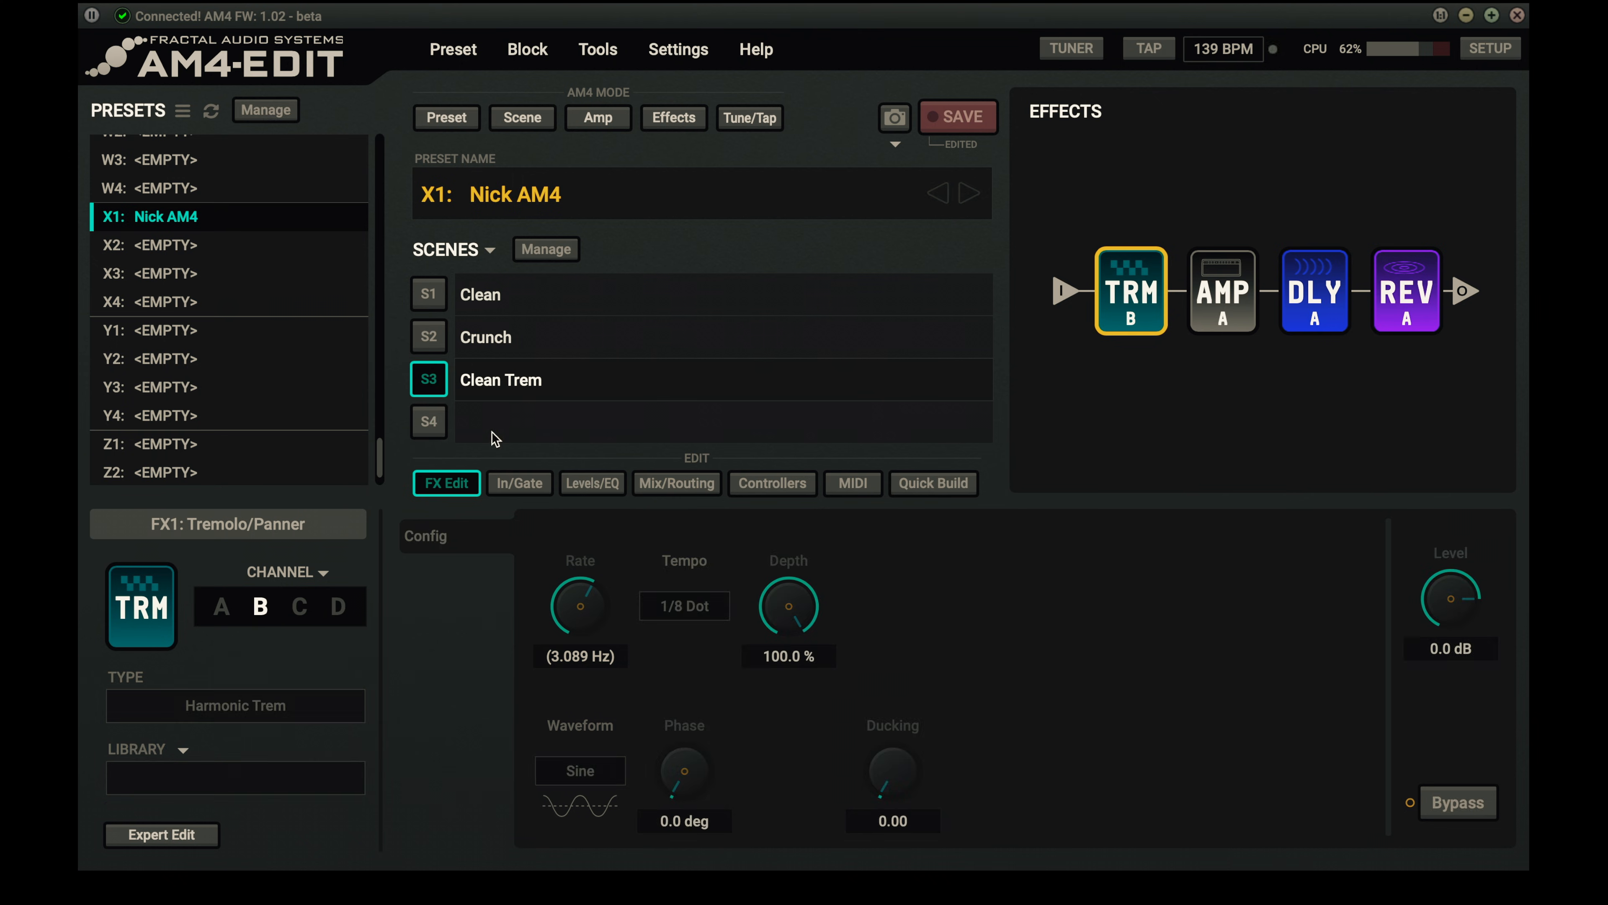
double_click(526, 420)
key("Escape")
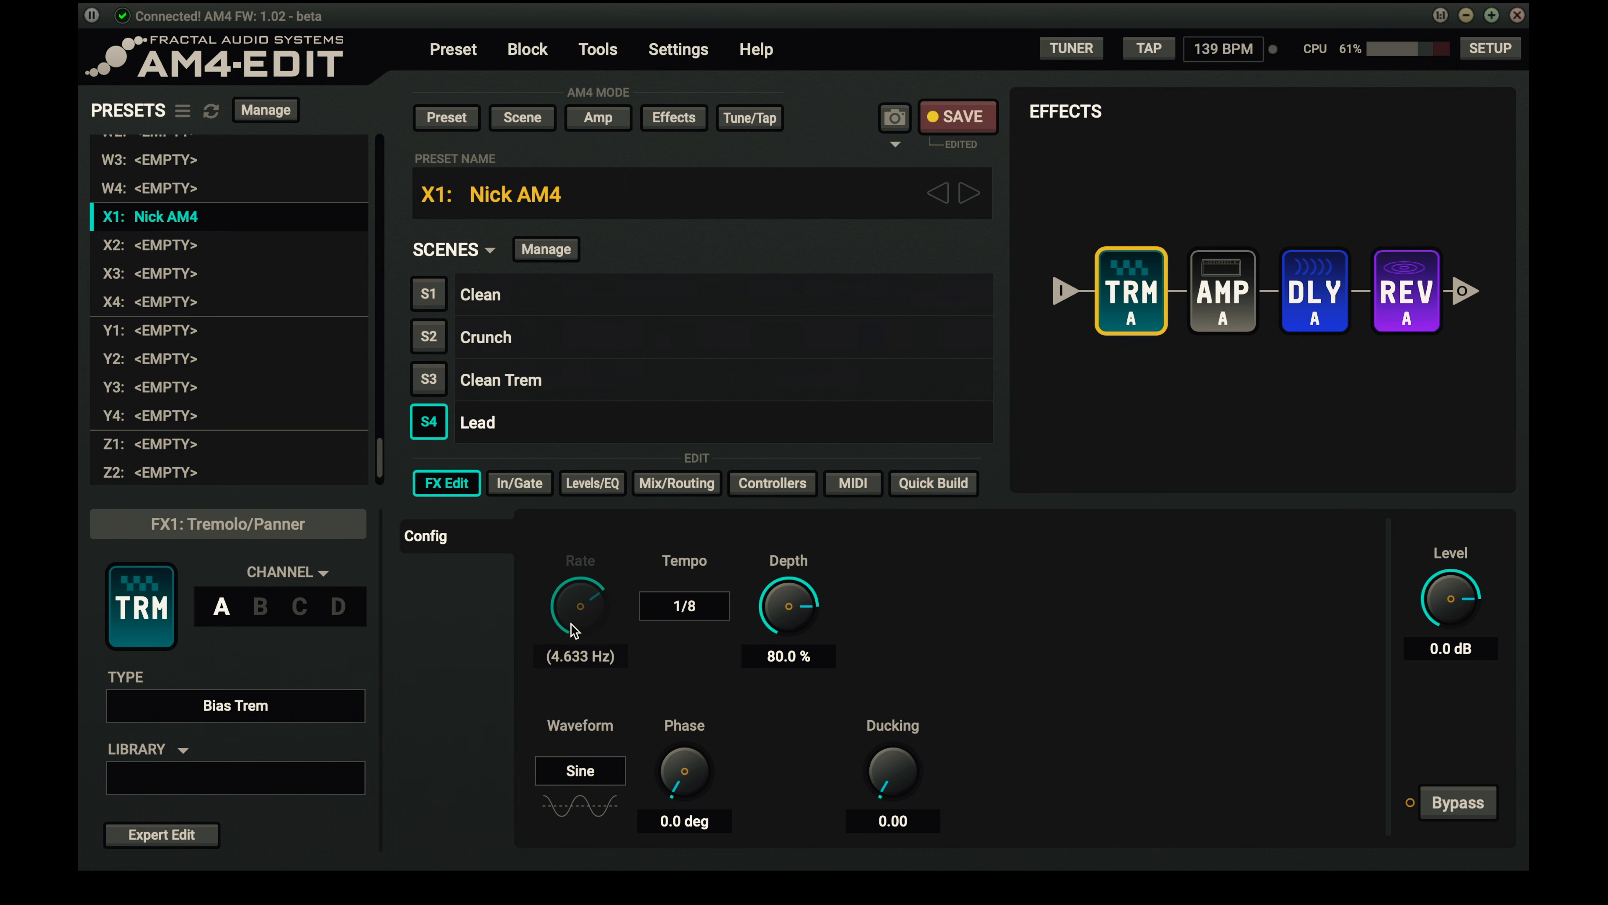
- Set the Lead scene's amp block to channel D, the Friedman HBE, and bypass its tremolo
left_click(1230, 296)
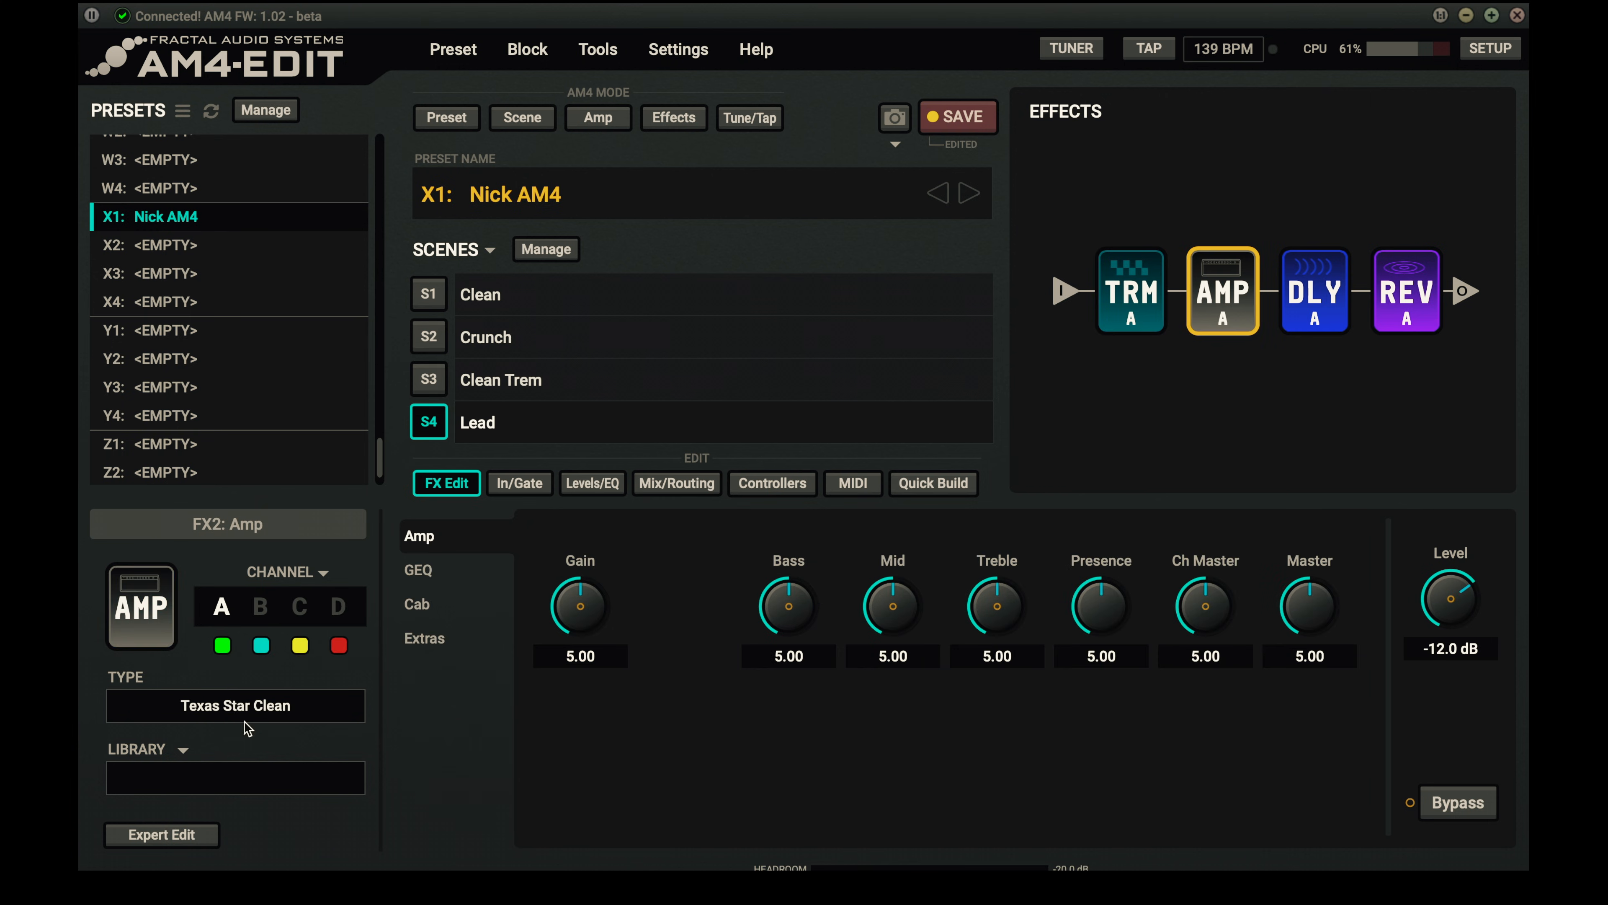
left_click(339, 607)
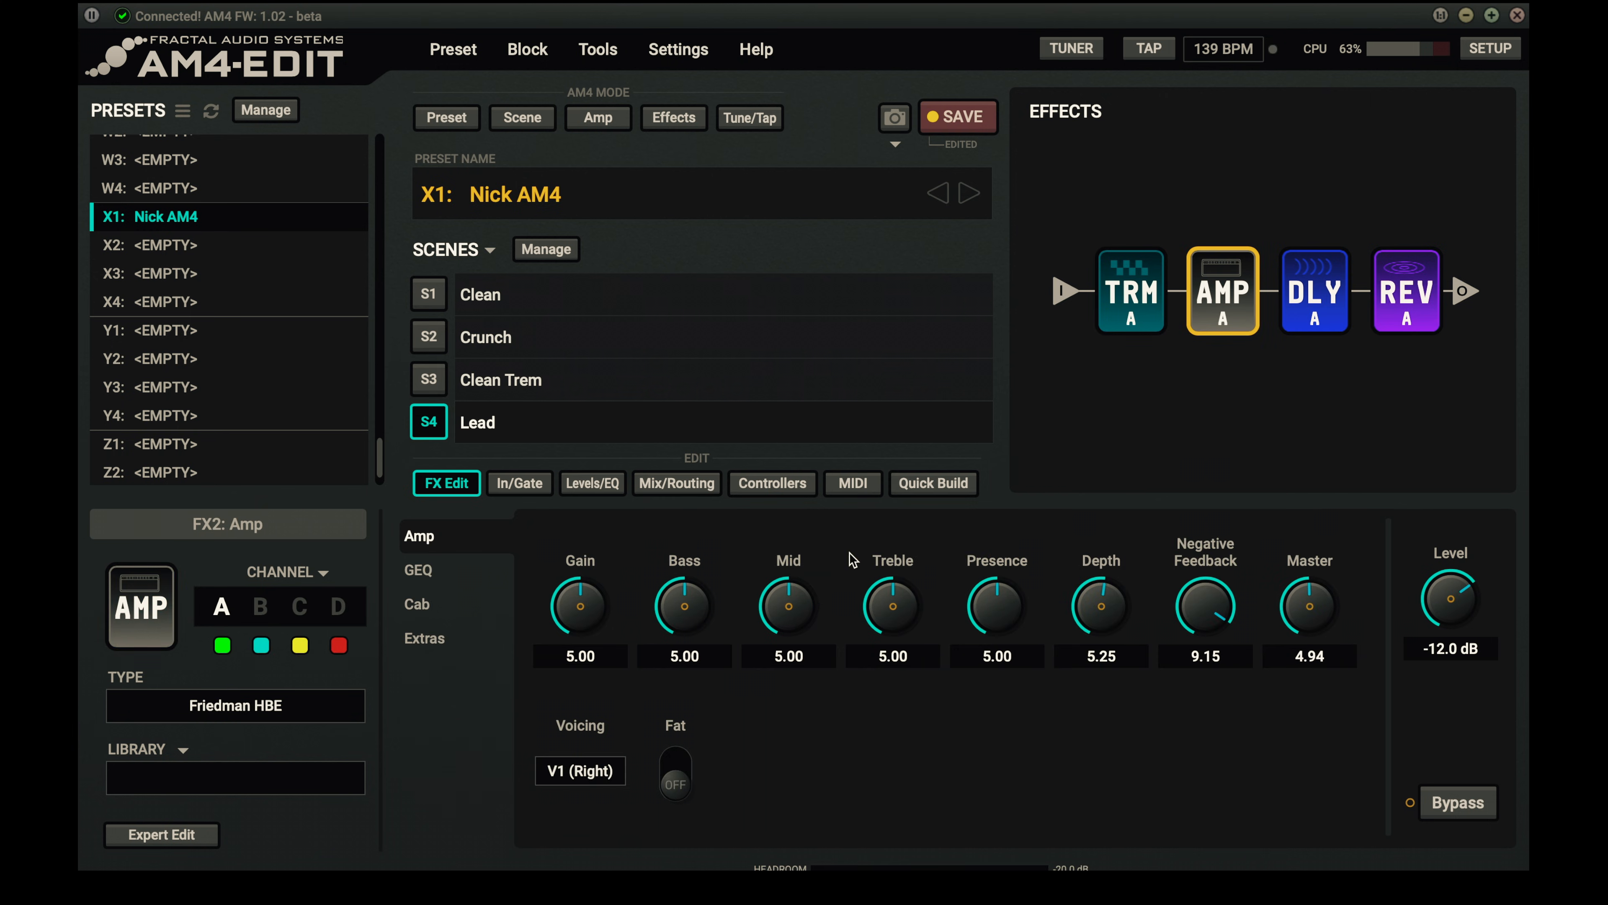
left_click(1292, 272)
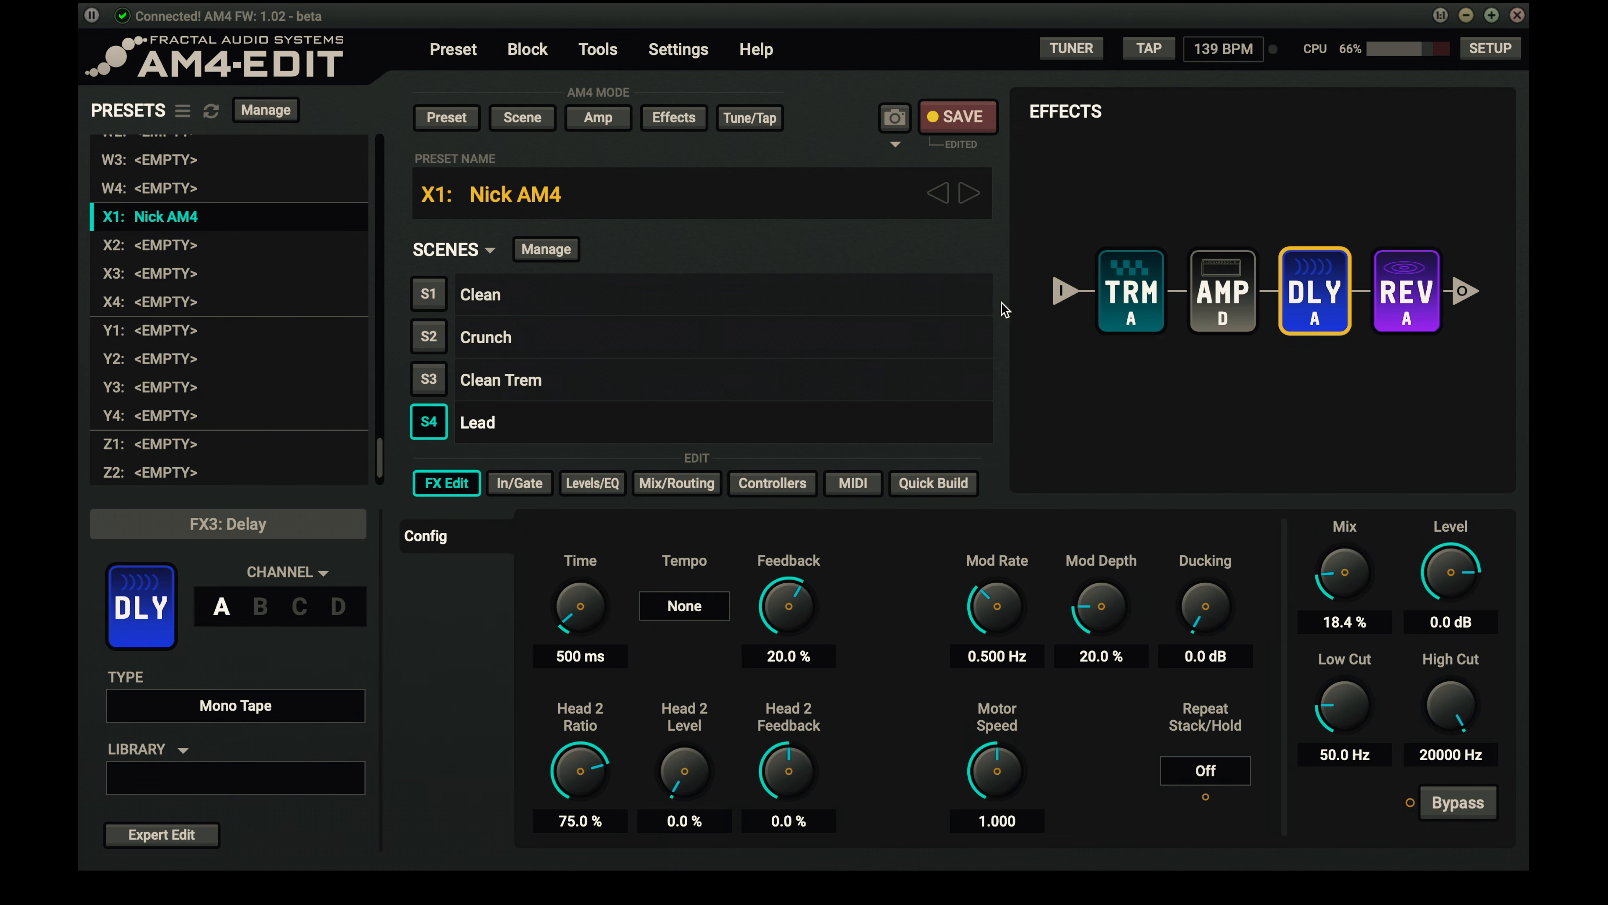
left_click(1137, 294)
key("space")
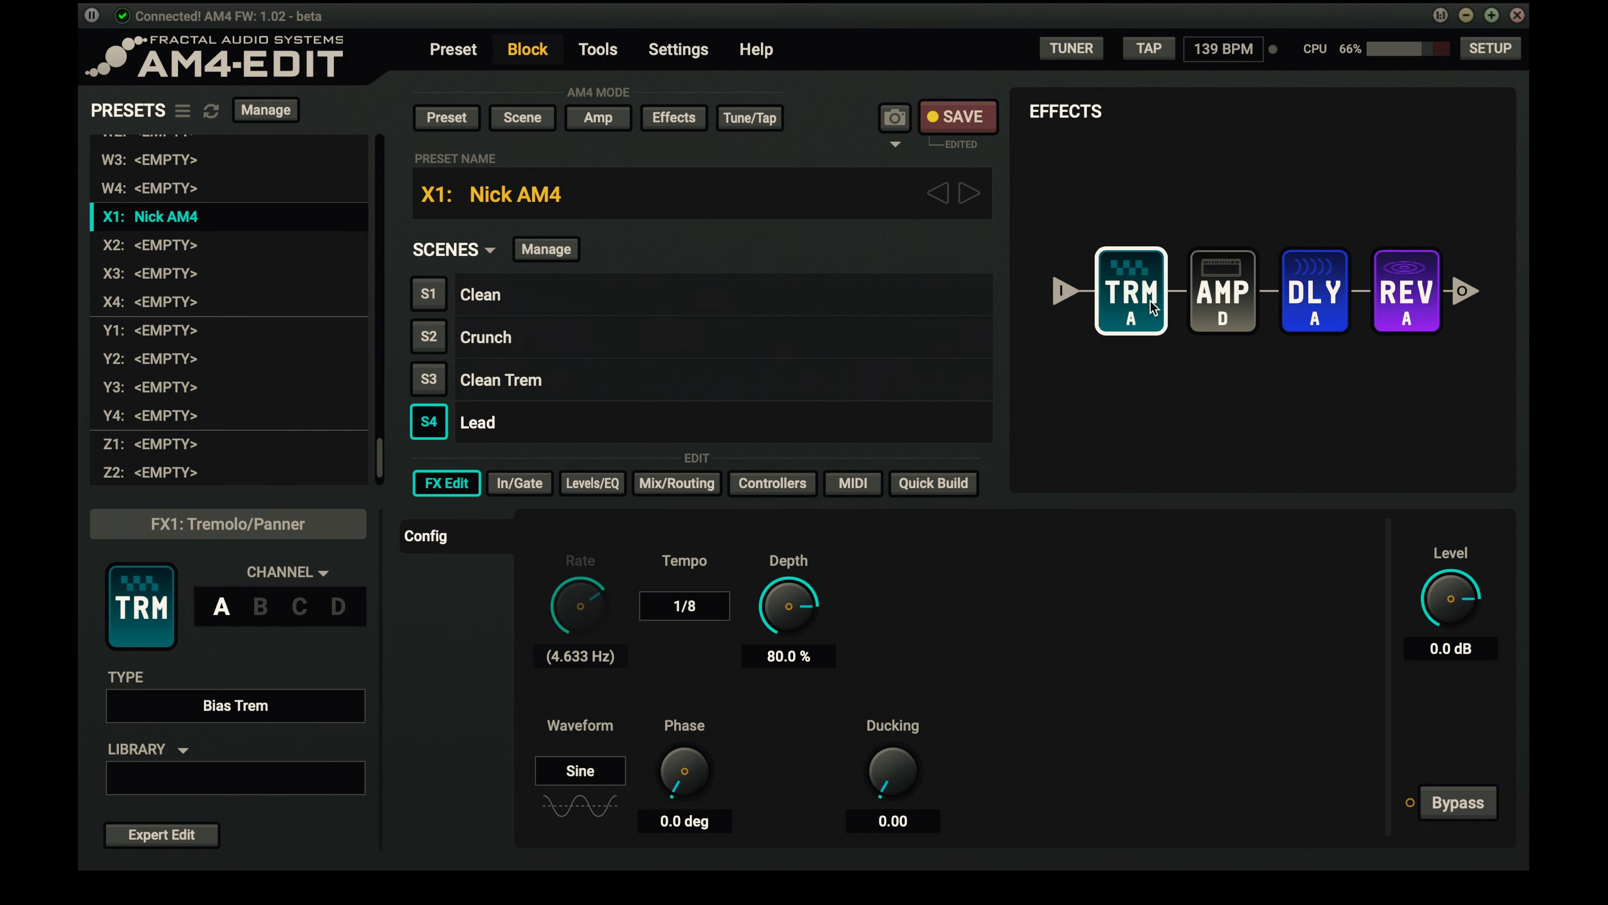